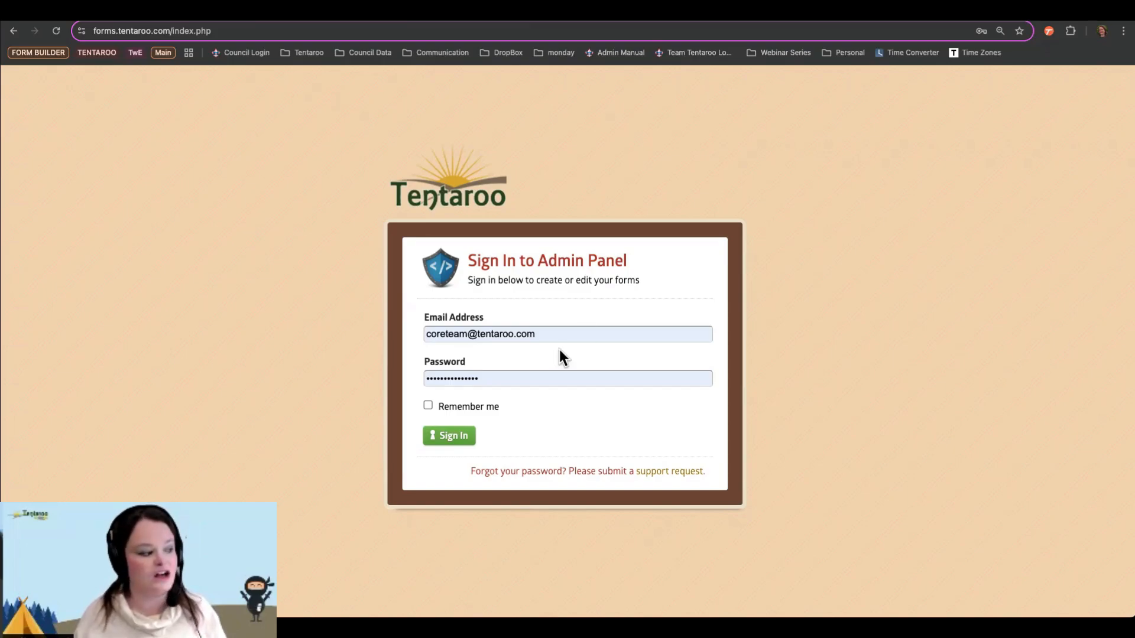
Step: Sign in to the admin panel and look over the forms listed in the Form Manager
{"action": "left_click", "coordinate": [433, 443]}
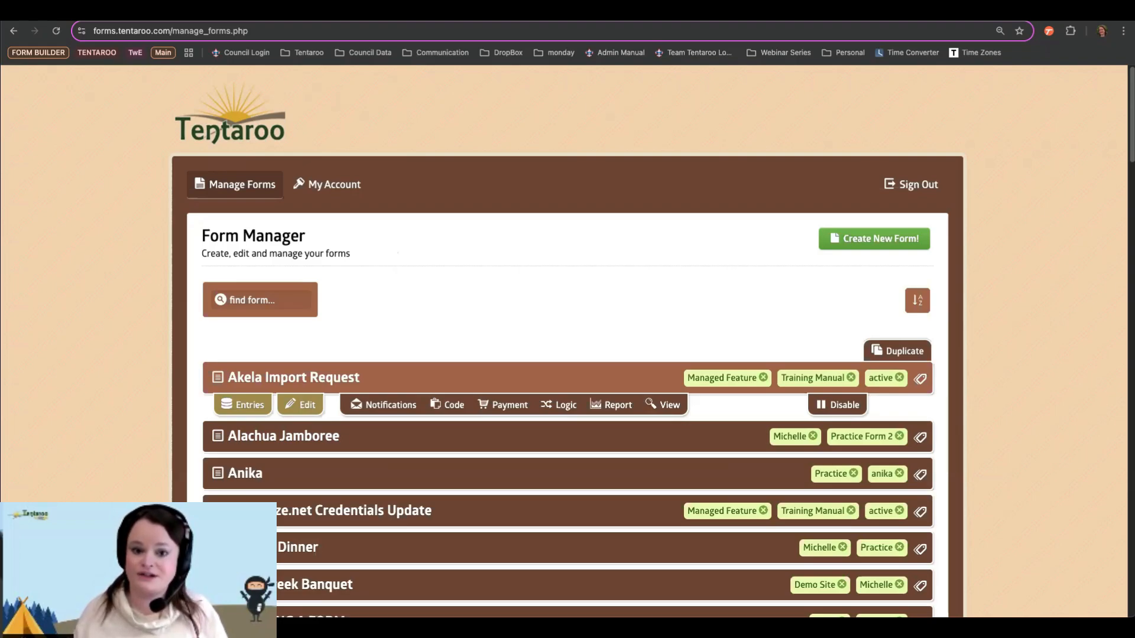
{"action": "scroll", "coordinate": [893, 344], "scroll_direction": "down", "scroll_amount": 5}
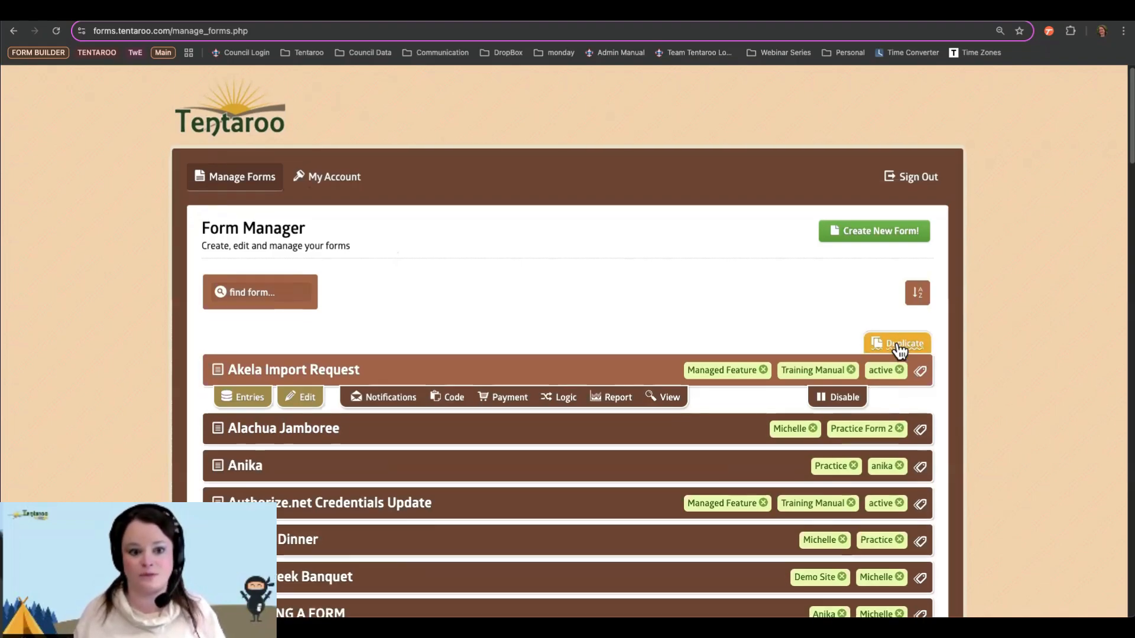
{"action": "scroll", "coordinate": [893, 344], "scroll_direction": "down", "scroll_amount": 3}
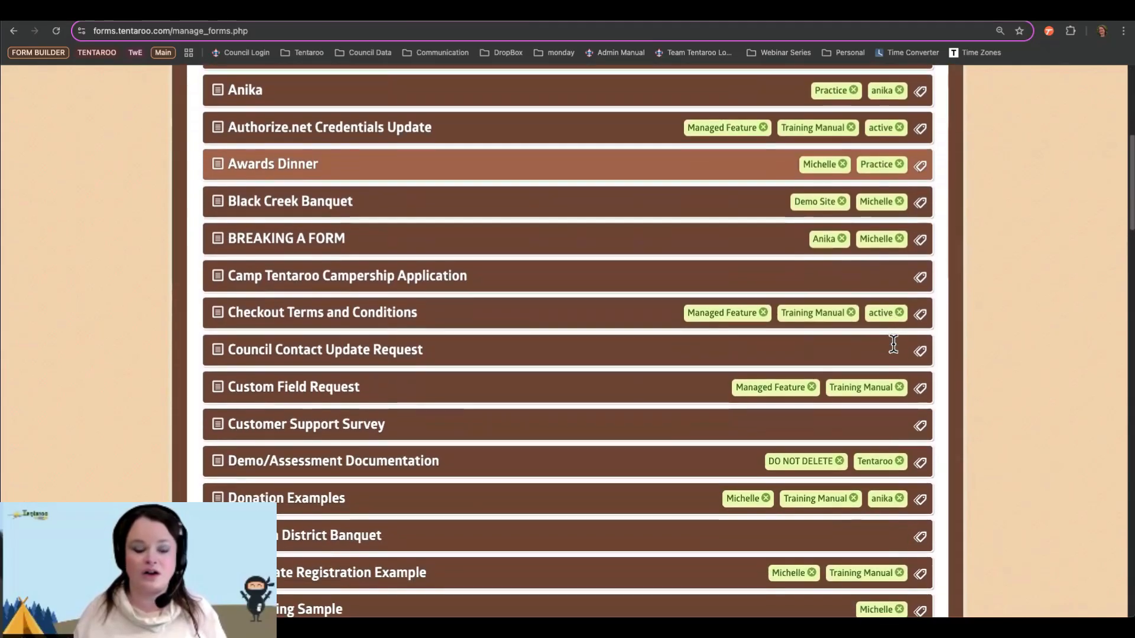
{"action": "scroll", "coordinate": [893, 343], "scroll_direction": "down", "scroll_amount": 1}
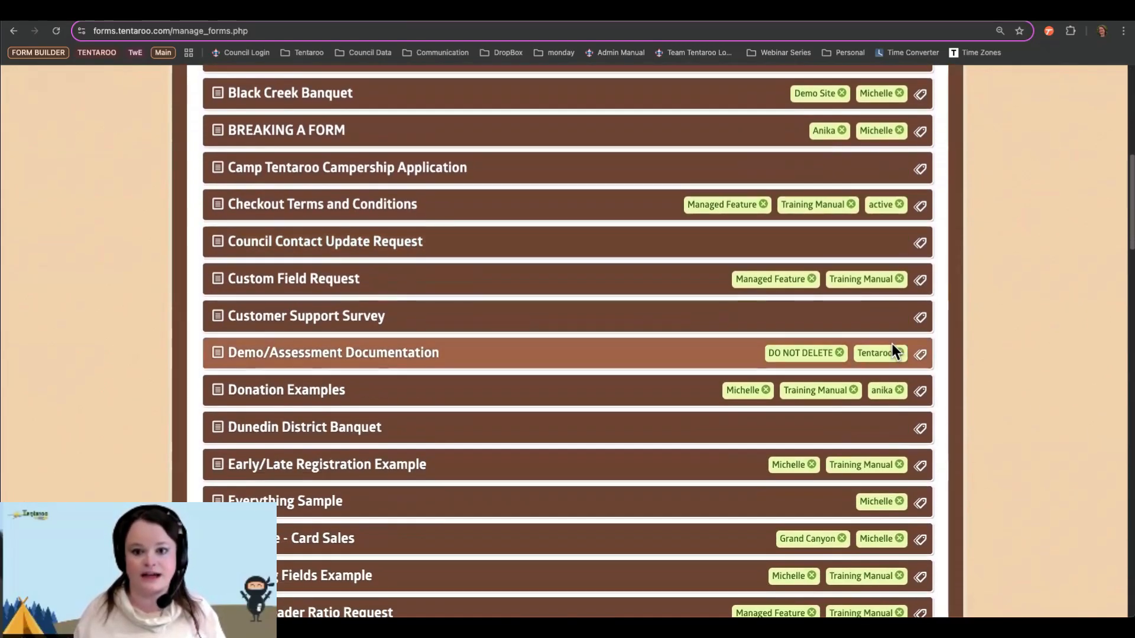
{"action": "scroll", "coordinate": [893, 344], "scroll_direction": "up", "scroll_amount": 3}
{"action": "scroll", "coordinate": [893, 344], "scroll_direction": "up", "scroll_amount": 4}
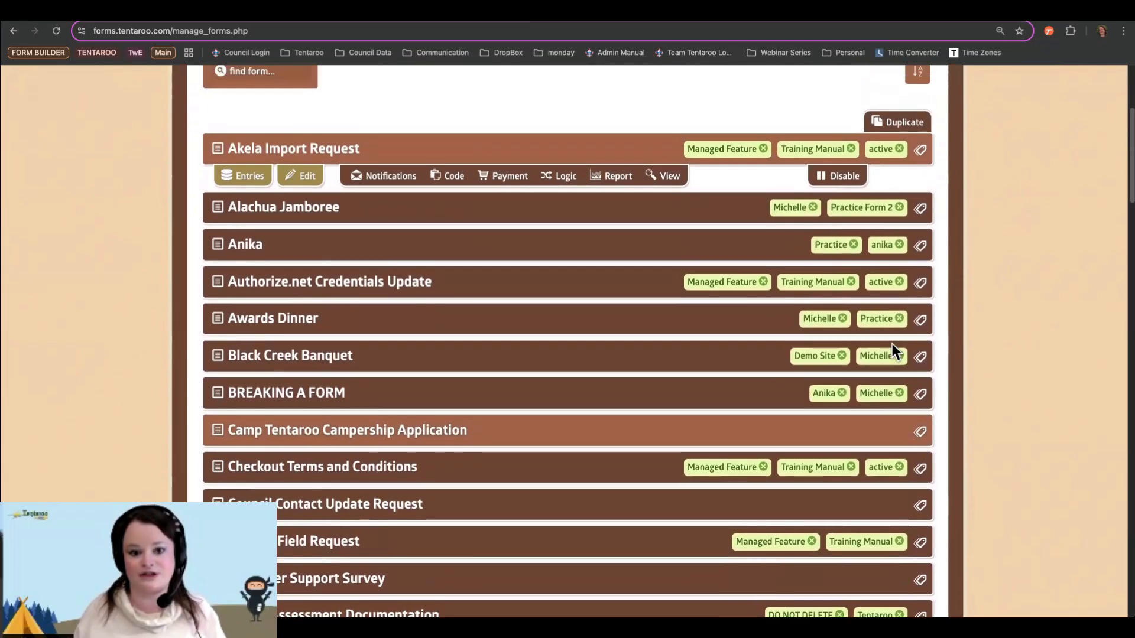
{"action": "scroll", "coordinate": [893, 349], "scroll_direction": "up", "scroll_amount": 1}
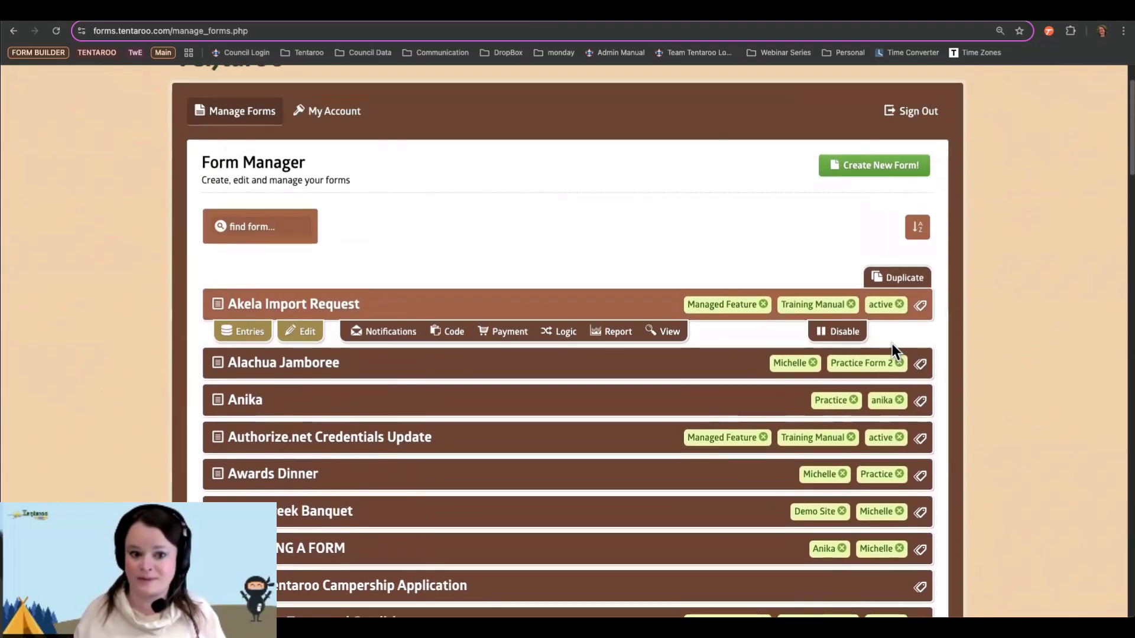
{"action": "scroll", "coordinate": [892, 342], "scroll_direction": "up", "scroll_amount": 1}
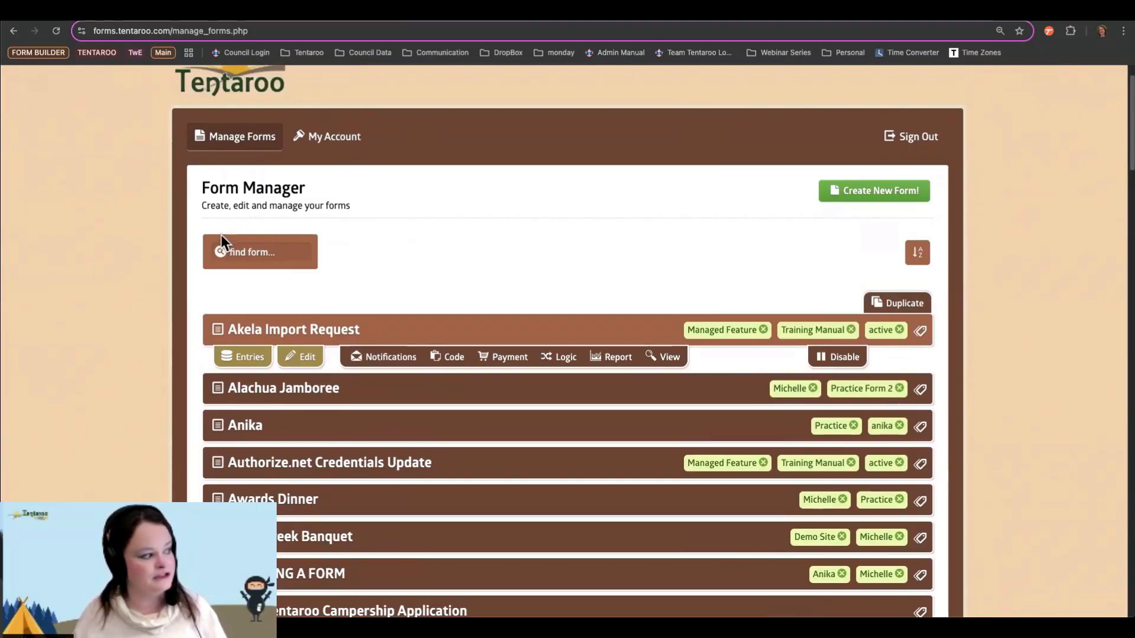
Step: Set the form search to look in form tags instead of form titles
{"action": "left_click", "coordinate": [250, 255]}
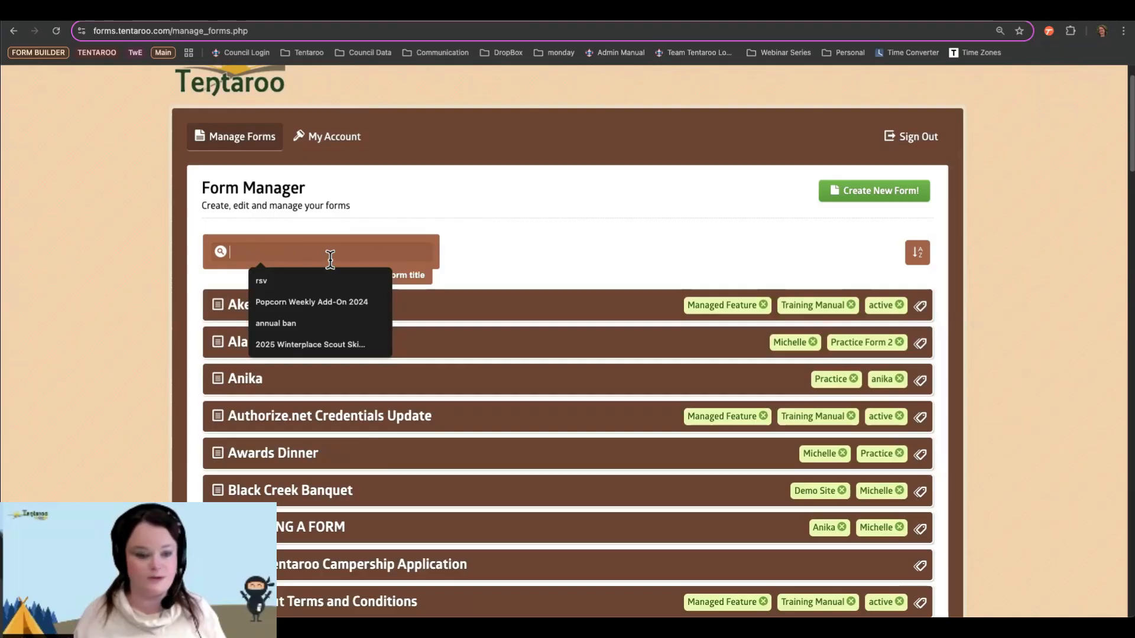
{"action": "left_click", "coordinate": [415, 279]}
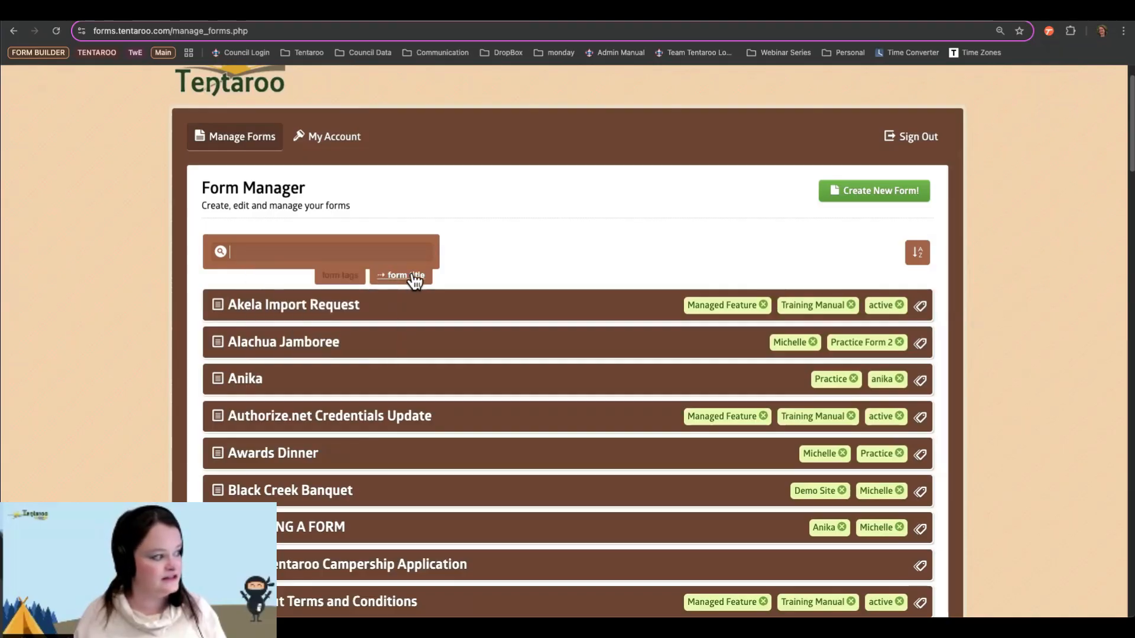
{"action": "left_click", "coordinate": [334, 280]}
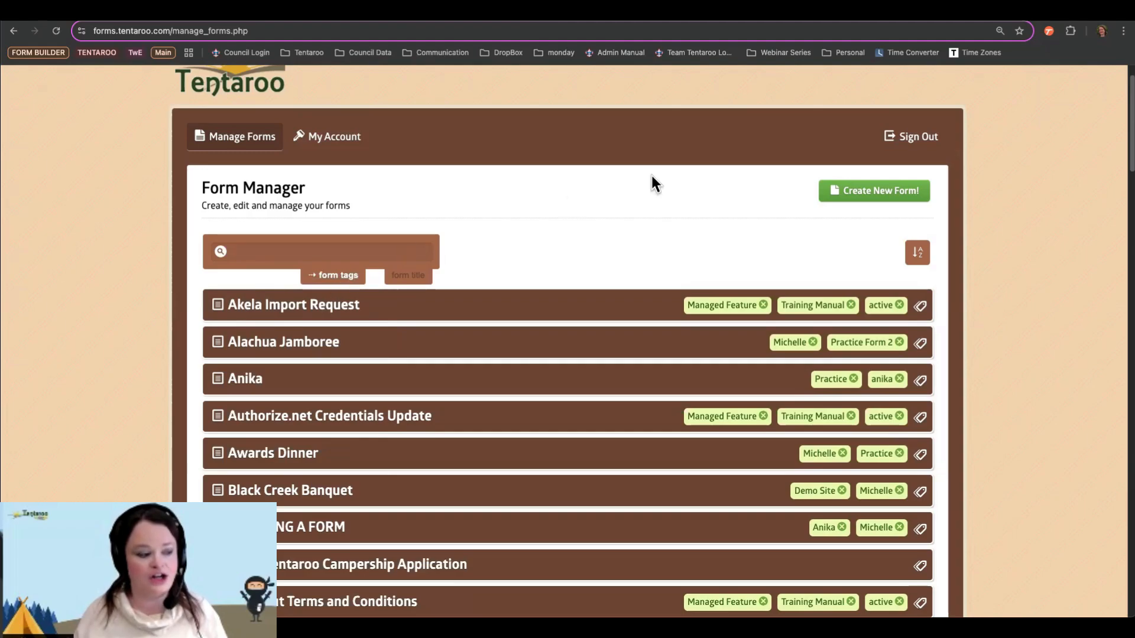
Step: Check the available sorting options and examine the whole form list, including the disabled forms at its end
{"action": "left_click", "coordinate": [917, 253]}
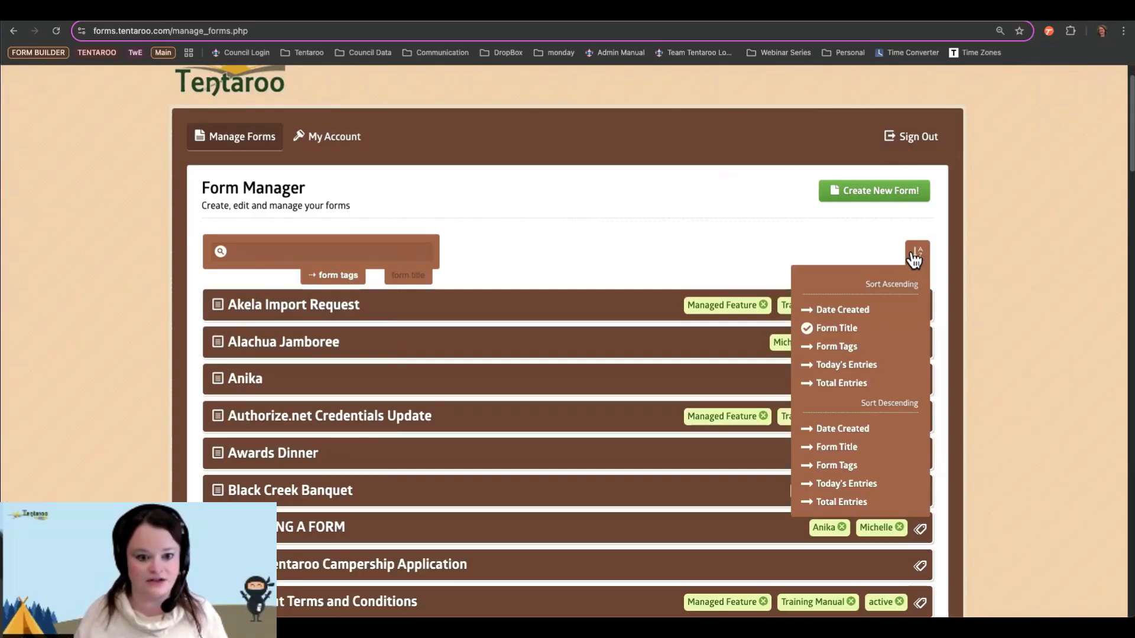
{"action": "left_click", "coordinate": [876, 354]}
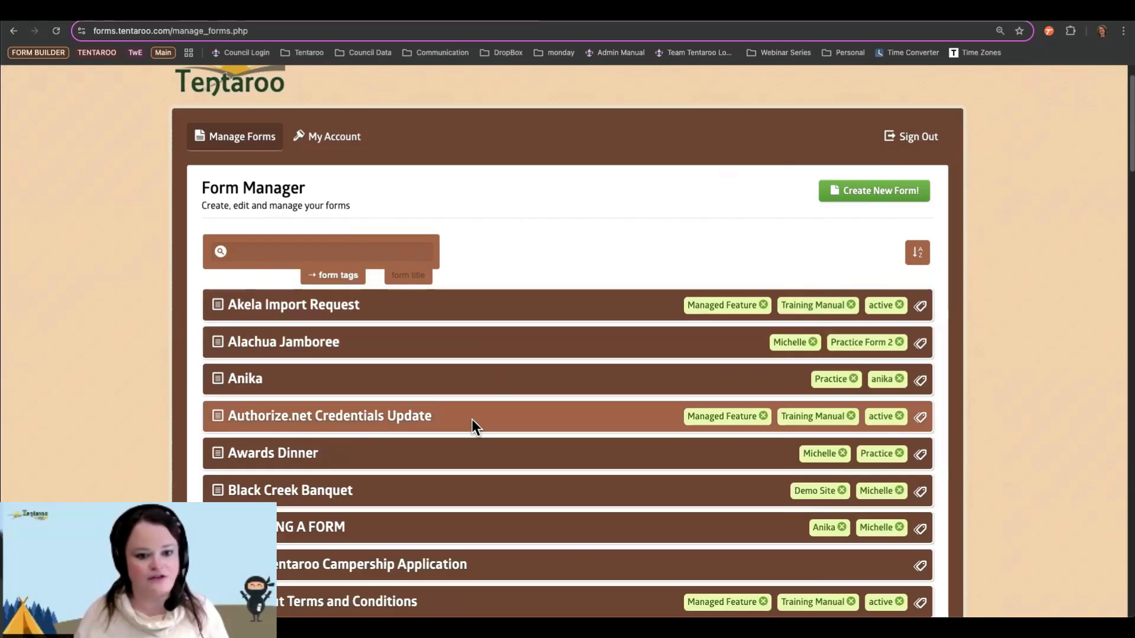
{"action": "scroll", "coordinate": [473, 423], "scroll_direction": "down", "scroll_amount": 6}
{"action": "scroll", "coordinate": [472, 420], "scroll_direction": "down", "scroll_amount": 20}
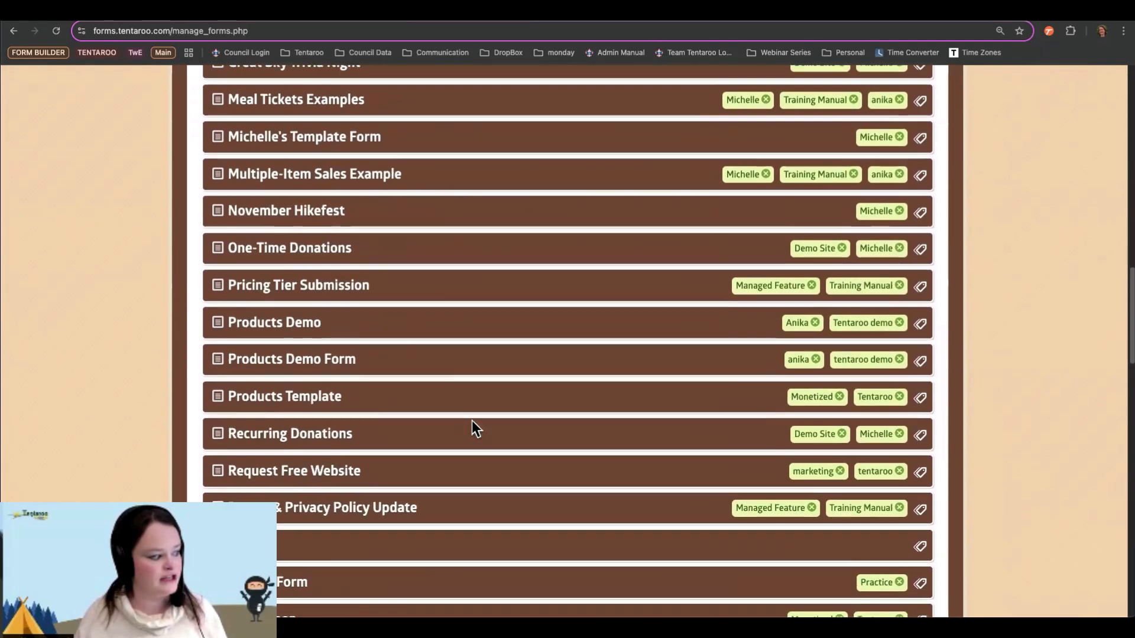
{"action": "scroll", "coordinate": [472, 421], "scroll_direction": "down", "scroll_amount": 15}
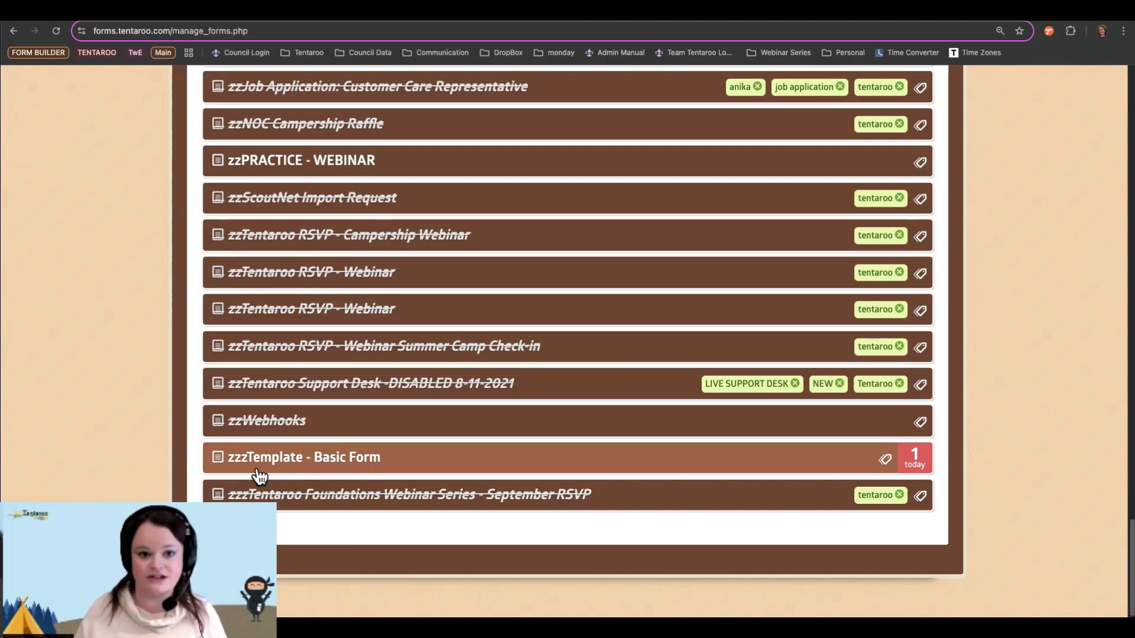
{"action": "scroll", "coordinate": [202, 309], "scroll_direction": "up", "scroll_amount": 20}
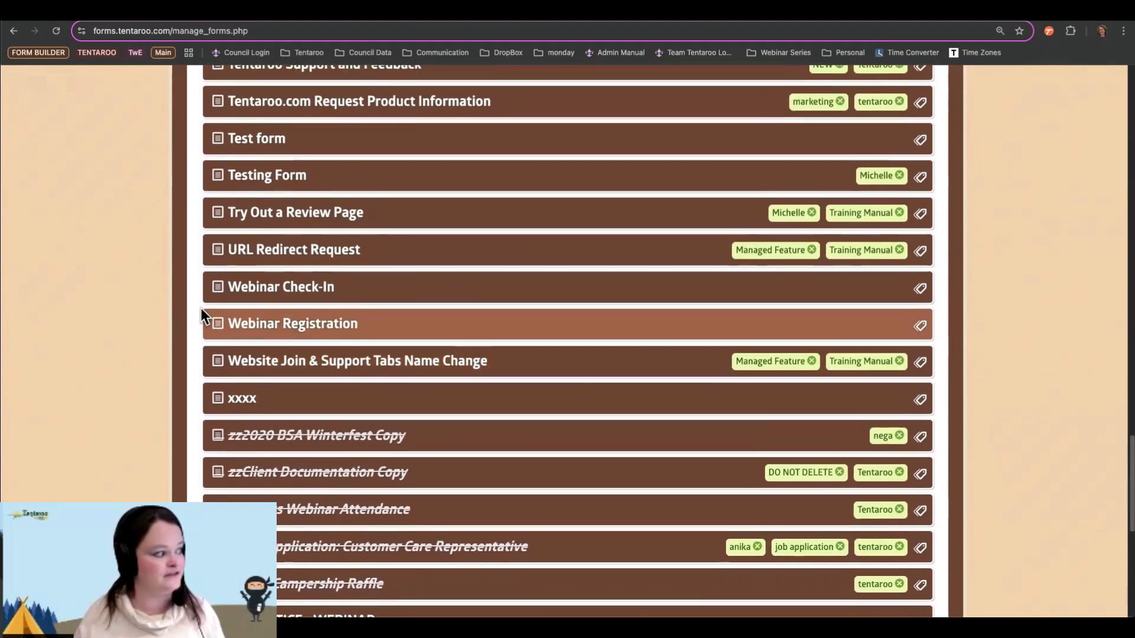
{"action": "scroll", "coordinate": [201, 303], "scroll_direction": "up", "scroll_amount": 20}
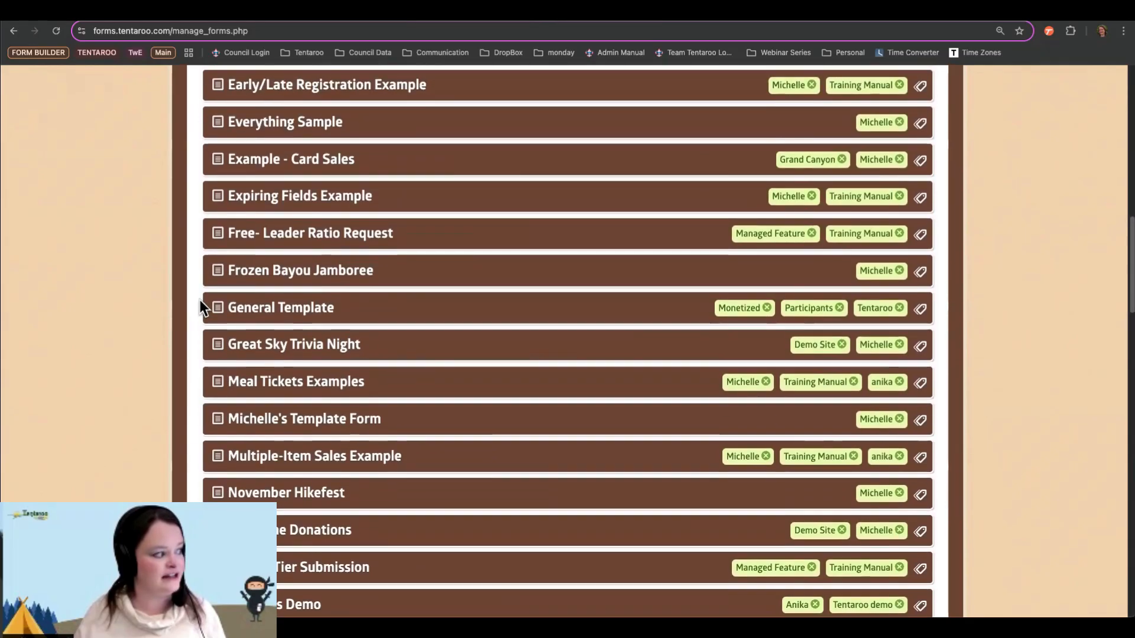
{"action": "scroll", "coordinate": [200, 300], "scroll_direction": "up", "scroll_amount": 5}
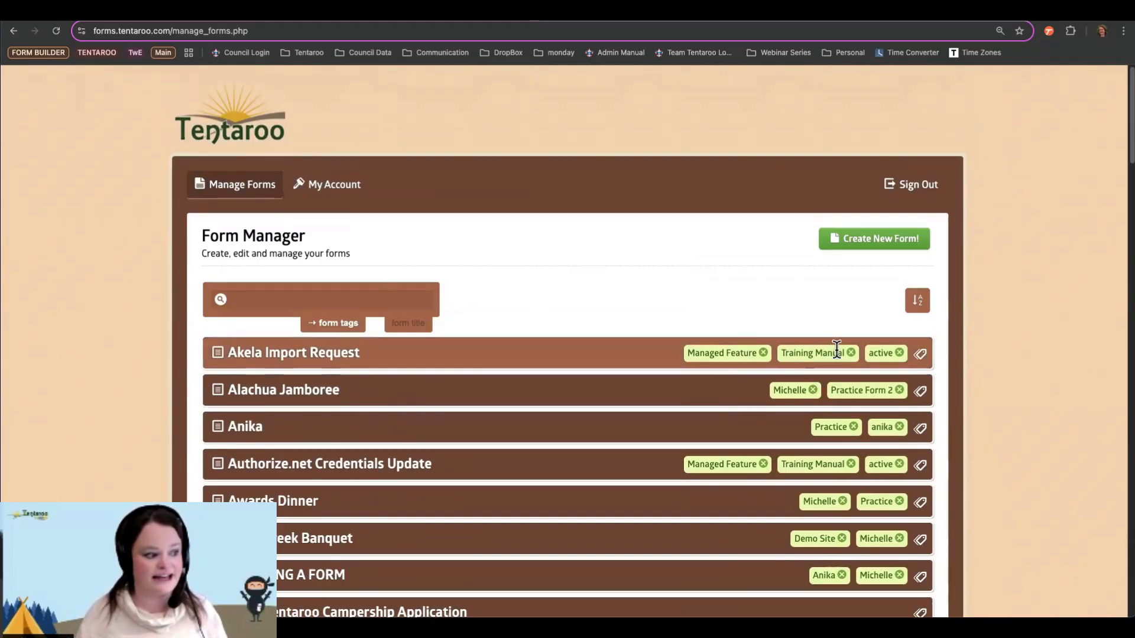
Step: Add the tag "template" to the Akela Import Request form and save it
{"action": "left_click", "coordinate": [921, 354]}
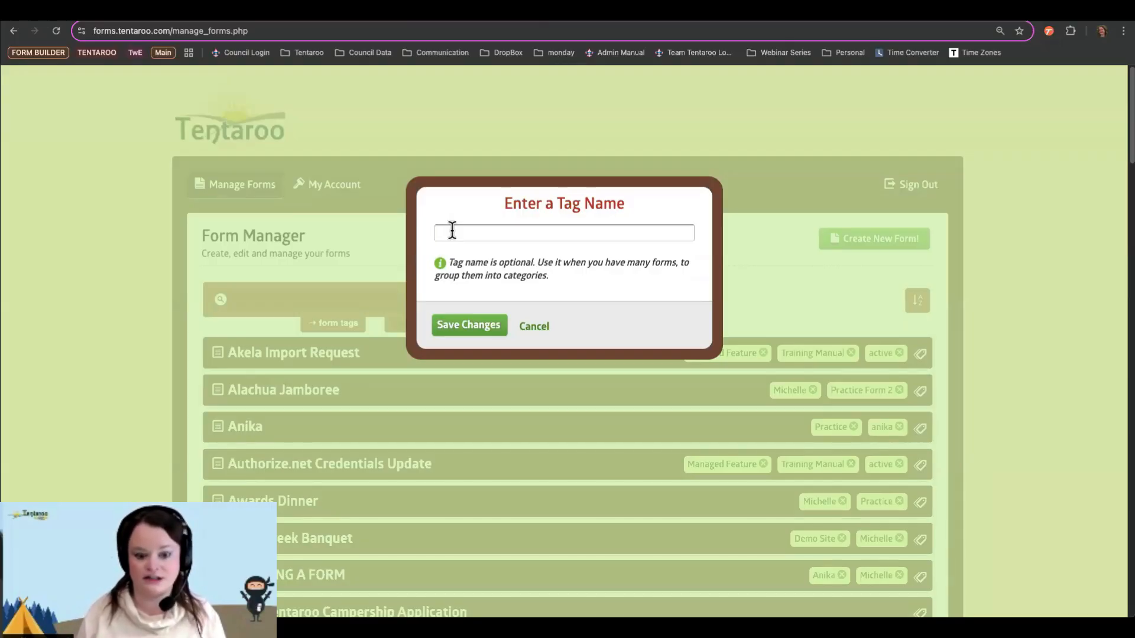
{"action": "type", "text": "anika"}
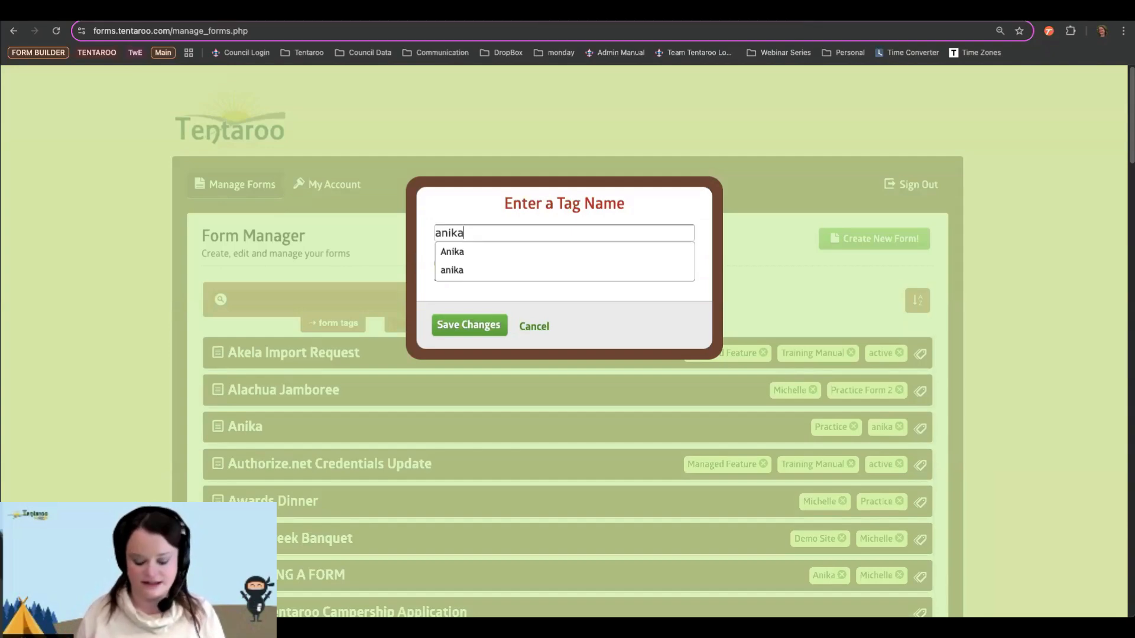
{"action": "key", "text": "super+a"}
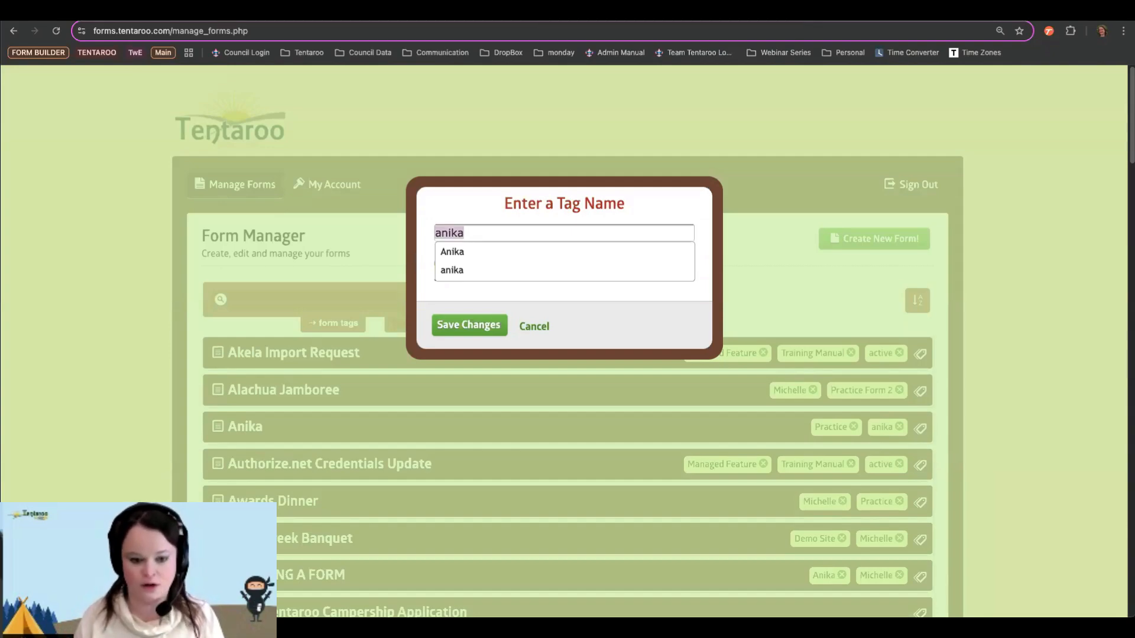
{"action": "type", "text": "oa"}
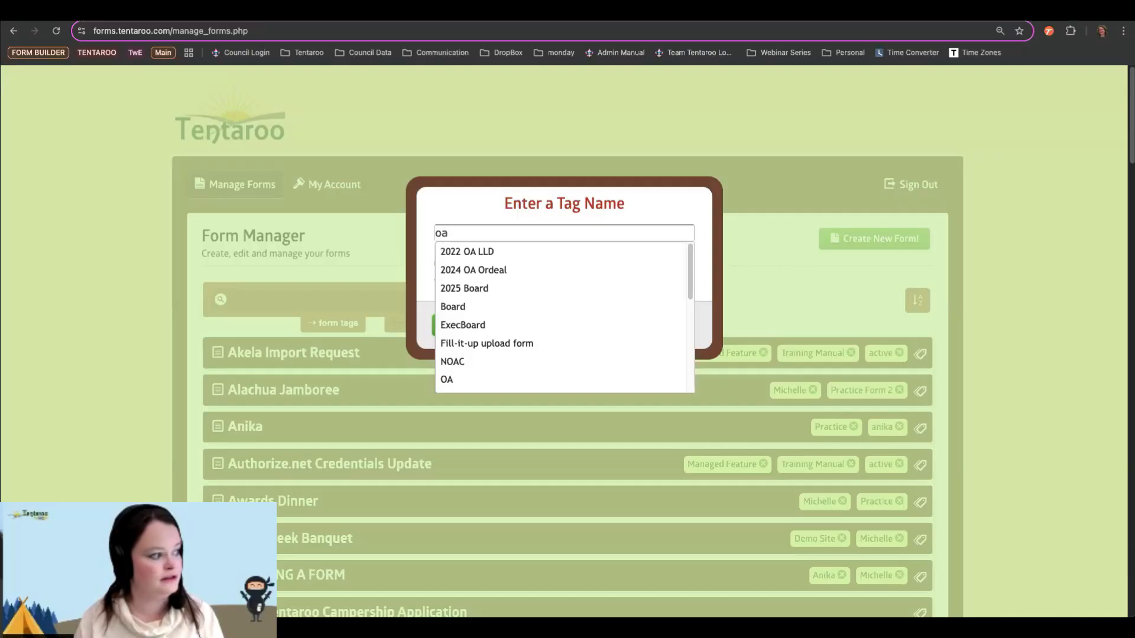
{"action": "key", "text": "BackSpace"}
{"action": "key", "text": "BackSpace"}
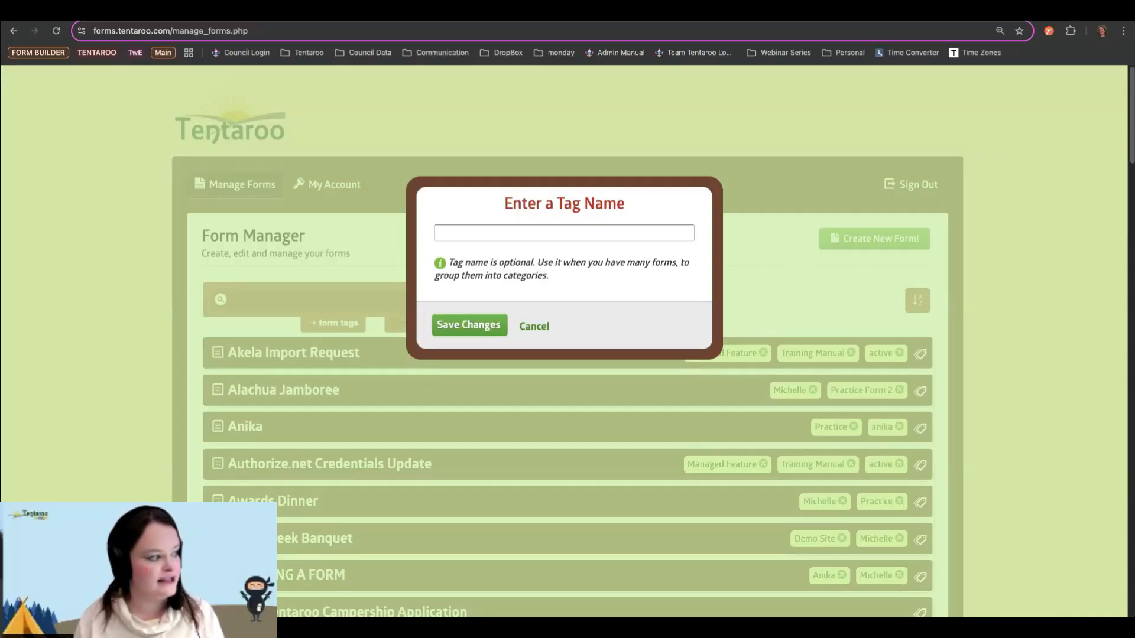
{"action": "type", "text": "template"}
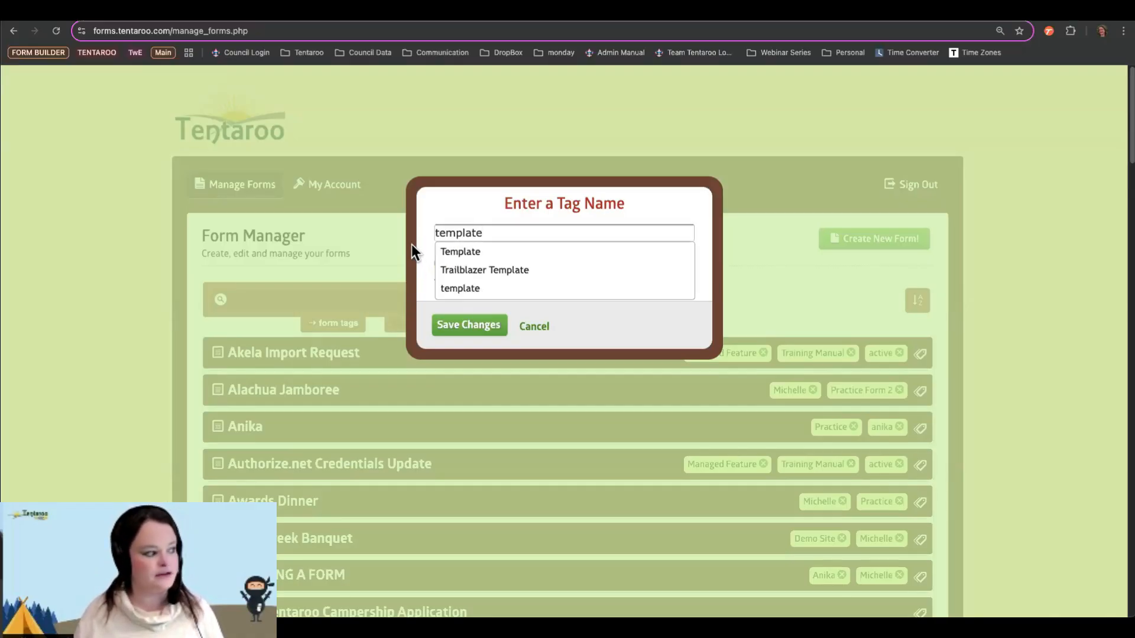
{"action": "left_click", "coordinate": [469, 328]}
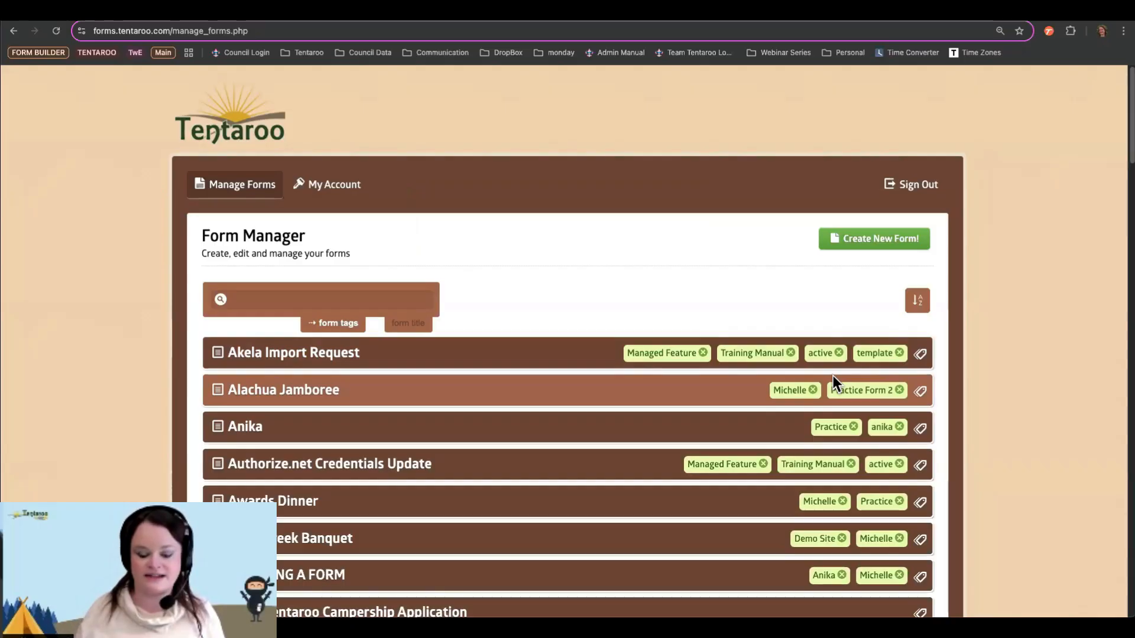
Step: Filter the forms by the tag "active" and remove that tag from the Checkout Terms and Conditions form
{"action": "left_click", "coordinate": [319, 296]}
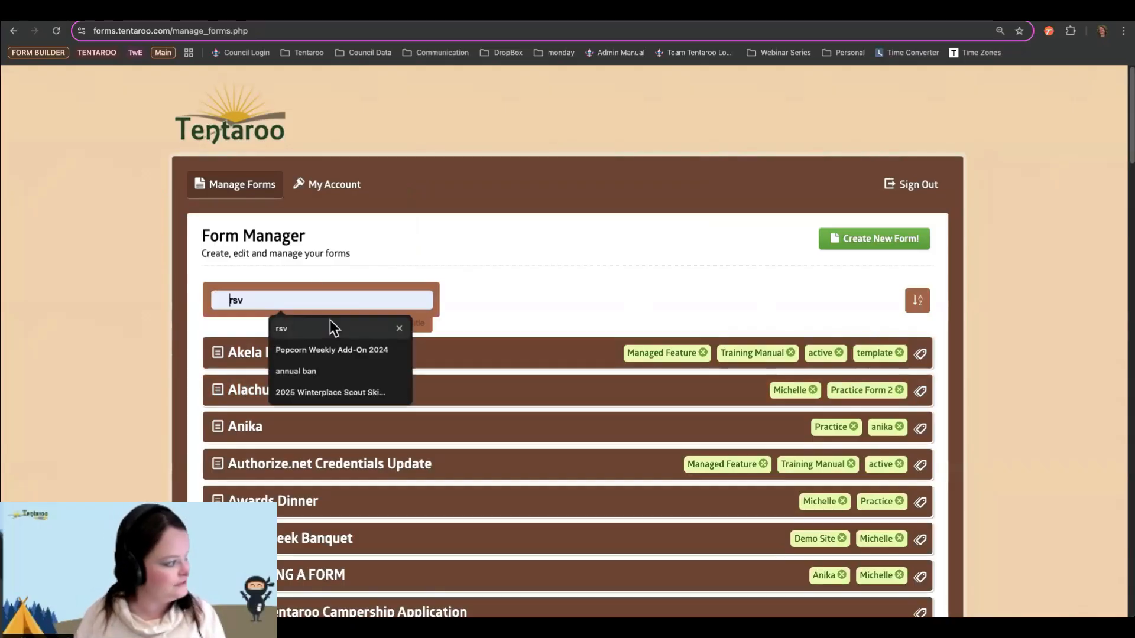
{"action": "type", "text": "active"}
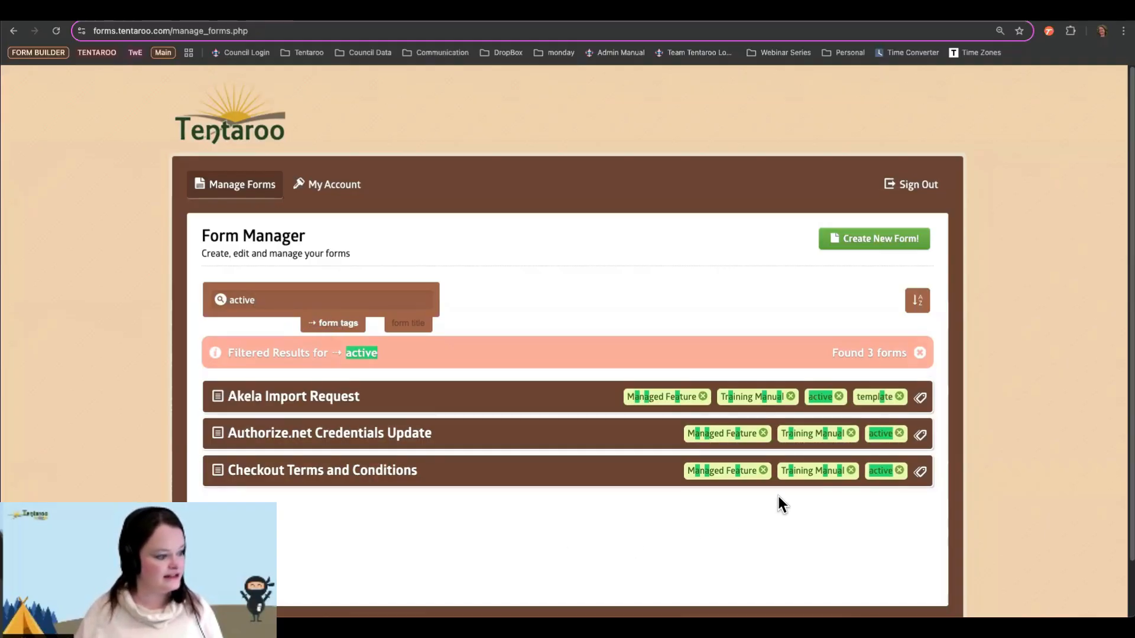
{"action": "left_click", "coordinate": [900, 471]}
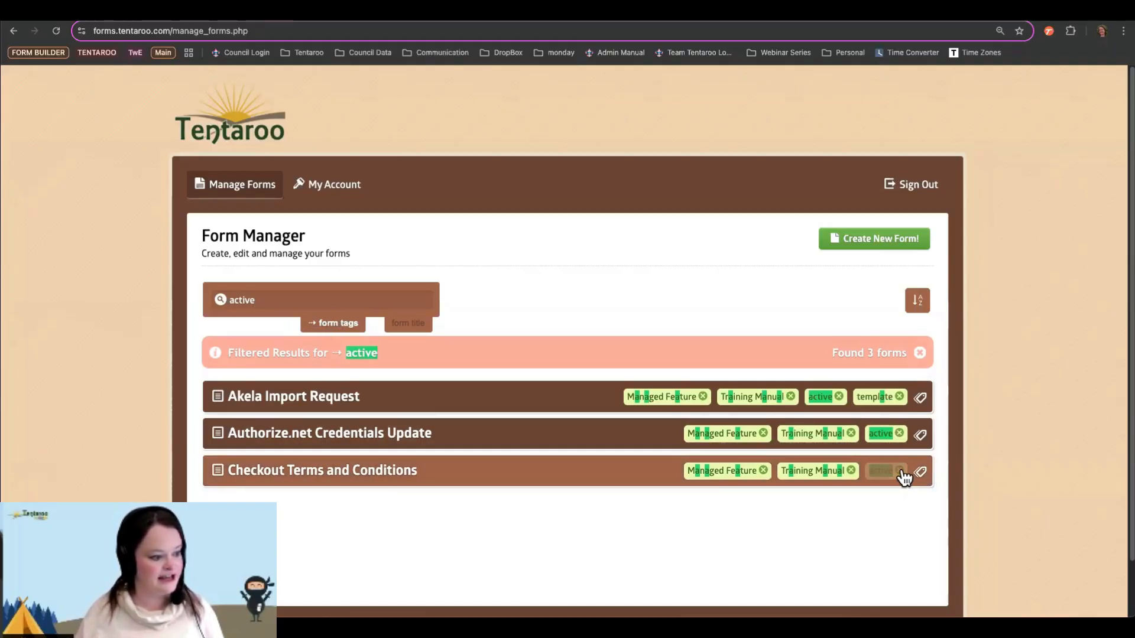
{"action": "left_click", "coordinate": [310, 294]}
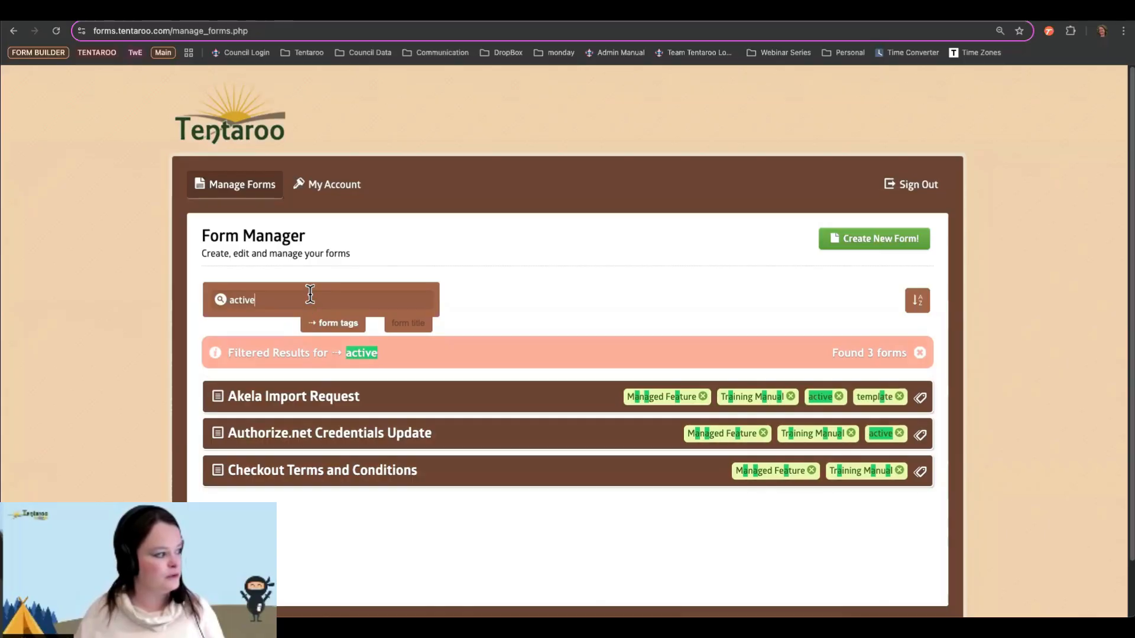
{"action": "key", "text": "Return"}
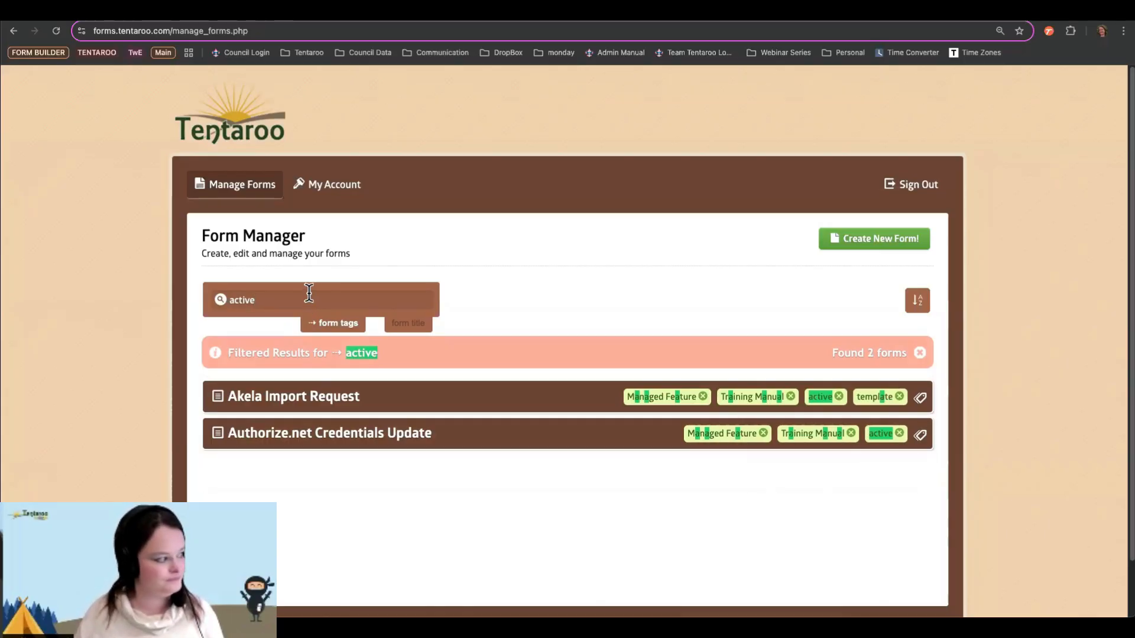
Step: Clear the tag filter so that all forms are listed again
{"action": "double_click", "coordinate": [241, 301]}
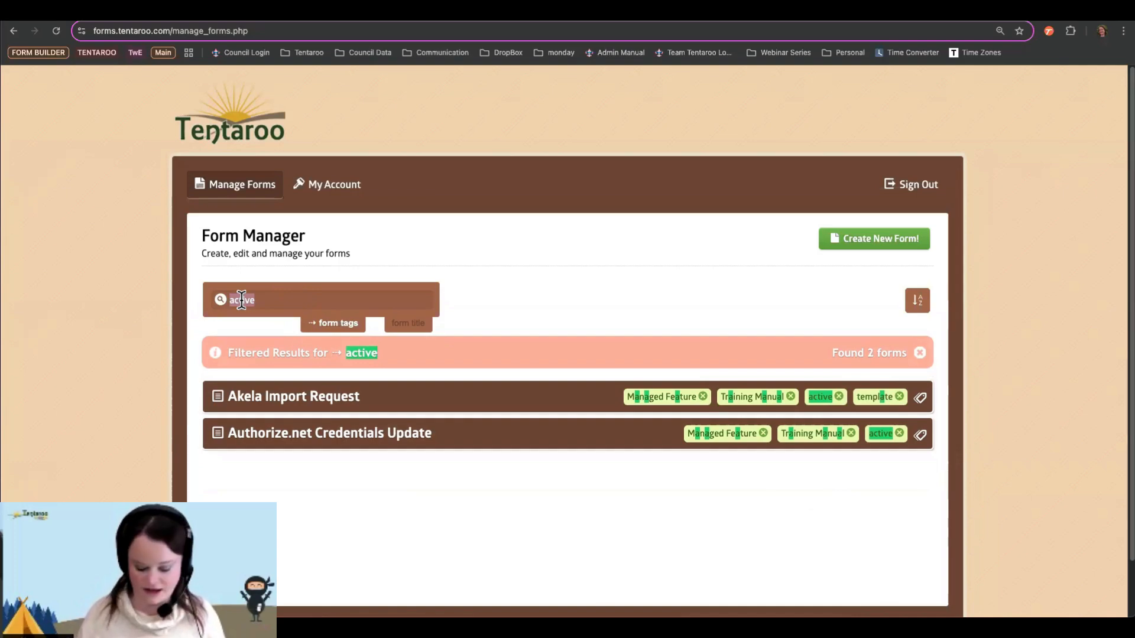
{"action": "key", "text": "BackSpace"}
{"action": "key", "text": "Return"}
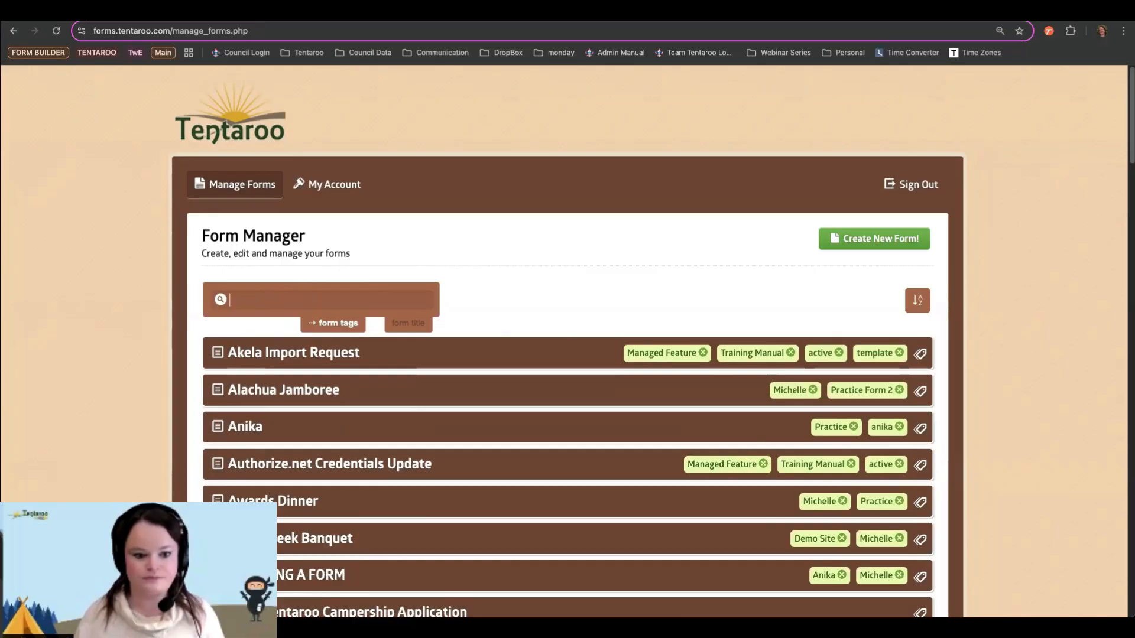
Step: Expand the Akela Import Request form and look over the actions available for it
{"action": "left_click", "coordinate": [340, 354]}
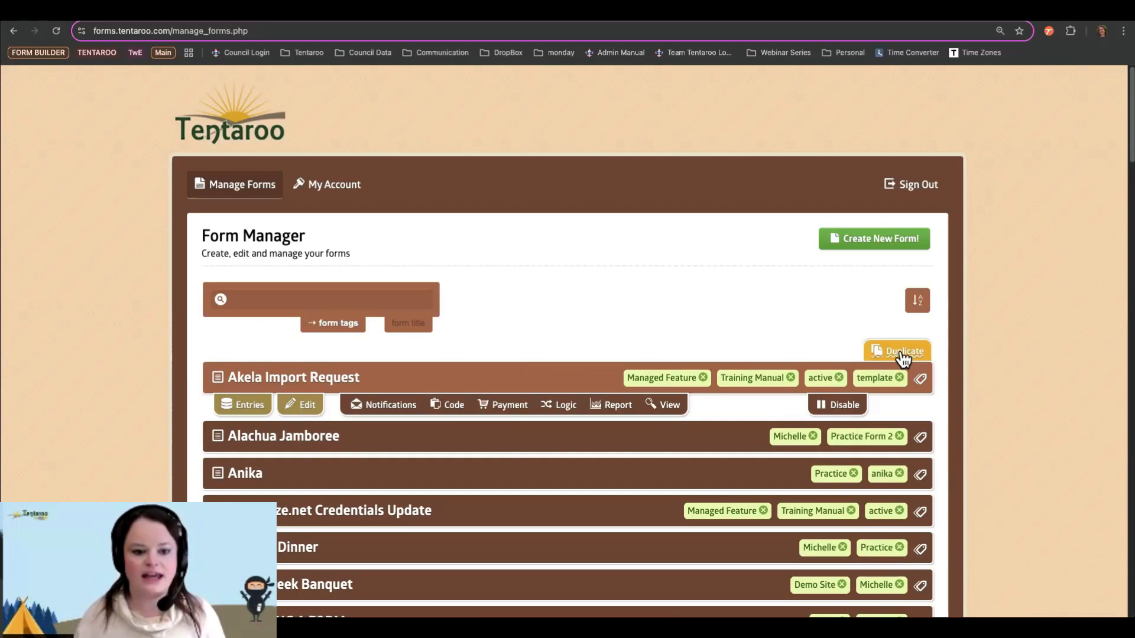
{"action": "scroll", "coordinate": [769, 355], "scroll_direction": "down", "scroll_amount": 3}
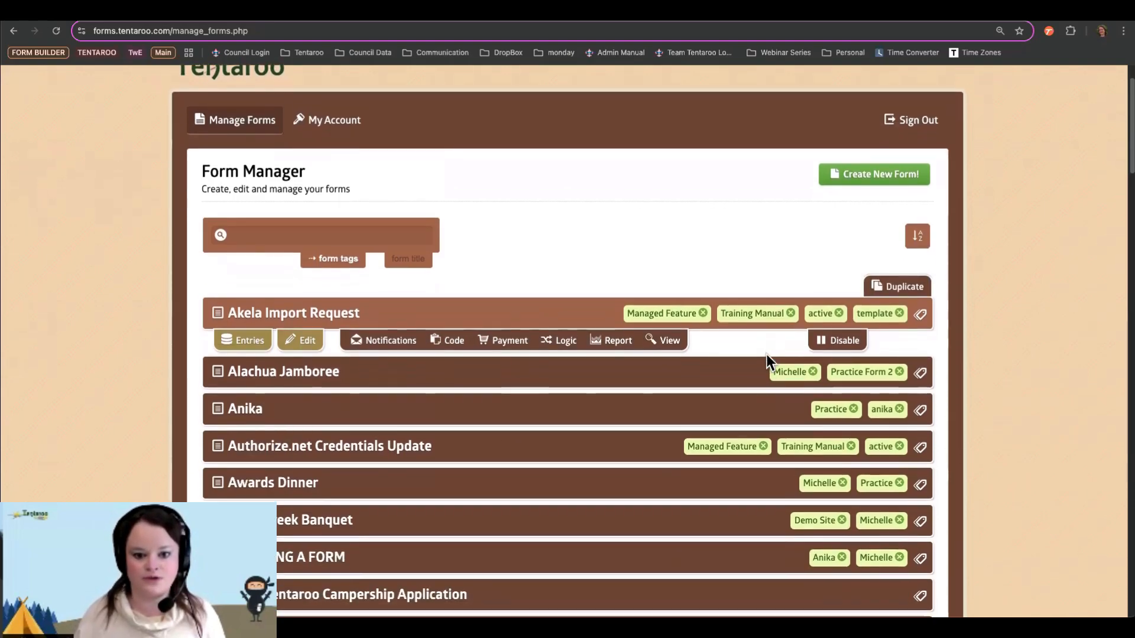
{"action": "scroll", "coordinate": [767, 367], "scroll_direction": "down", "scroll_amount": 2}
{"action": "scroll", "coordinate": [767, 367], "scroll_direction": "up", "scroll_amount": 2}
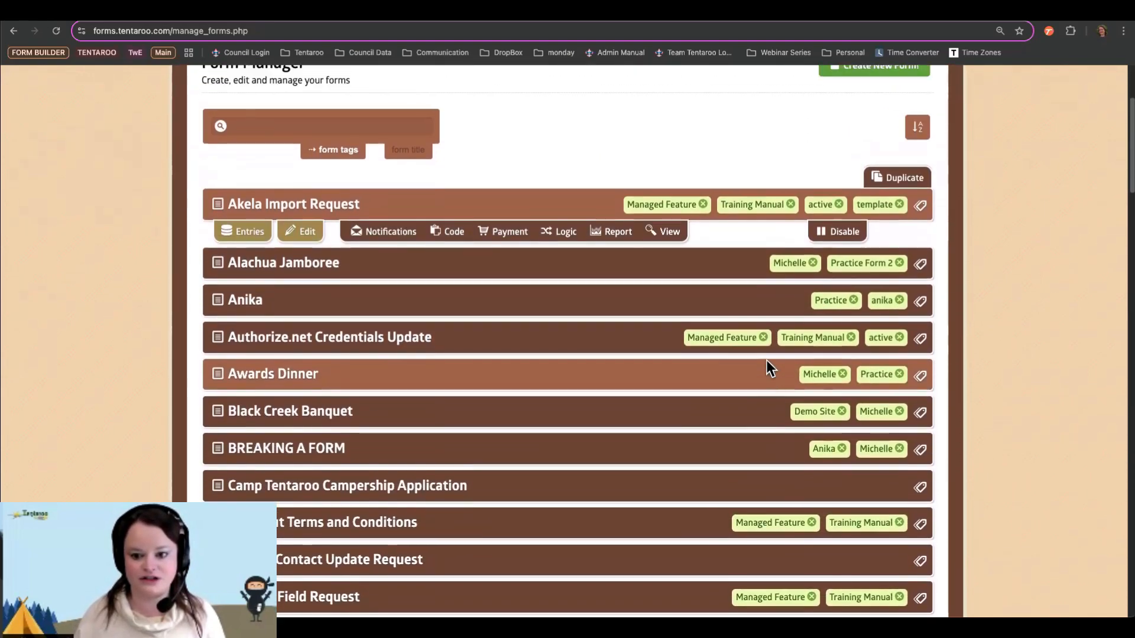
{"action": "scroll", "coordinate": [766, 361], "scroll_direction": "up", "scroll_amount": 1}
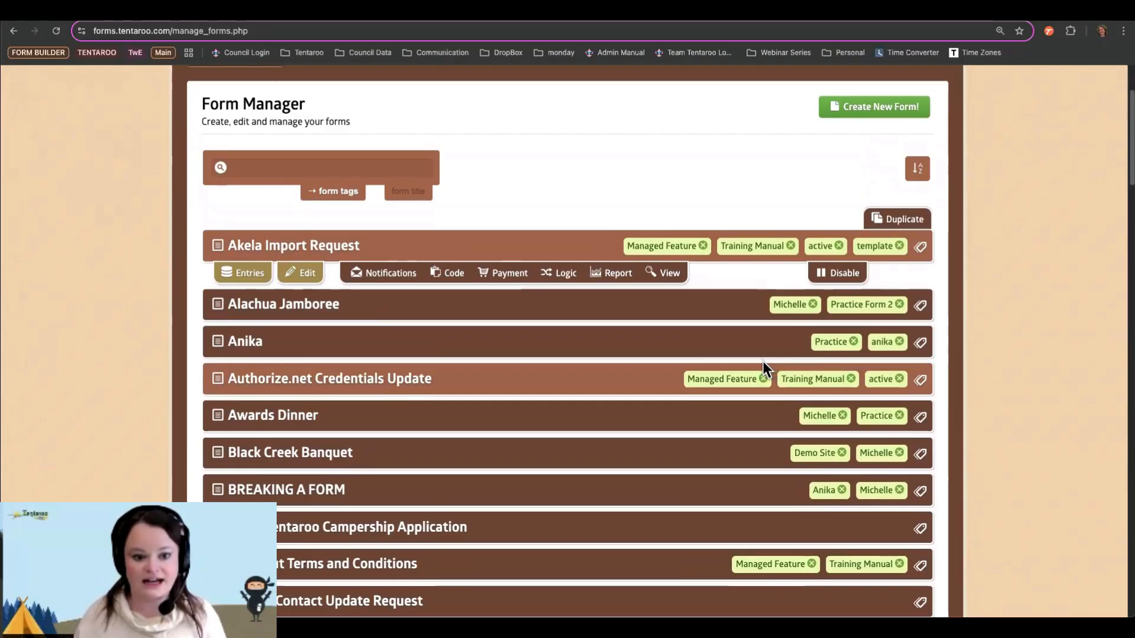
Step: Open the Akela Import Request form for editing in a separate browser tab, save it and finish editing
{"action": "right_click", "coordinate": [294, 272]}
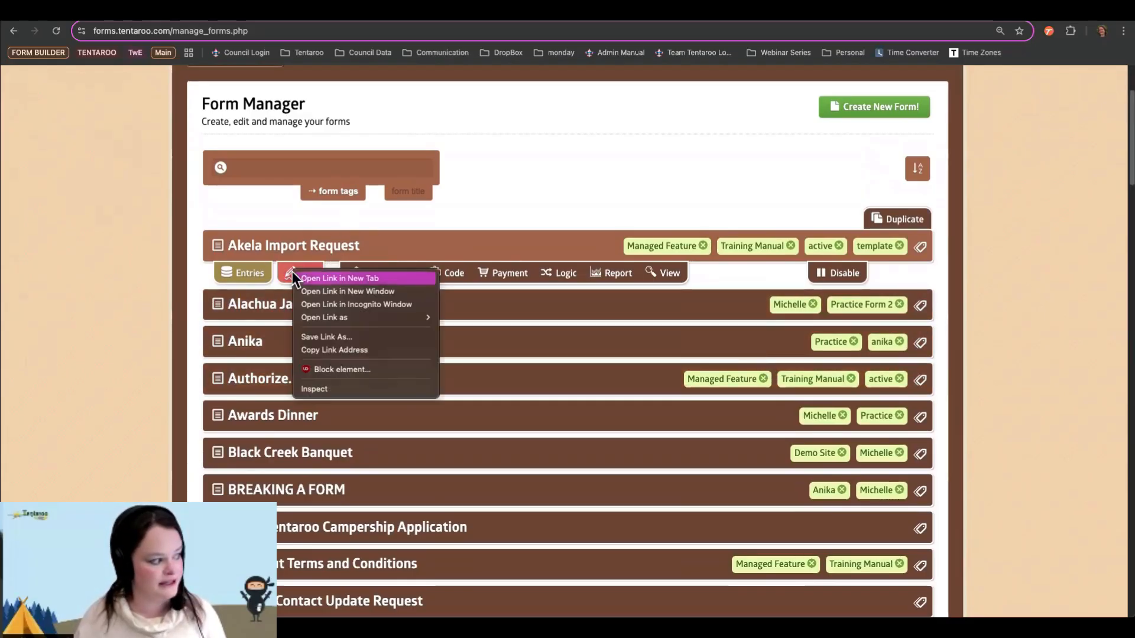
{"action": "left_click", "coordinate": [340, 278]}
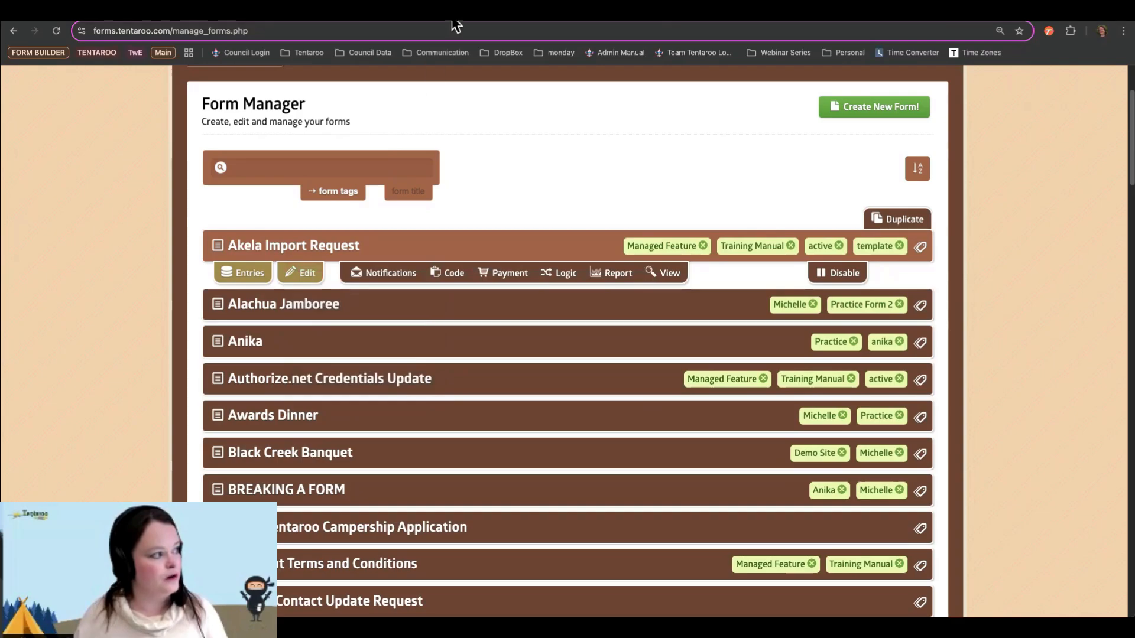
{"action": "left_click", "coordinate": [361, 10]}
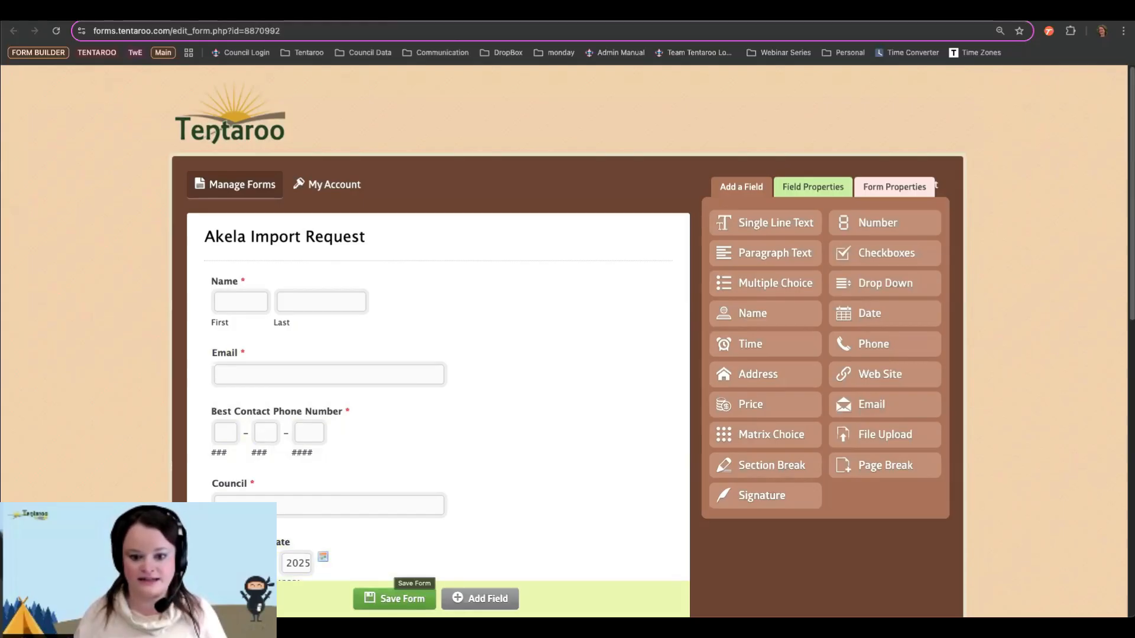
{"action": "left_click", "coordinate": [395, 599]}
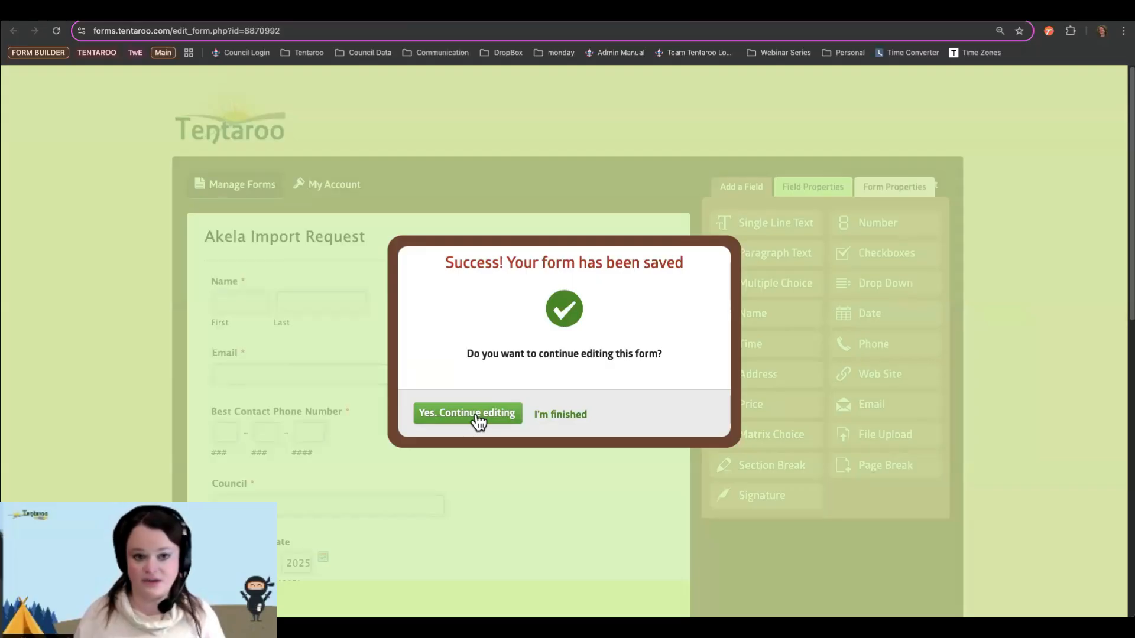
{"action": "left_click", "coordinate": [554, 422]}
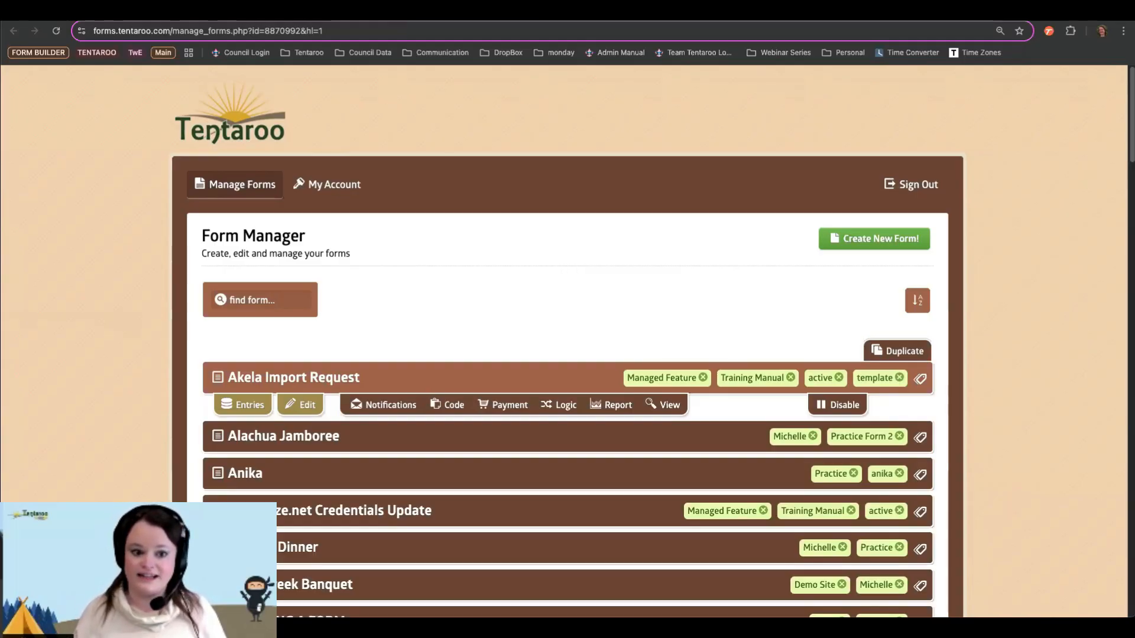
Step: Create a new form and title it "Template - Basic Form"
{"action": "left_click", "coordinate": [858, 240]}
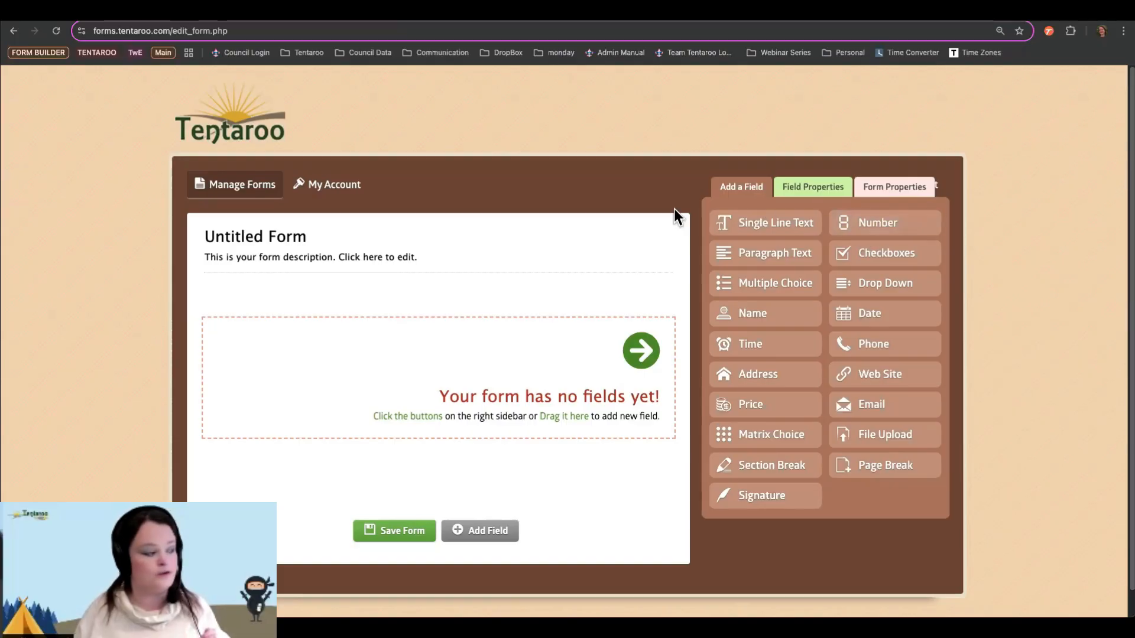
{"action": "left_click", "coordinate": [277, 238]}
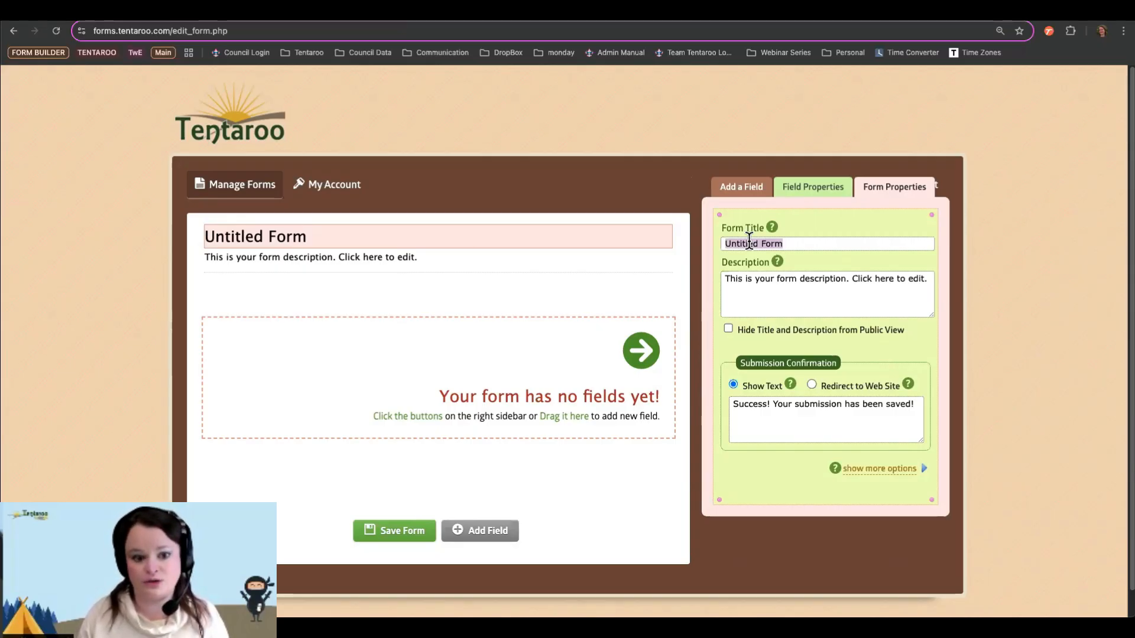
{"action": "type", "text": "Template -"}
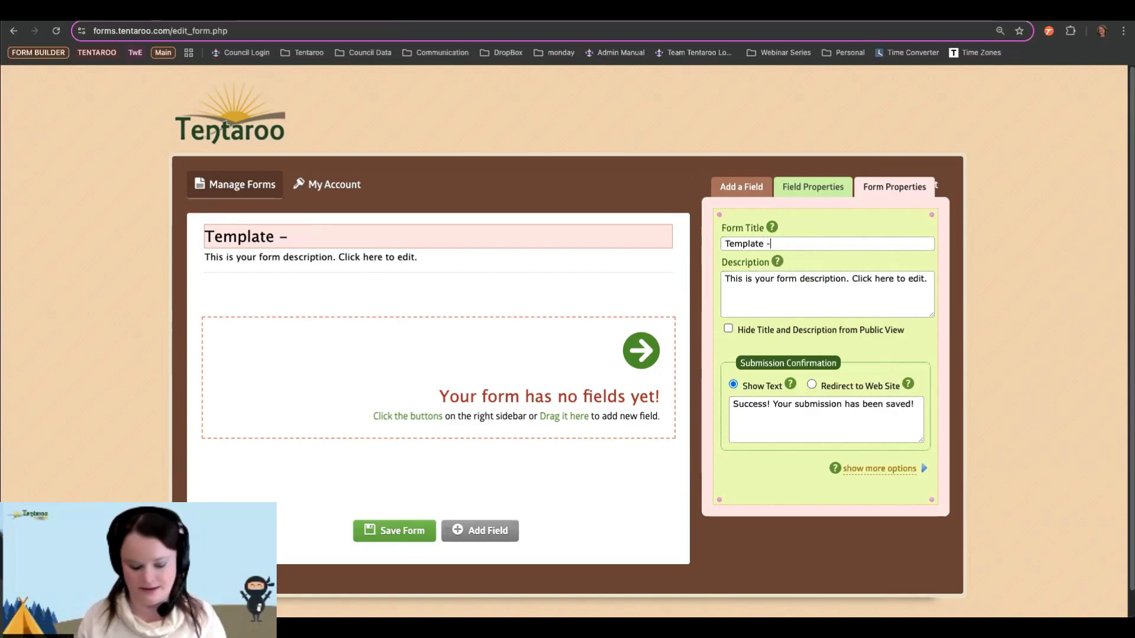
{"action": "type", "text": " Basic Form"}
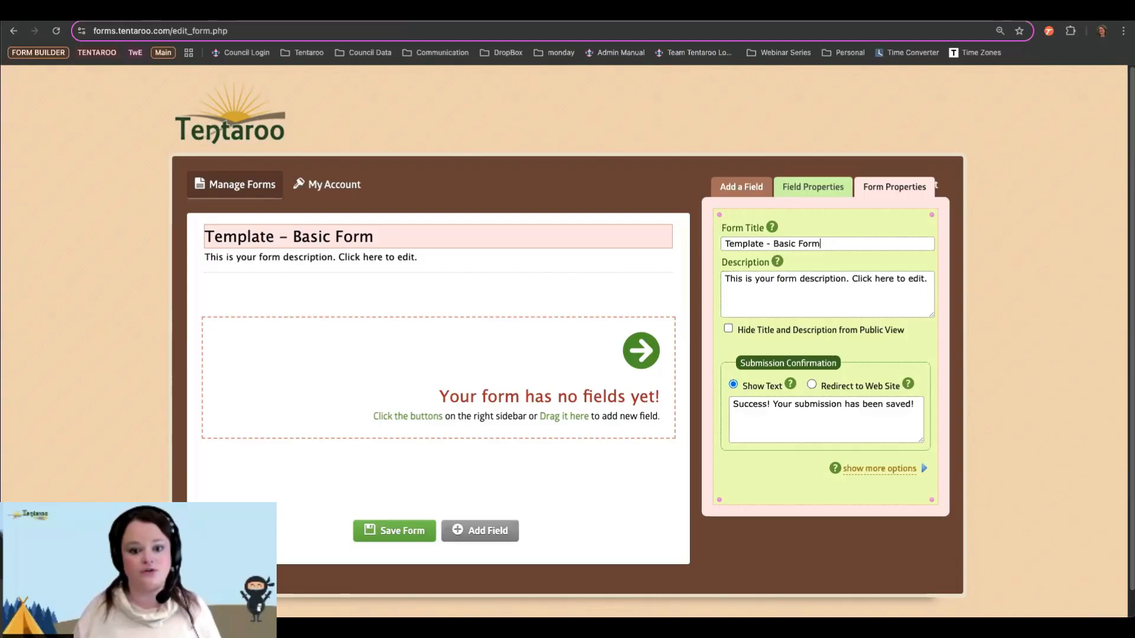
{"action": "left_click", "coordinate": [161, 18]}
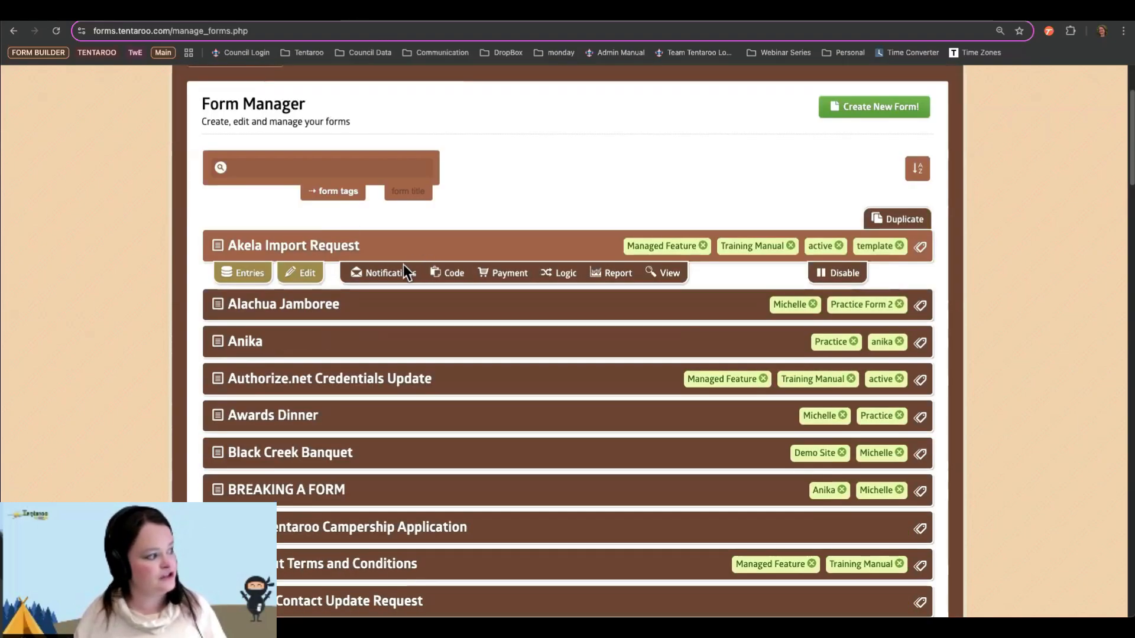
{"action": "left_click", "coordinate": [415, 12]}
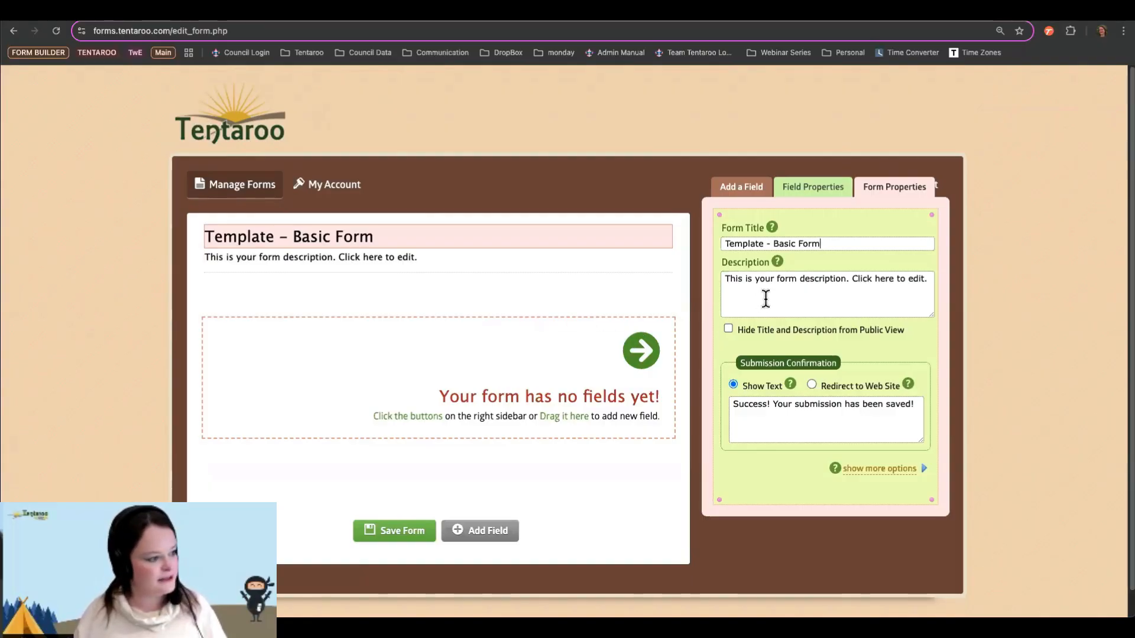
Step: Hide the form's title and description from public view and try the website redirect before returning the submission confirmation to Show Text
{"action": "triple_click", "coordinate": [779, 279]}
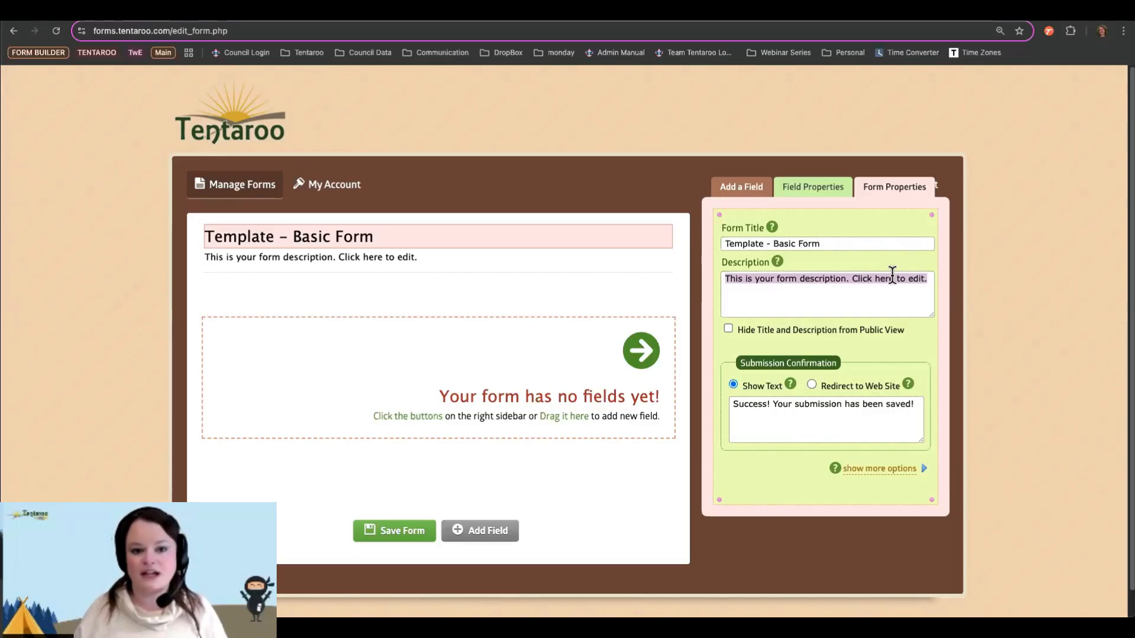
{"action": "left_click", "coordinate": [728, 330]}
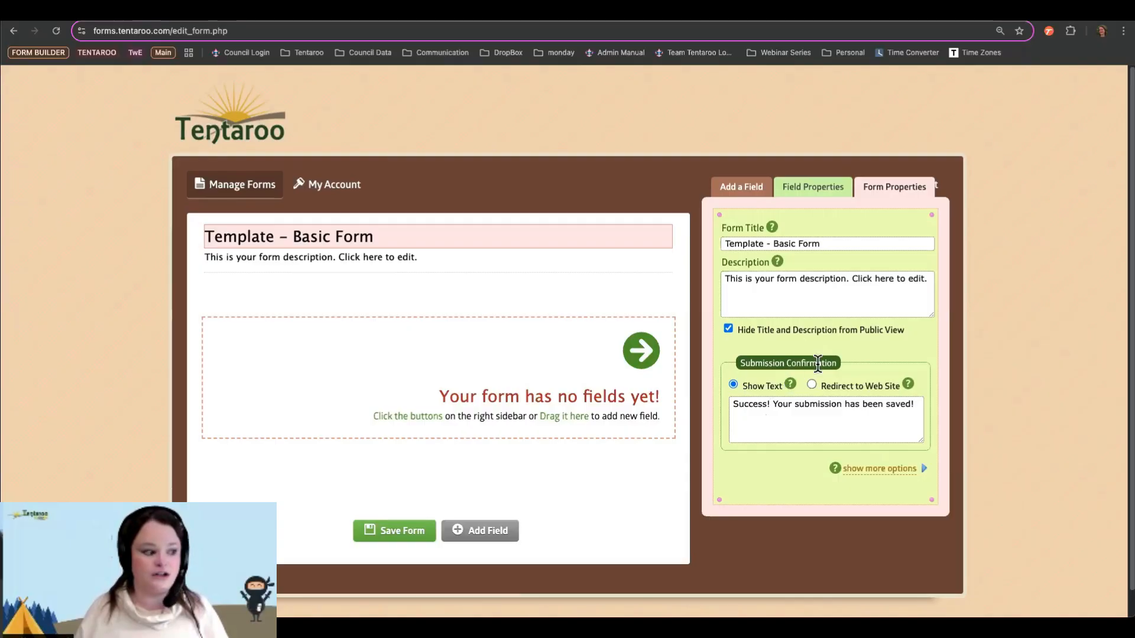
{"action": "left_click", "coordinate": [811, 386]}
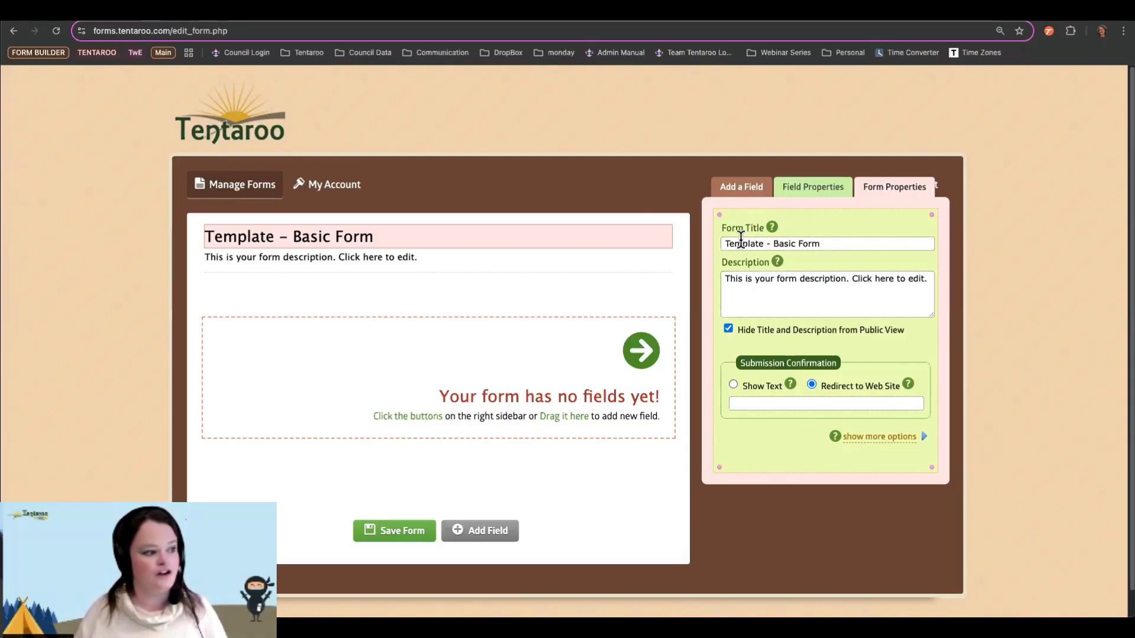
{"action": "left_click", "coordinate": [733, 386]}
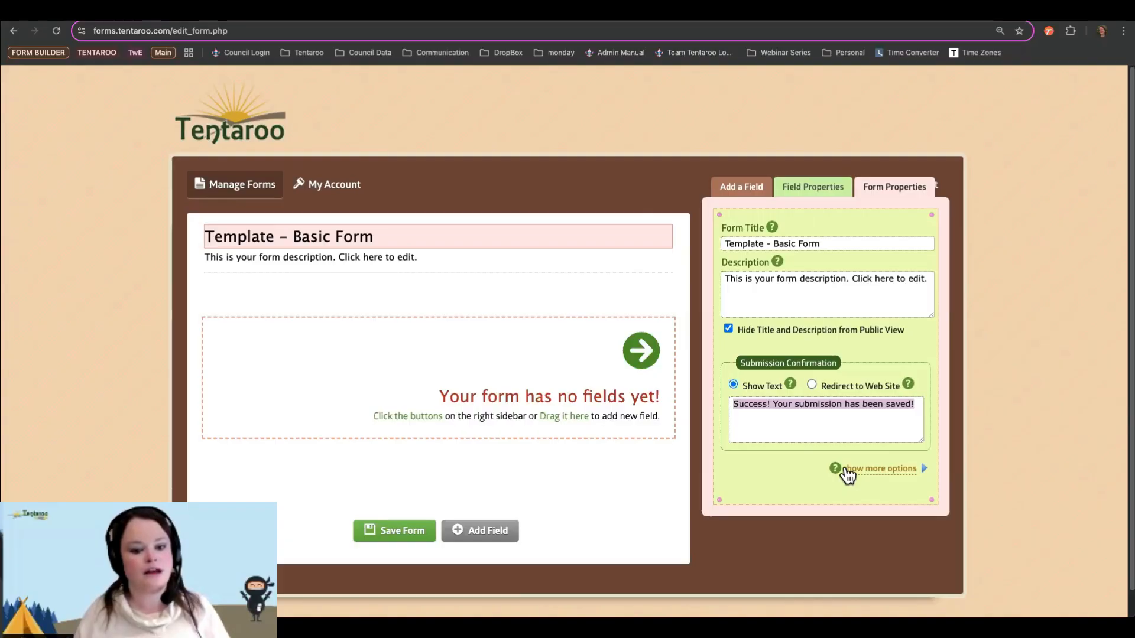
Step: Add a Name field and an Email field to the empty form
{"action": "left_click", "coordinate": [748, 188]}
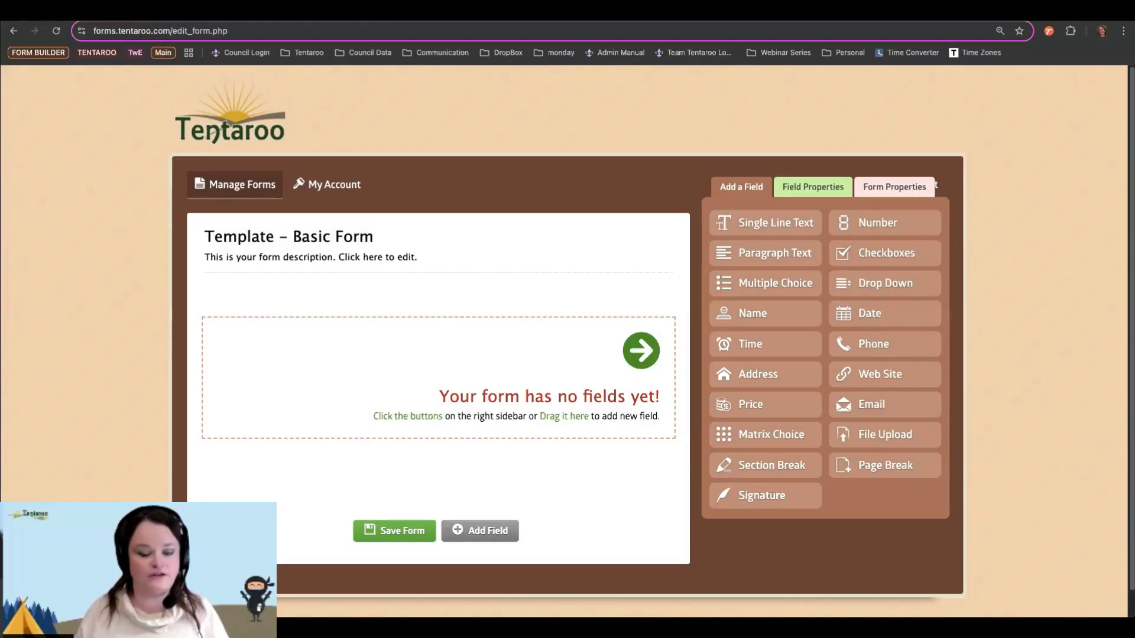
{"action": "left_click", "coordinate": [774, 309]}
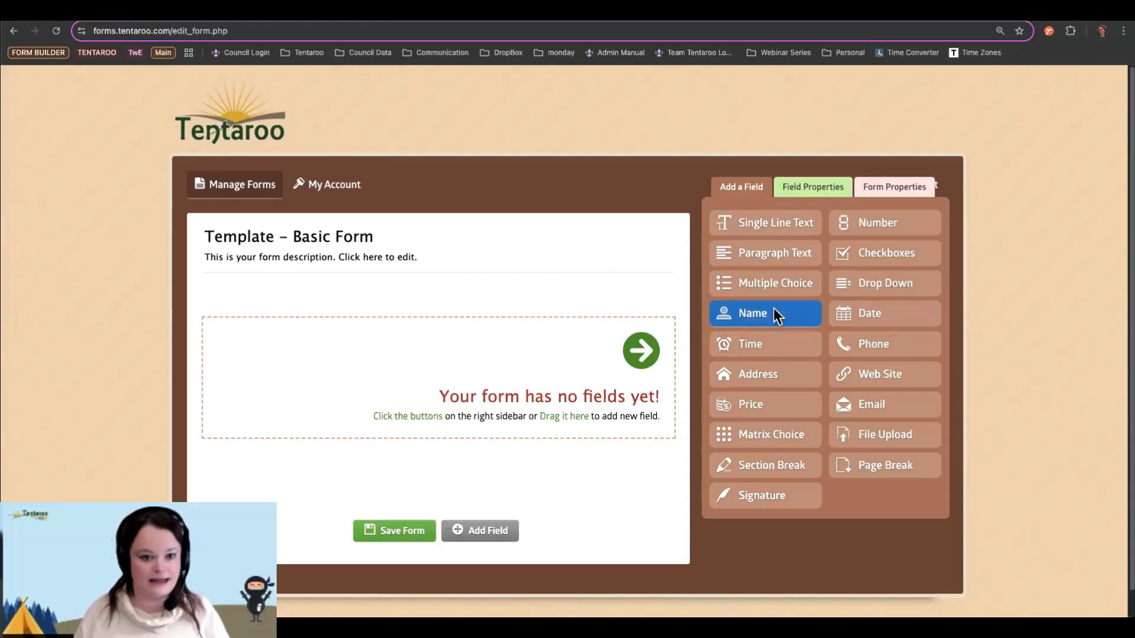
{"action": "left_click", "coordinate": [893, 405]}
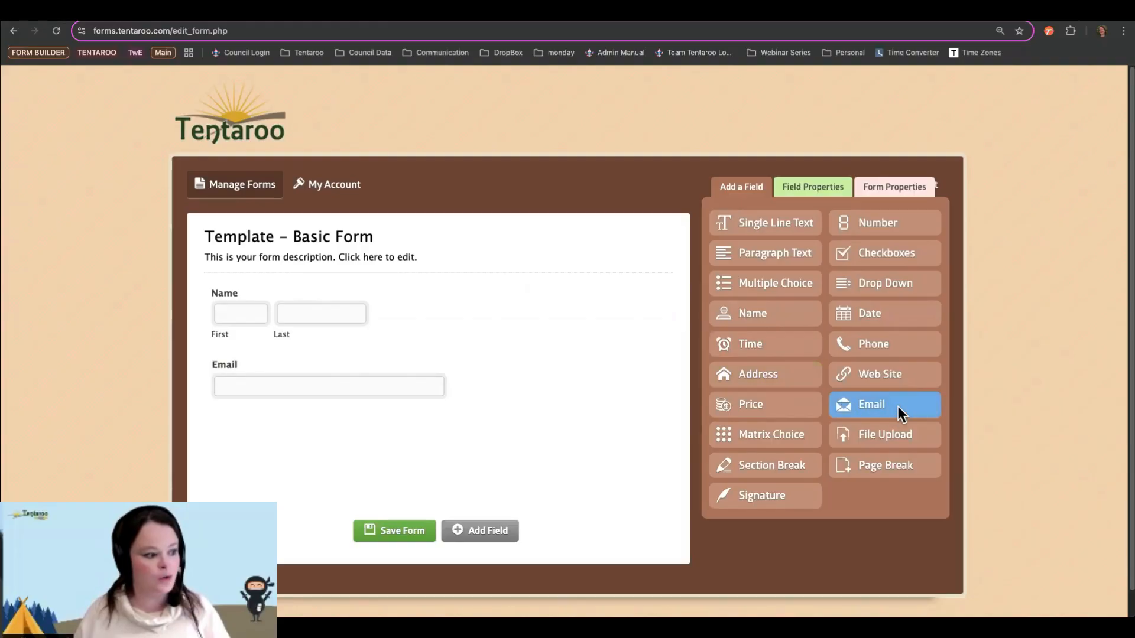
{"action": "left_click_drag", "start_coordinate": [886, 401], "coordinate": [317, 293]}
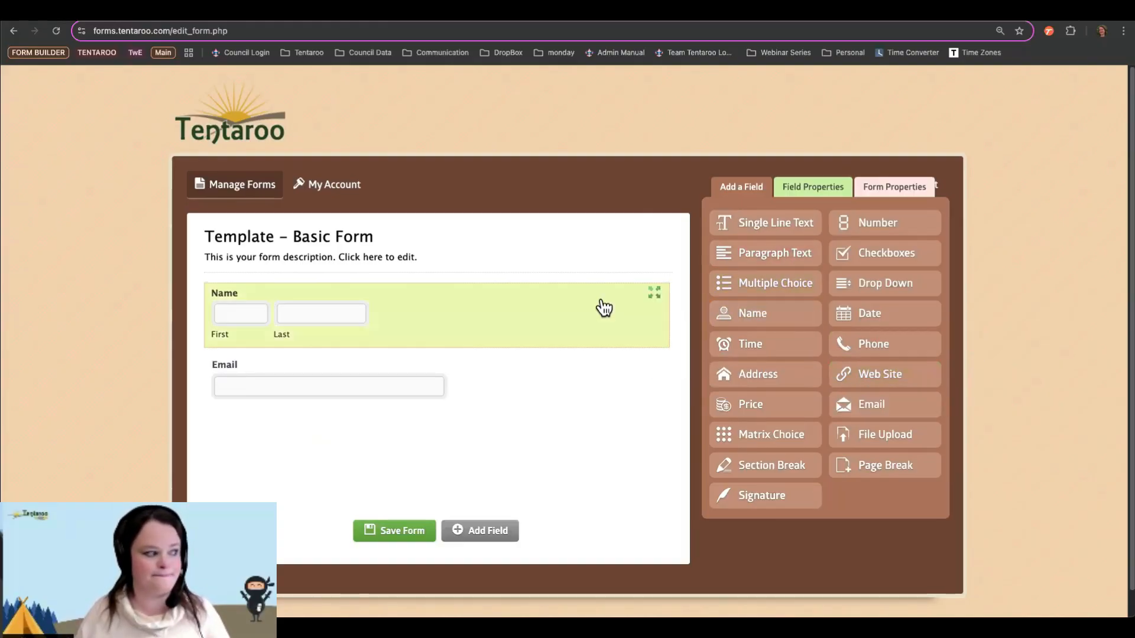
Step: Make the Name and Email fields required
{"action": "left_click", "coordinate": [435, 318]}
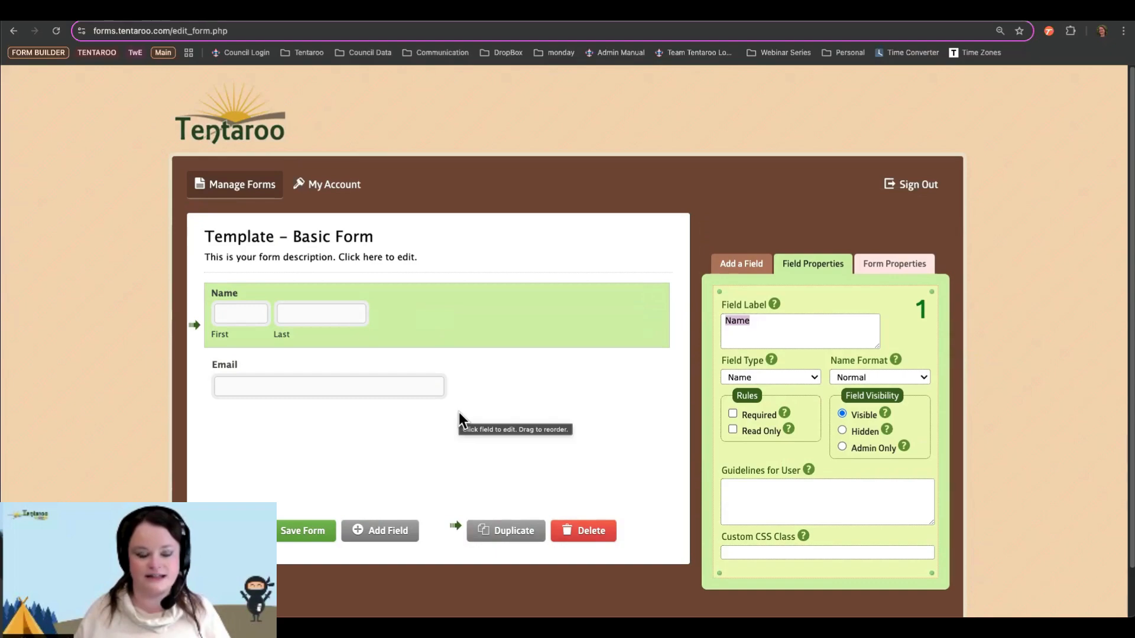
{"action": "left_click", "coordinate": [732, 413]}
{"action": "left_click", "coordinate": [488, 400]}
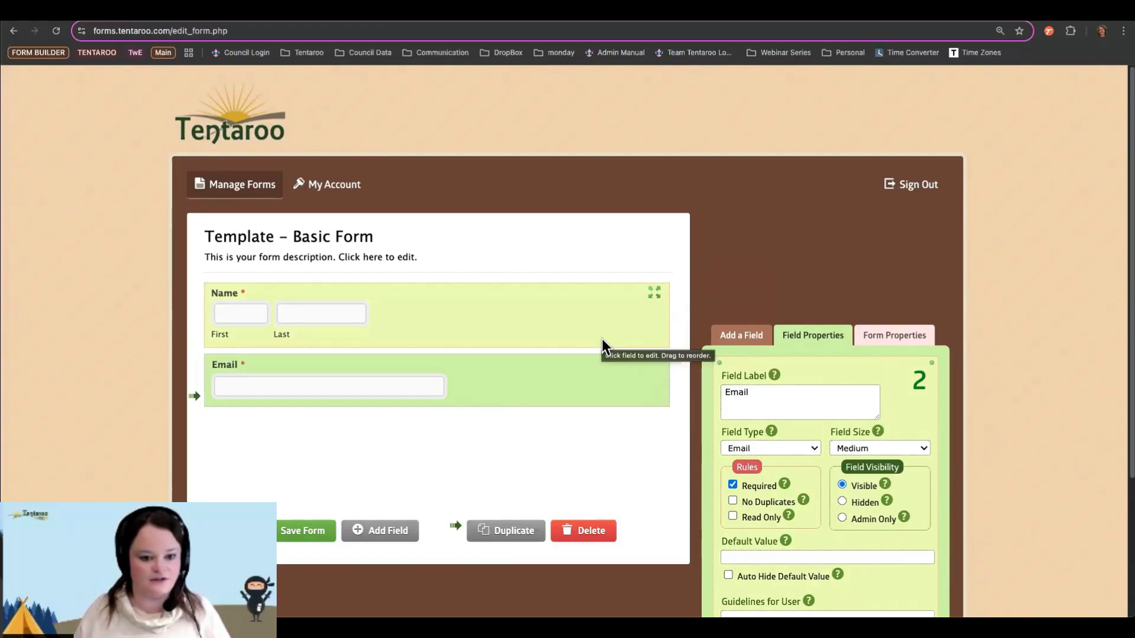
Step: Add a Single Line Text field above the Name field and label it "GL"
{"action": "left_click", "coordinate": [722, 337]}
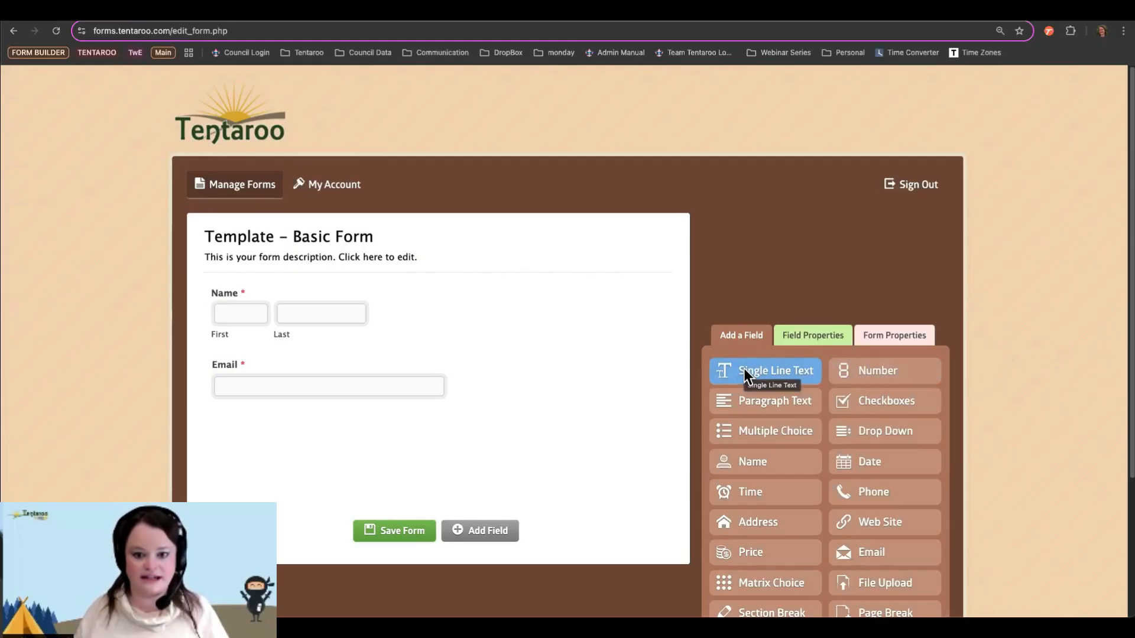
{"action": "left_click_drag", "start_coordinate": [745, 376], "coordinate": [281, 305]}
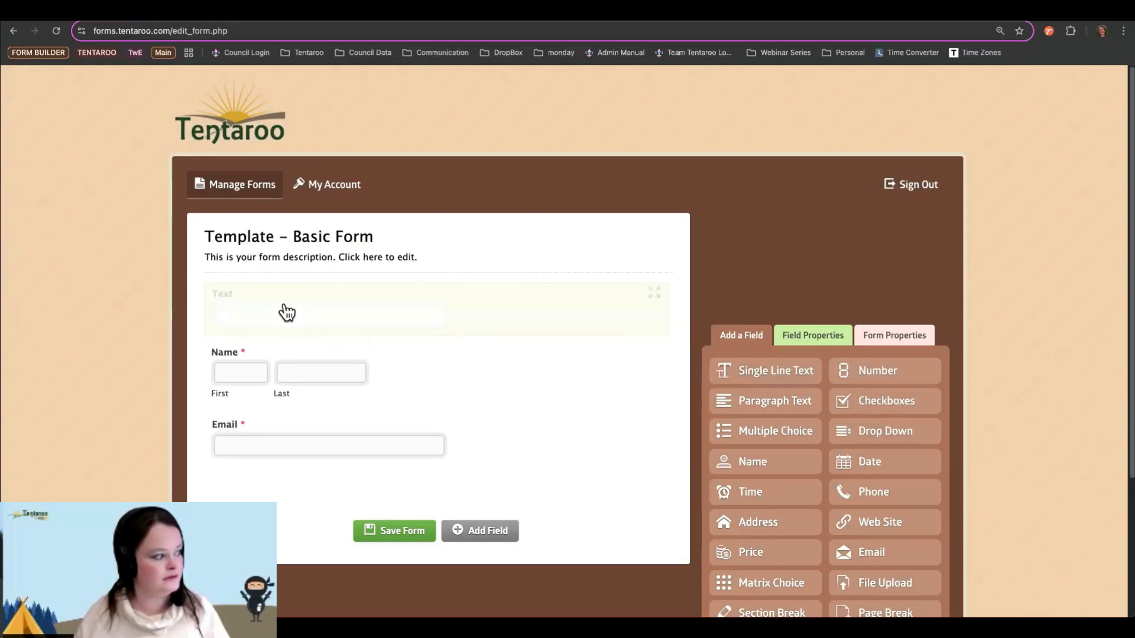
{"action": "left_click", "coordinate": [315, 296]}
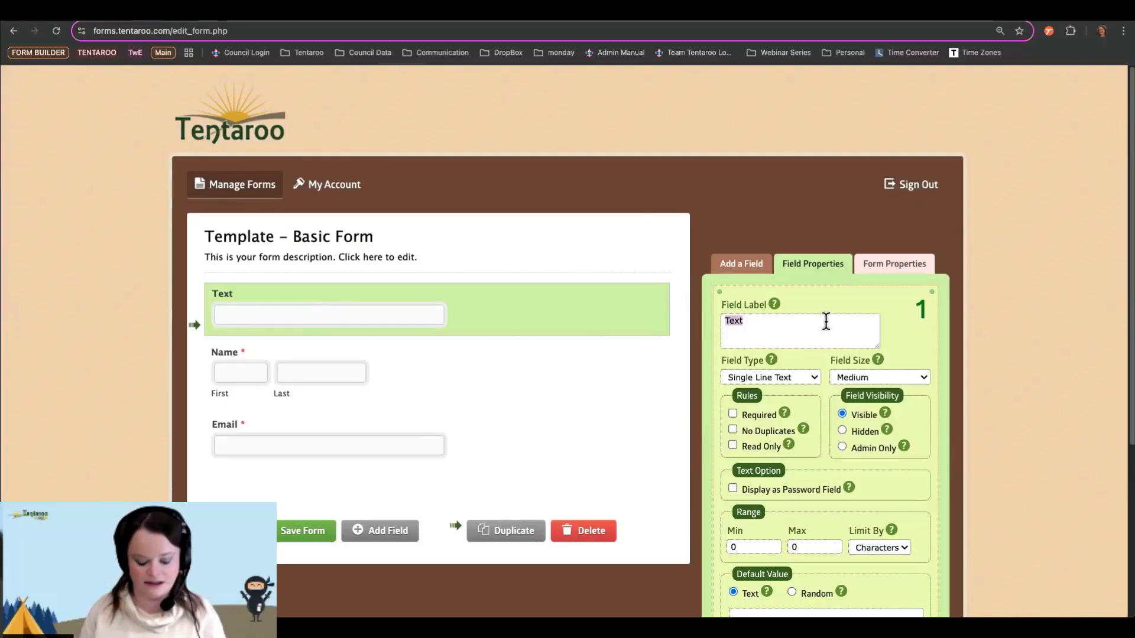
{"action": "type", "text": "GL"}
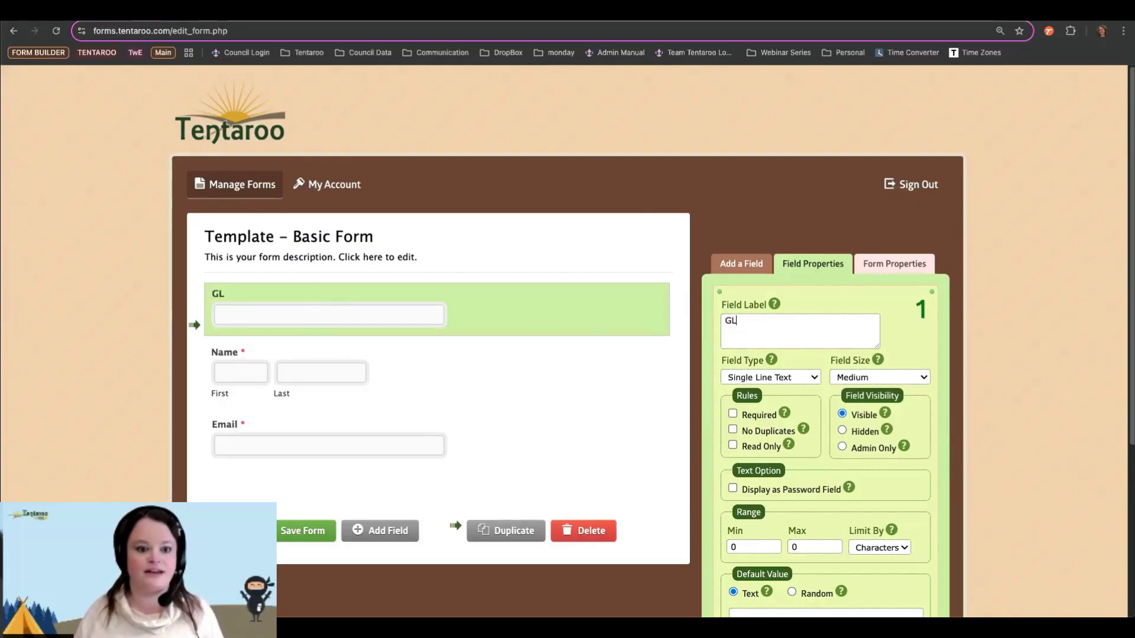
Step: Make the GL field read-only and hidden, and enter the general ledger account number as its default text value
{"action": "left_click", "coordinate": [733, 445]}
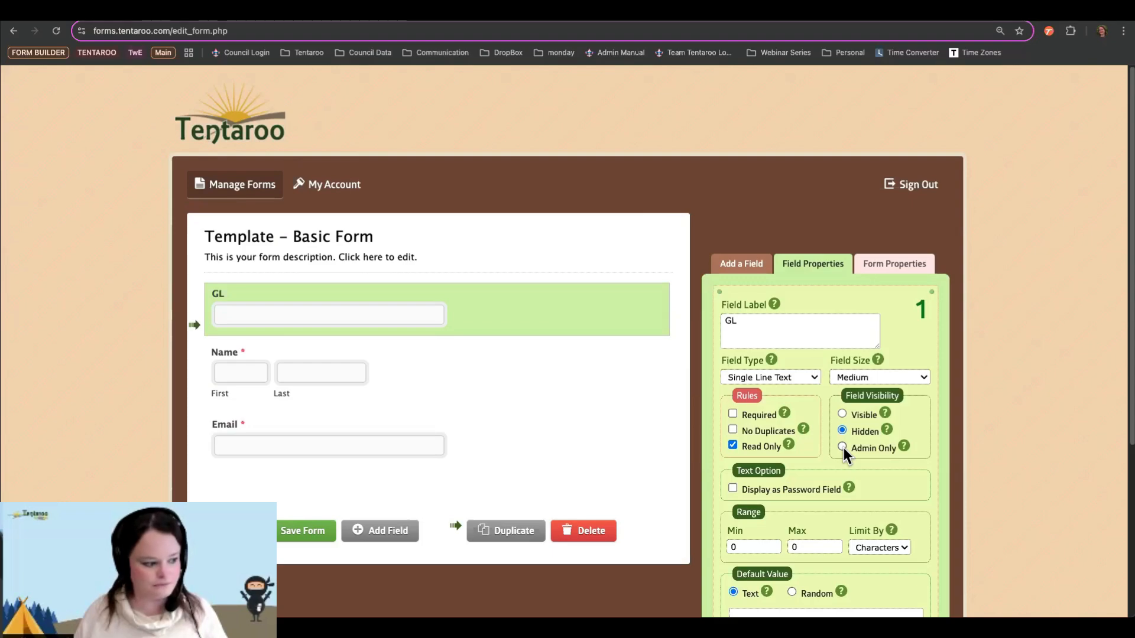
{"action": "scroll", "coordinate": [843, 448], "scroll_direction": "down", "scroll_amount": 3}
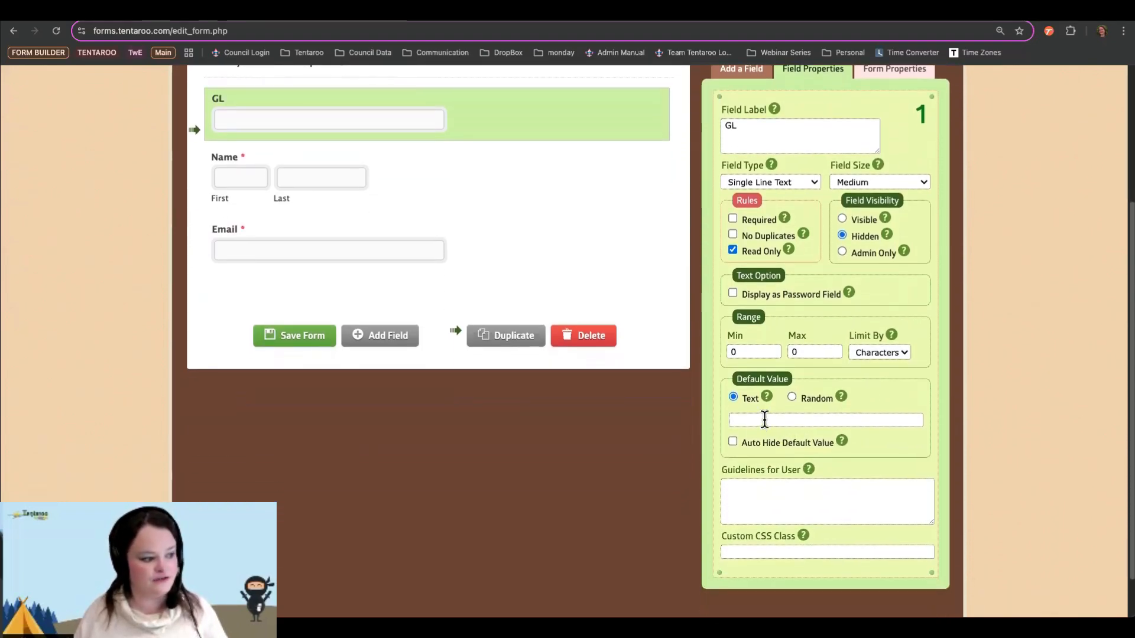
{"action": "left_click", "coordinate": [764, 420]}
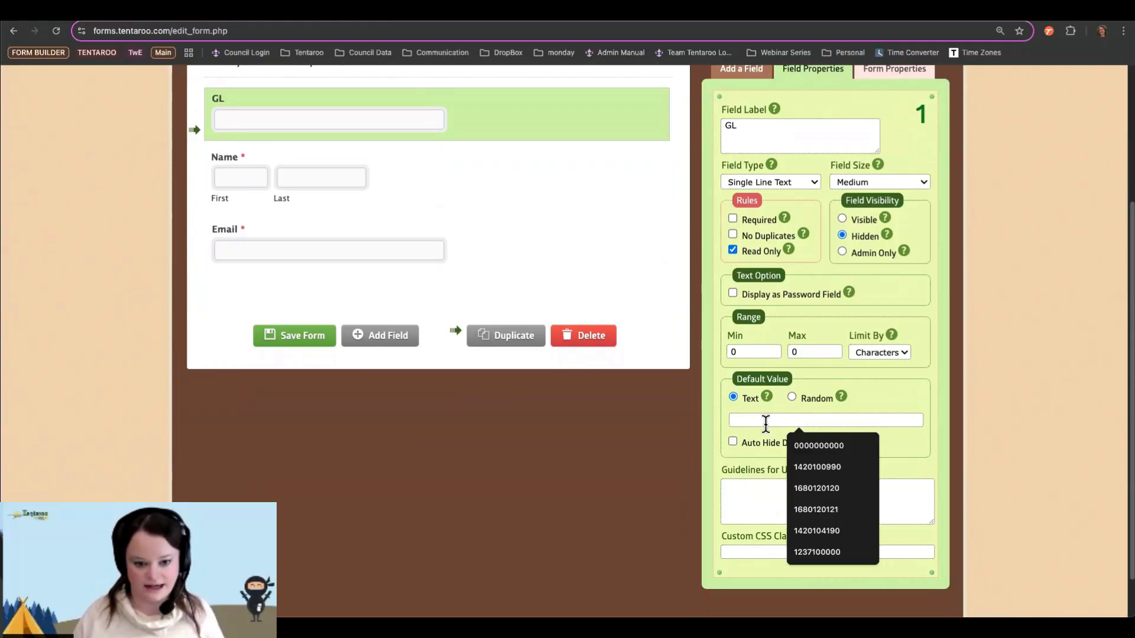
{"action": "type", "text": "16801"}
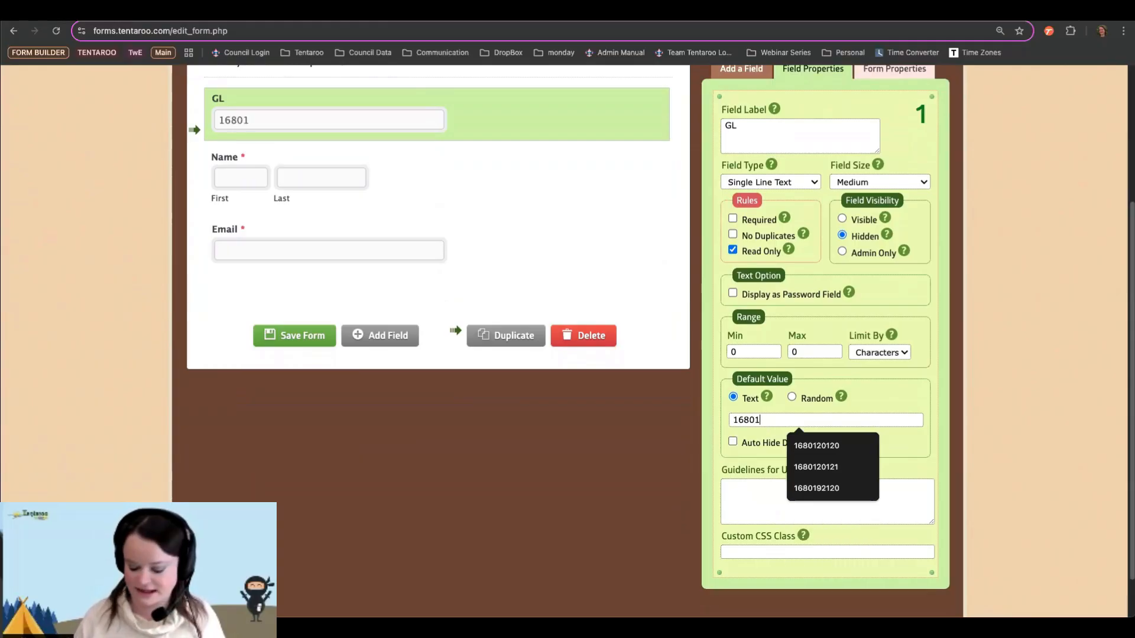
{"action": "type", "text": "20121"}
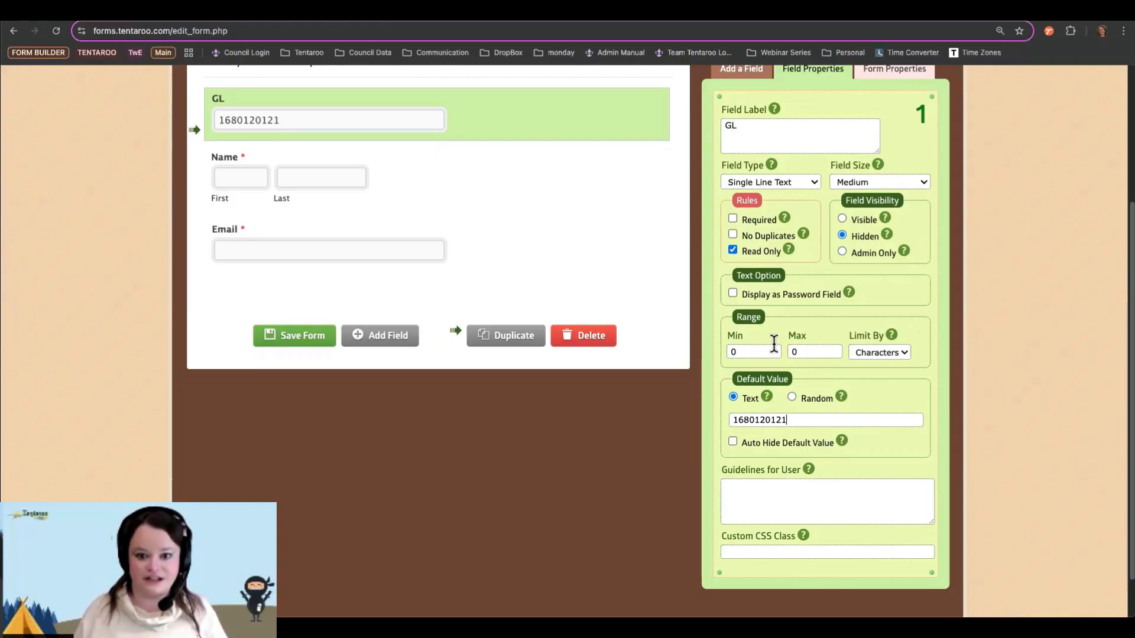
{"action": "scroll", "coordinate": [774, 342], "scroll_direction": "up", "scroll_amount": 2}
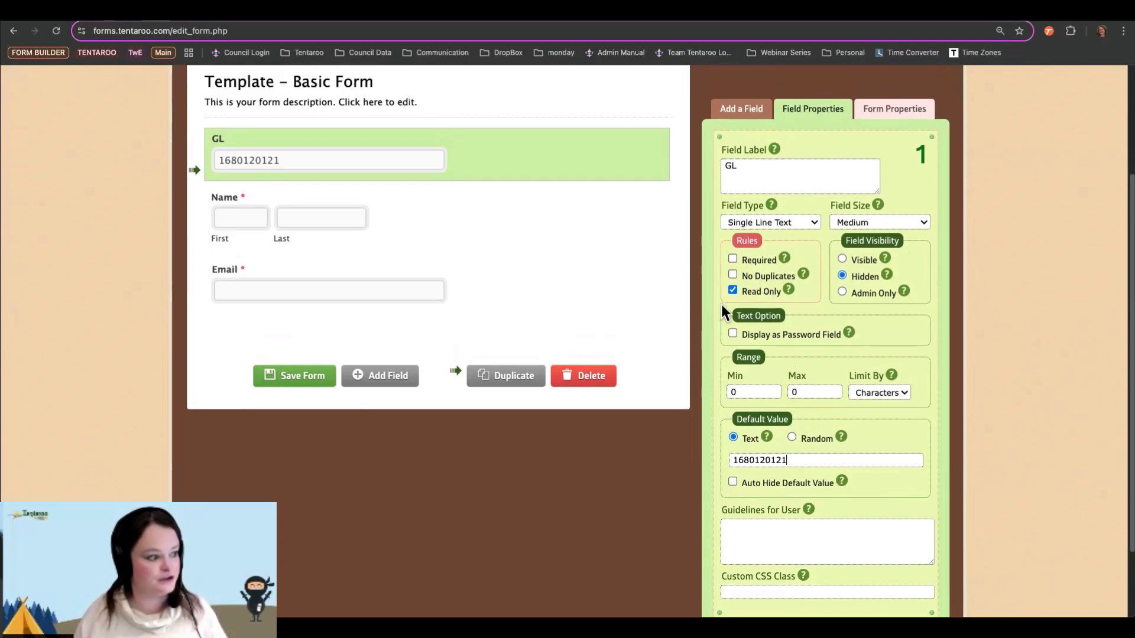
{"action": "left_click", "coordinate": [734, 290]}
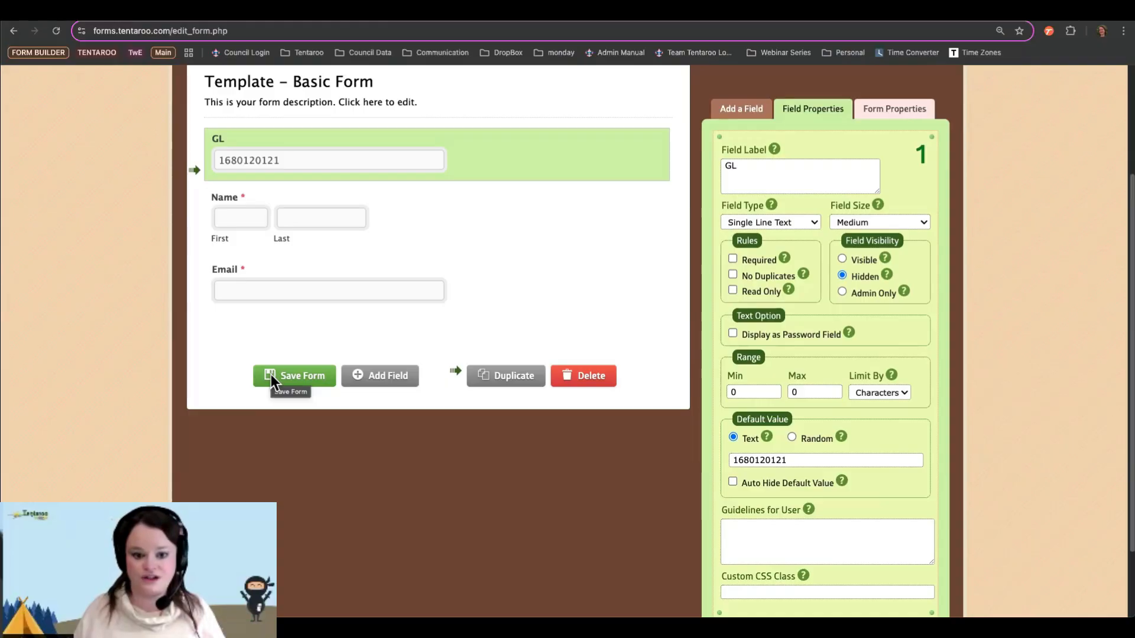
{"action": "left_click", "coordinate": [732, 290]}
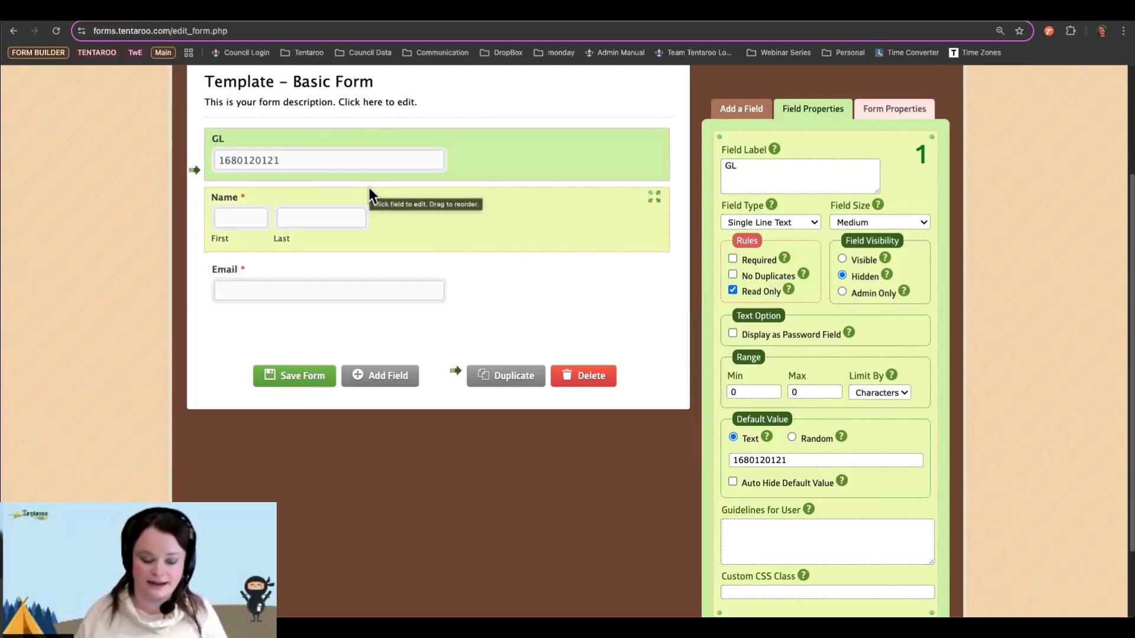
Step: Add a Single Line Text field and a Paragraph Text field below the Email field
{"action": "left_click", "coordinate": [737, 116]}
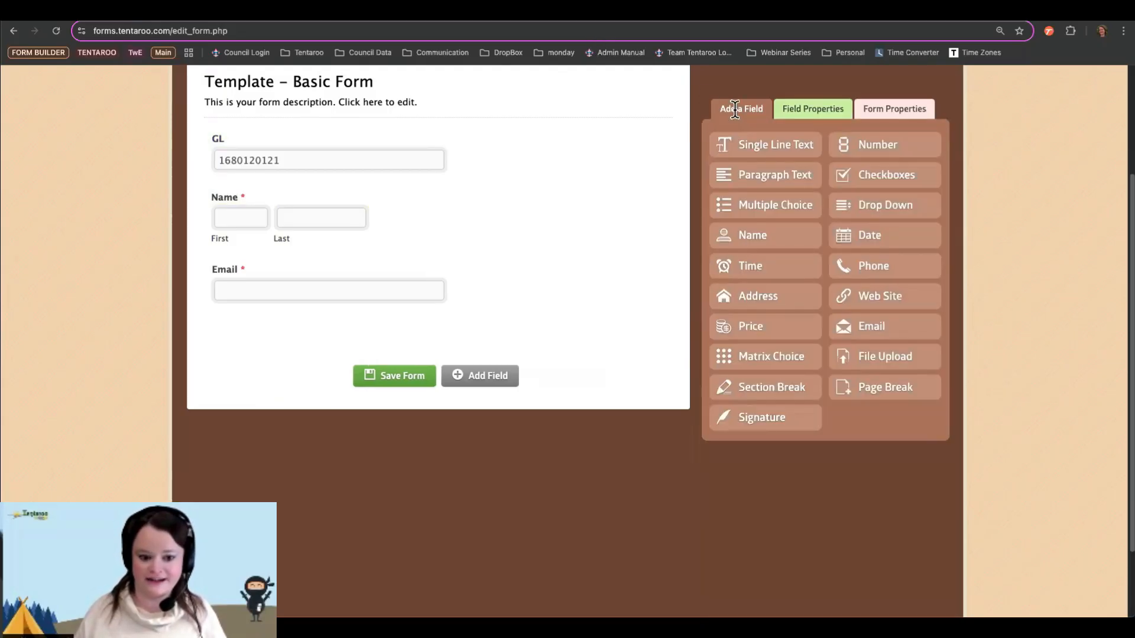
{"action": "left_click", "coordinate": [742, 146]}
{"action": "left_click", "coordinate": [757, 181]}
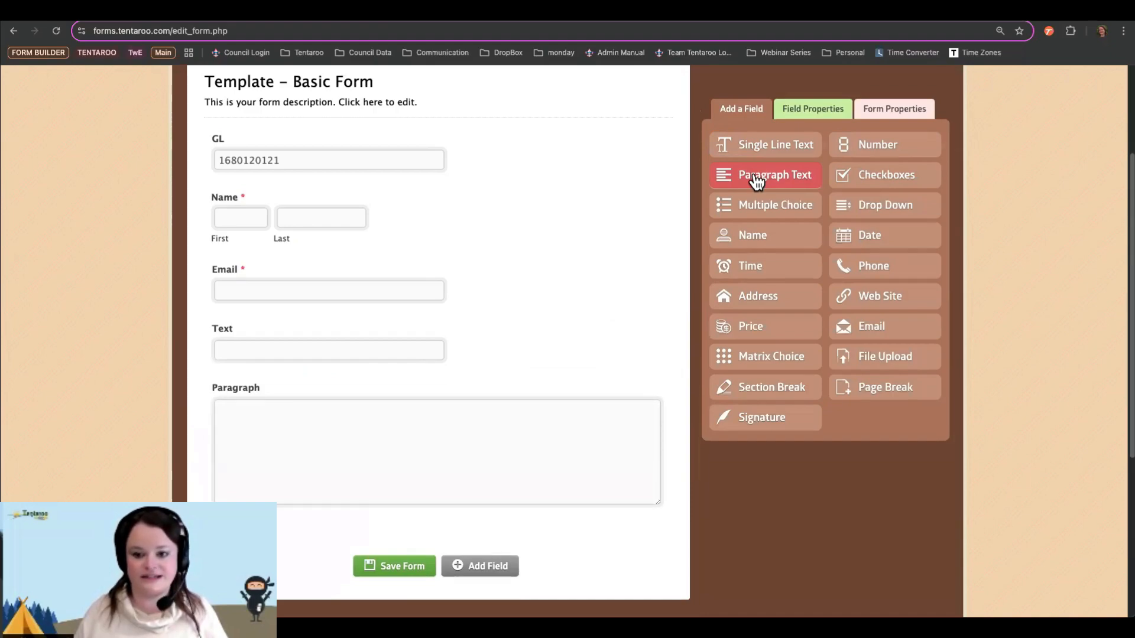
Step: Add Number, Checkboxes, Multiple Choice and Drop Down fields below the Paragraph field
{"action": "left_click", "coordinate": [866, 156]}
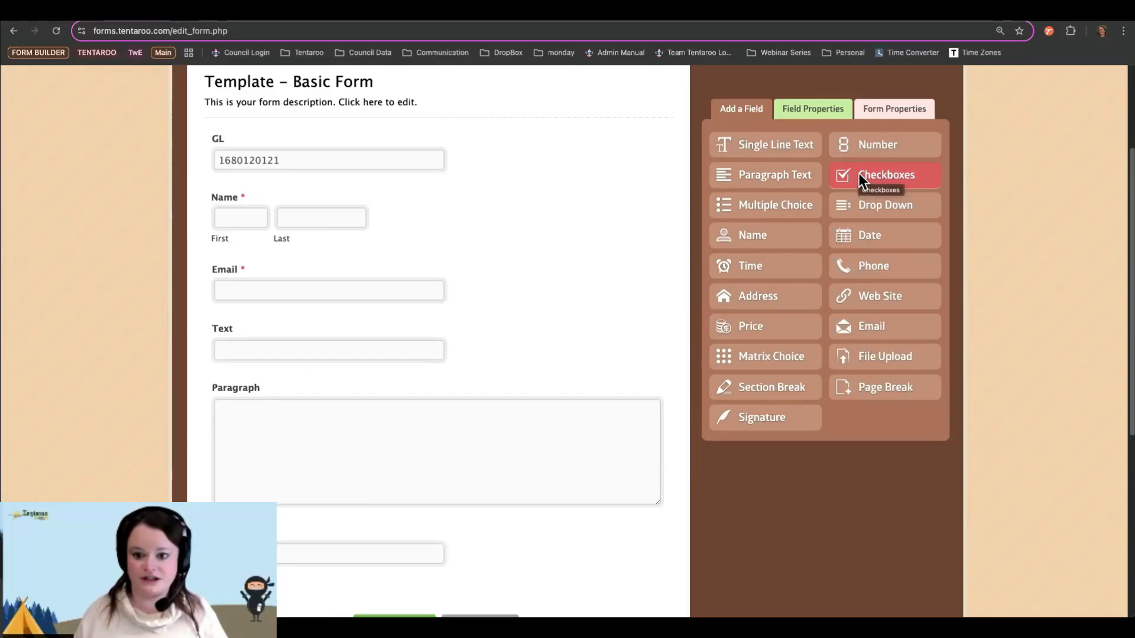
{"action": "left_click", "coordinate": [860, 176]}
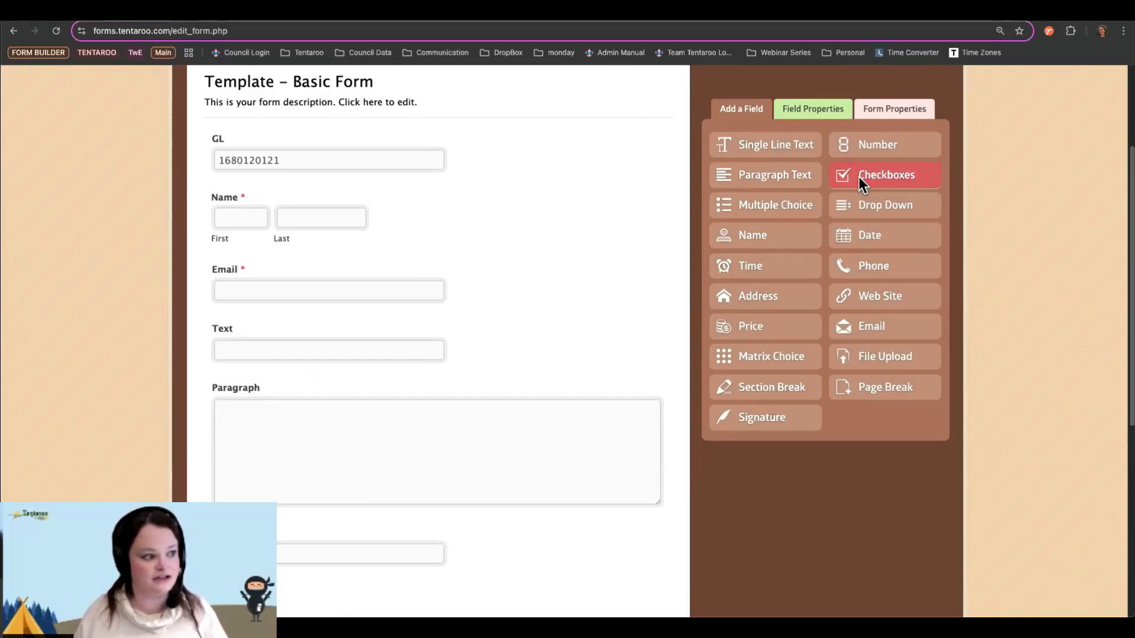
{"action": "left_click", "coordinate": [899, 207]}
{"action": "scroll", "coordinate": [573, 260], "scroll_direction": "down", "scroll_amount": 5}
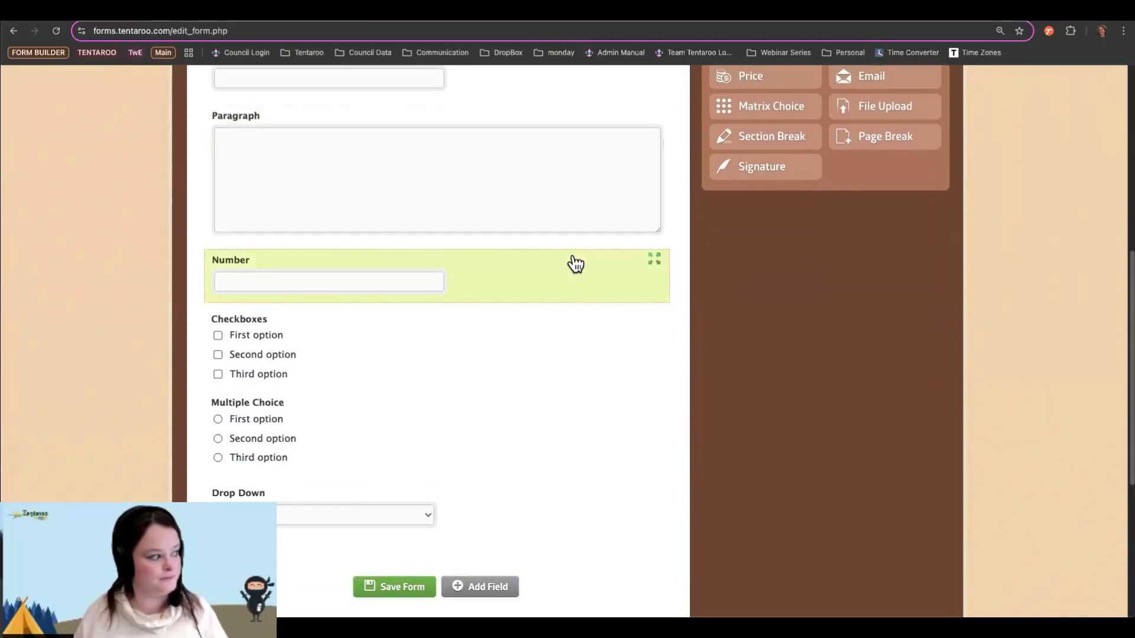
{"action": "scroll", "coordinate": [576, 264], "scroll_direction": "down", "scroll_amount": 1}
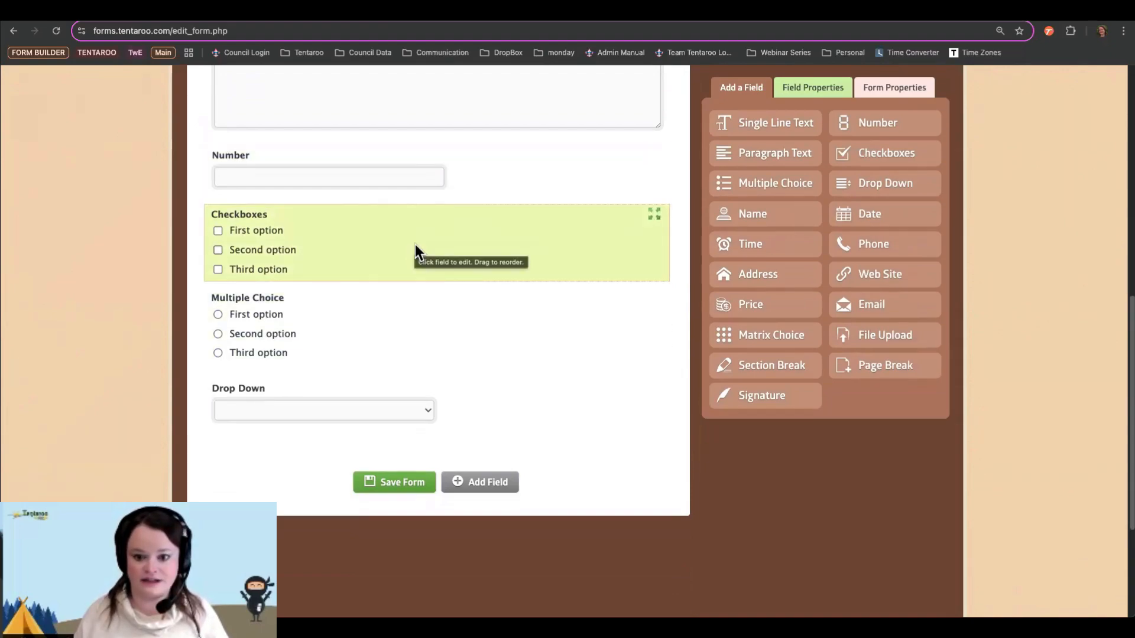
Step: Examine the properties of the Checkboxes, Multiple Choice and Drop Down fields, including the field types available for the Drop Down field
{"action": "left_click", "coordinate": [415, 244]}
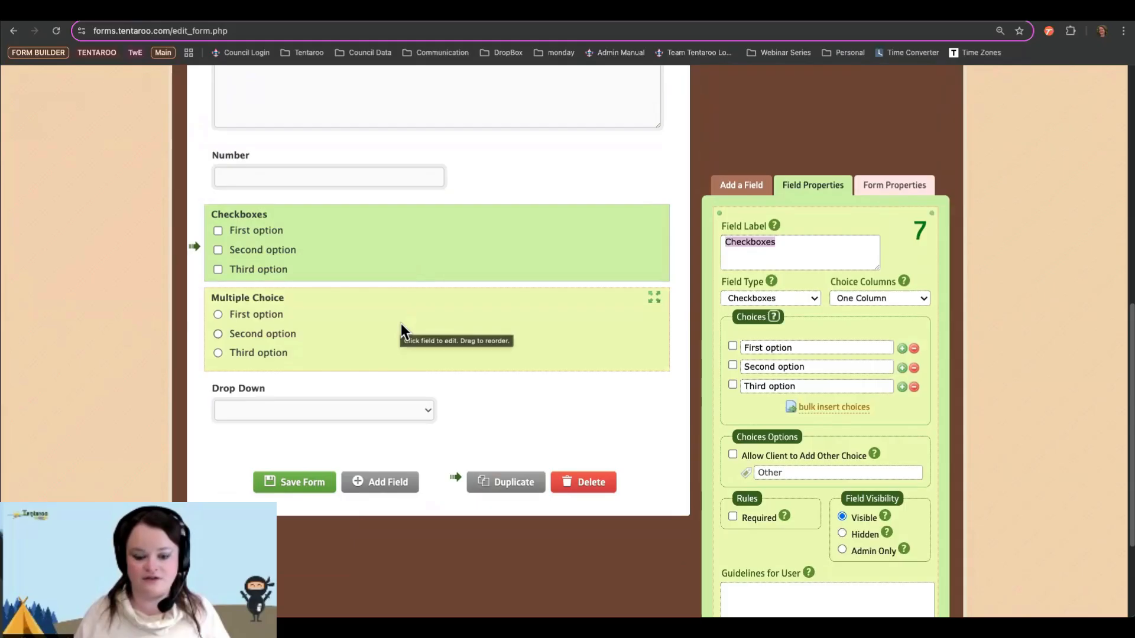
{"action": "left_click", "coordinate": [401, 325]}
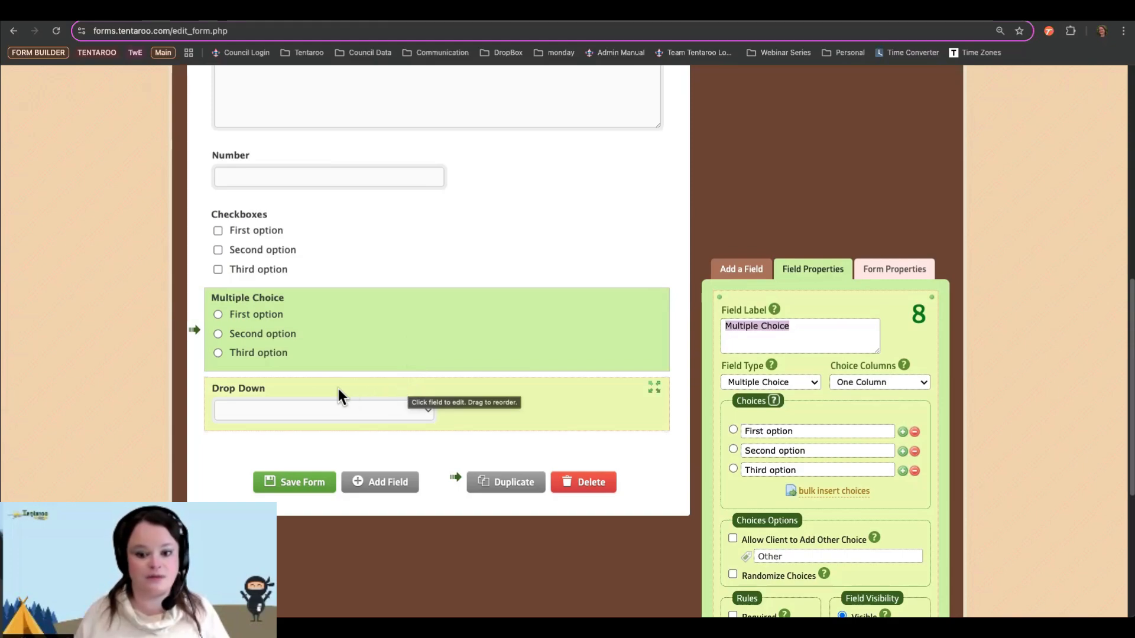
{"action": "left_click", "coordinate": [429, 406]}
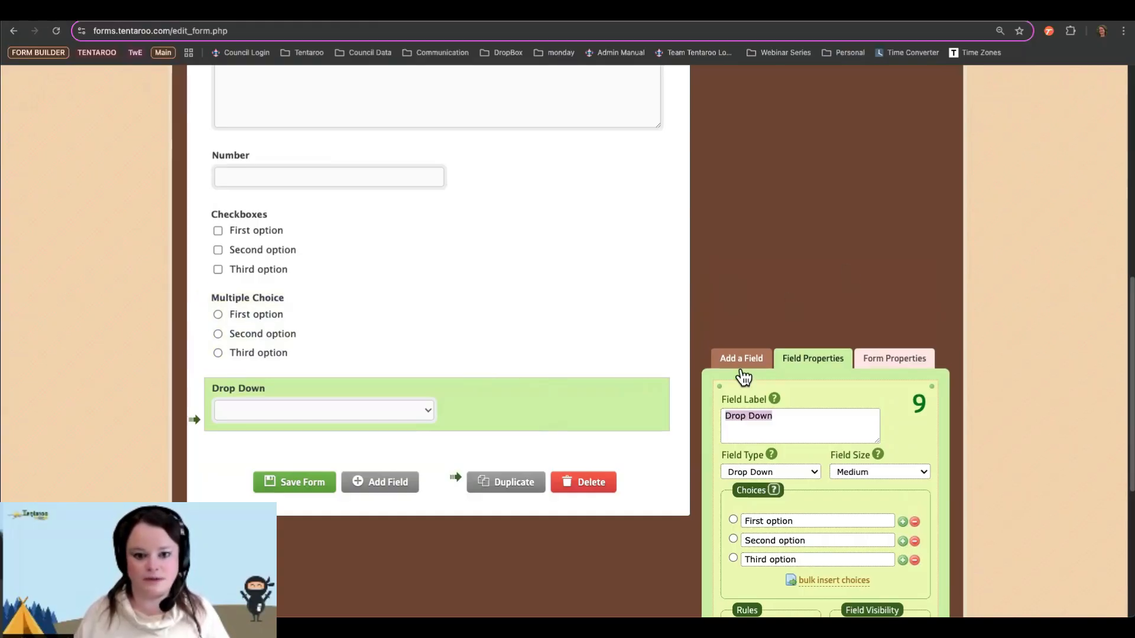
{"action": "left_click", "coordinate": [766, 474]}
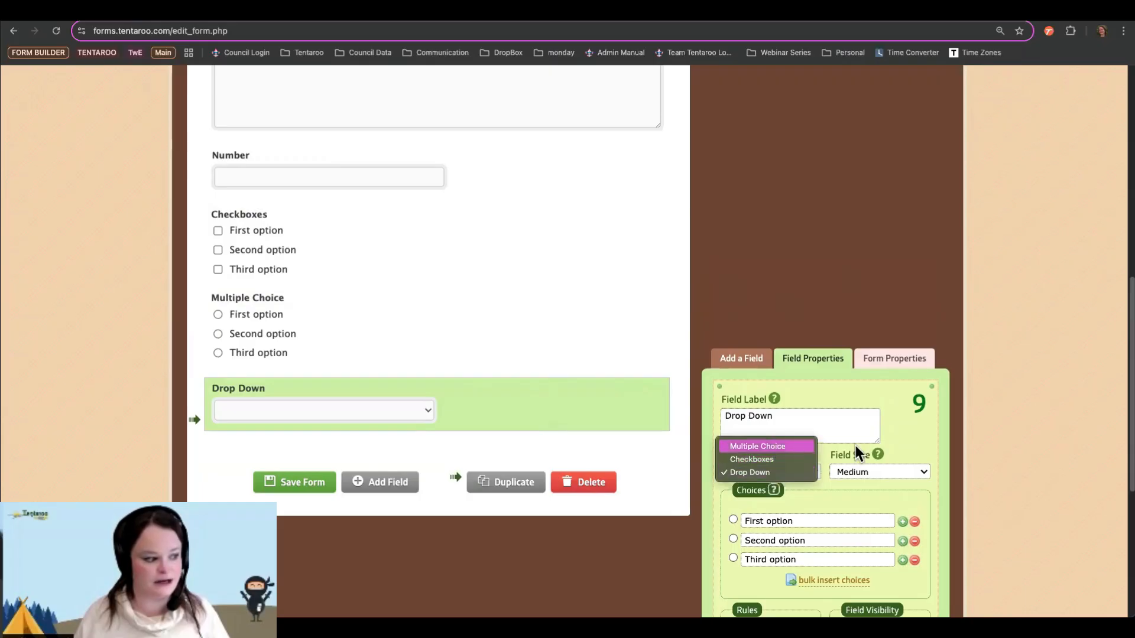
{"action": "left_click", "coordinate": [827, 455]}
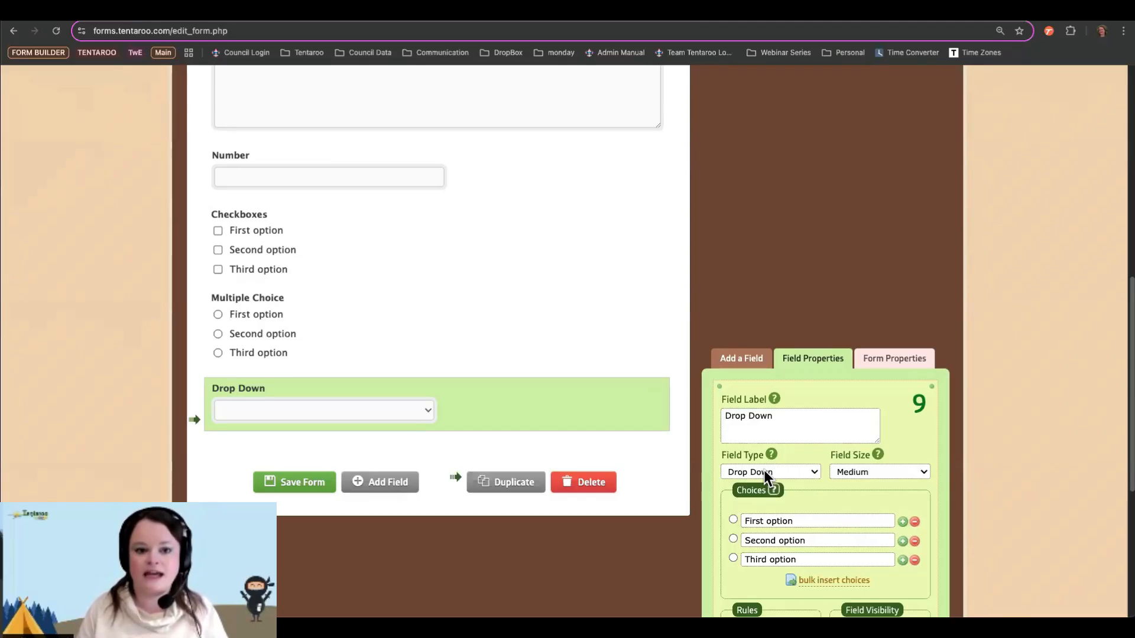
Step: Duplicate the Checkboxes field and change the copy's field type to Multiple Choice
{"action": "left_click", "coordinate": [301, 236]}
{"action": "left_click", "coordinate": [504, 488]}
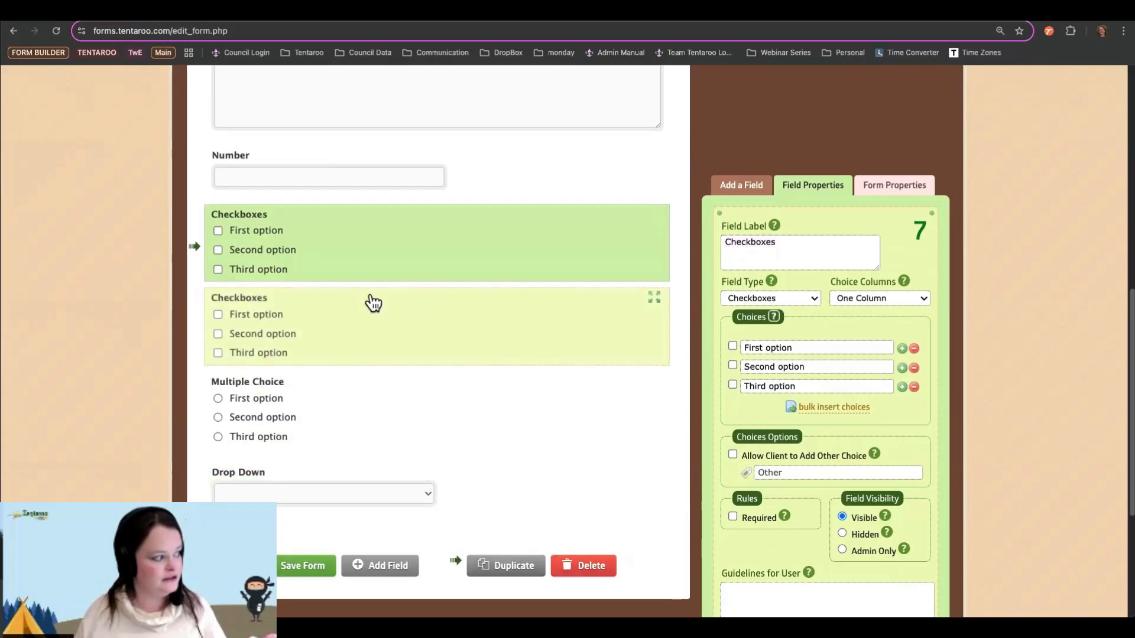
{"action": "left_click", "coordinate": [436, 341]}
{"action": "left_click", "coordinate": [748, 380]}
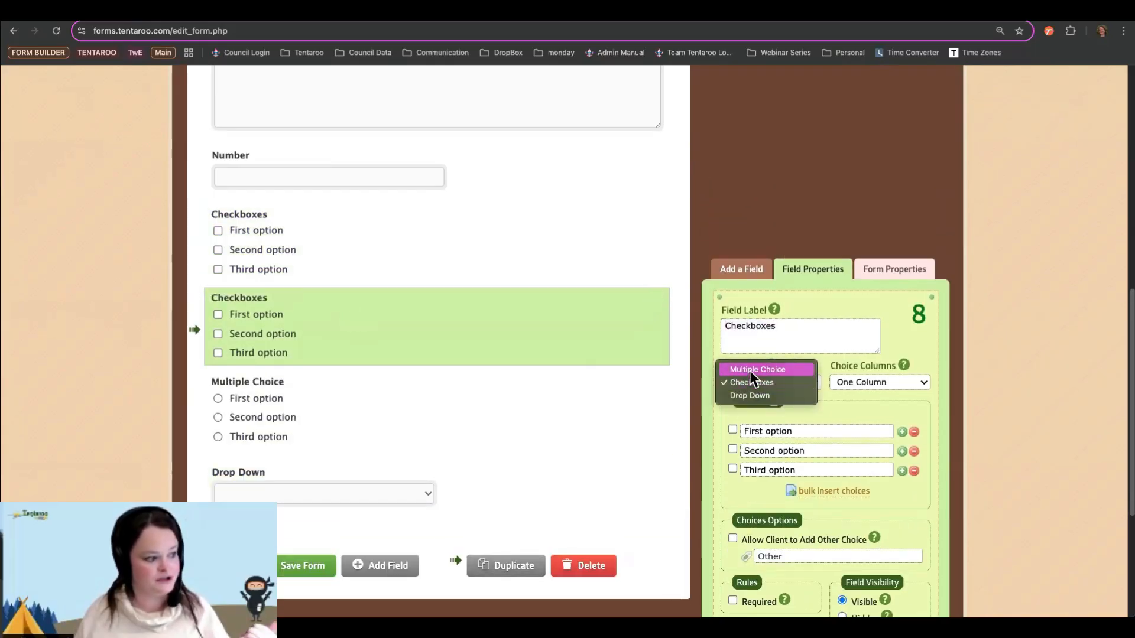
{"action": "left_click", "coordinate": [750, 371]}
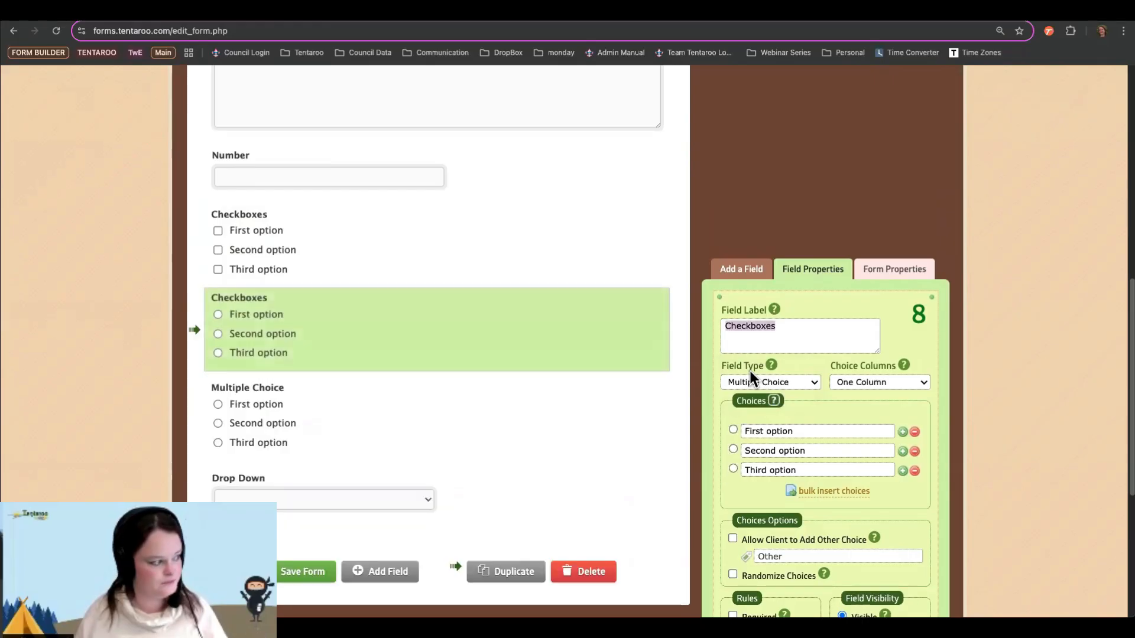
Step: Add Name, Phone, Address and Email fields below the Drop Down field
{"action": "left_click", "coordinate": [382, 208]}
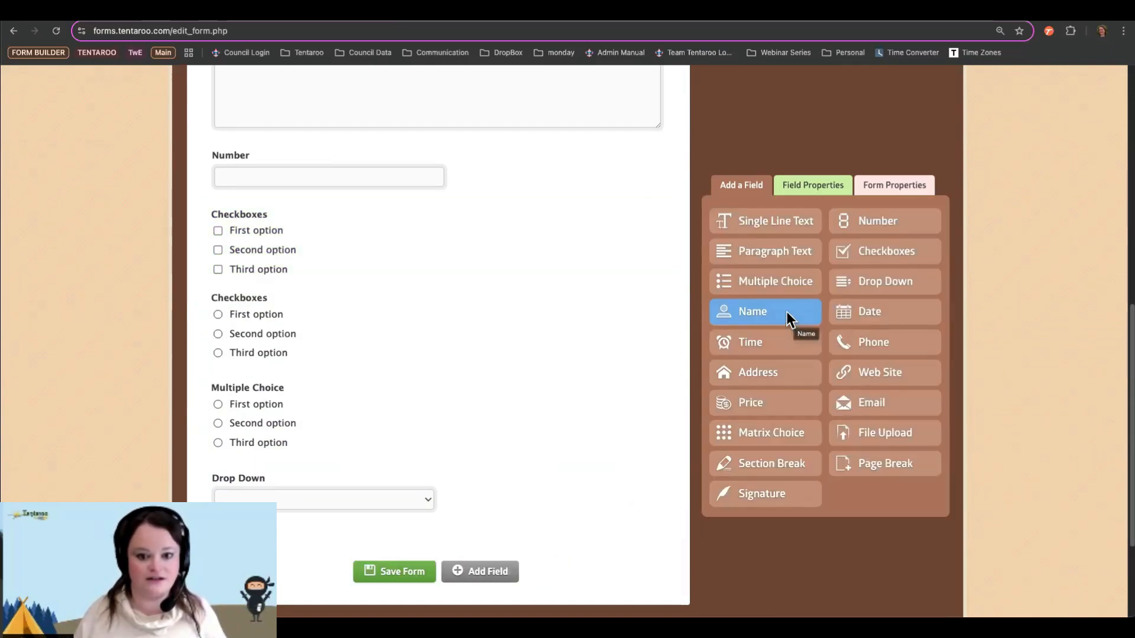
{"action": "left_click", "coordinate": [786, 311]}
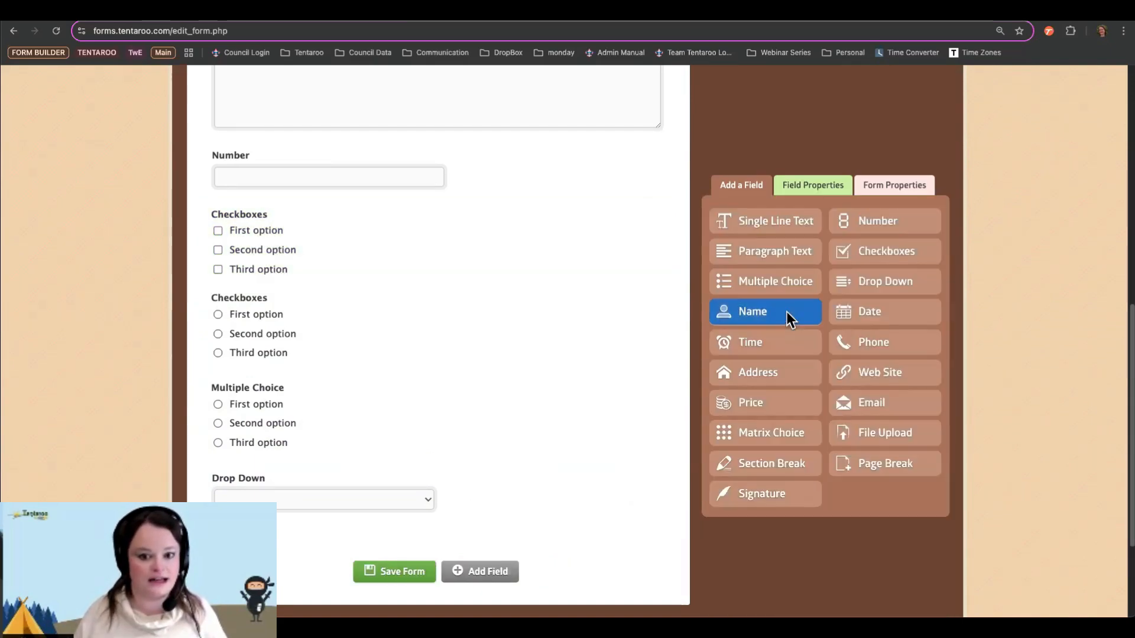
{"action": "left_click", "coordinate": [901, 350]}
{"action": "left_click", "coordinate": [767, 380]}
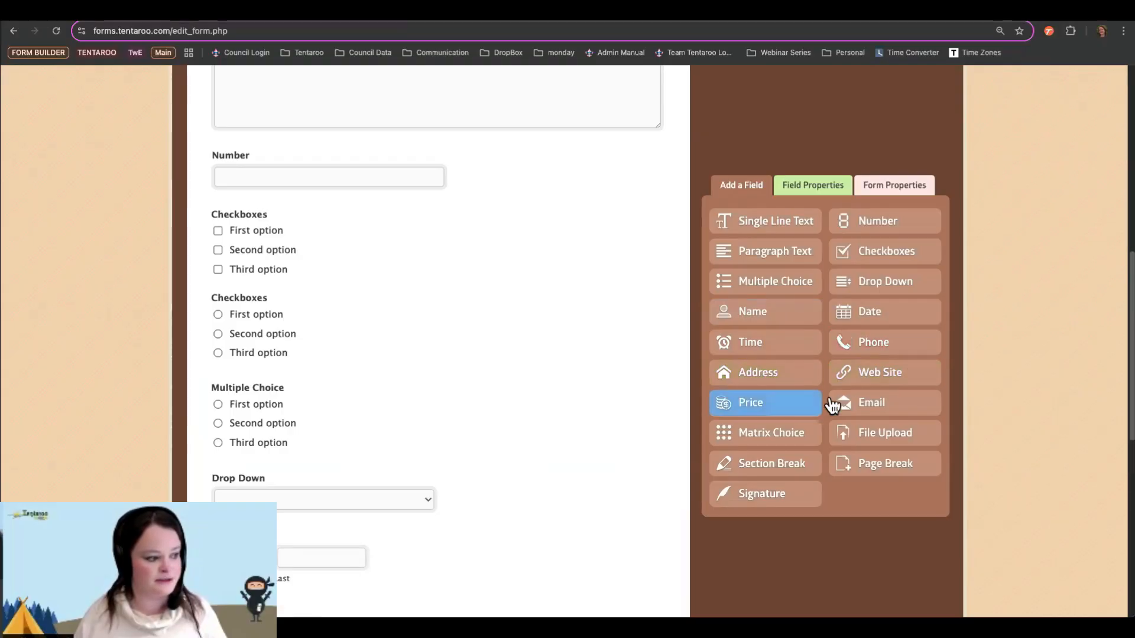
{"action": "left_click", "coordinate": [868, 409]}
{"action": "scroll", "coordinate": [633, 402], "scroll_direction": "down", "scroll_amount": 3}
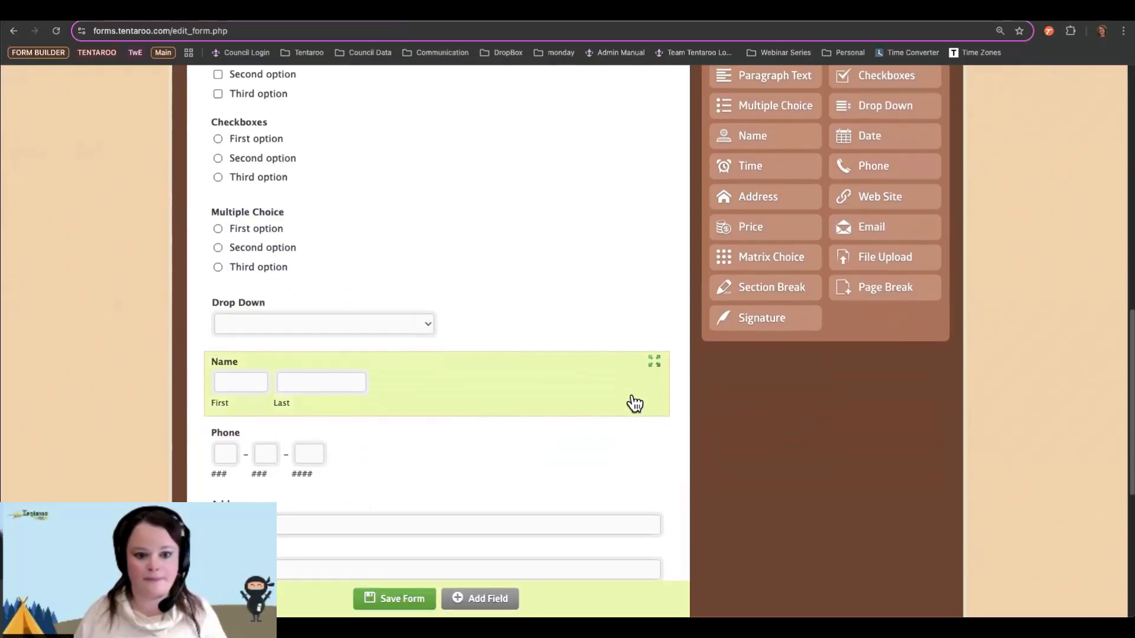
{"action": "scroll", "coordinate": [636, 404], "scroll_direction": "down", "scroll_amount": 3}
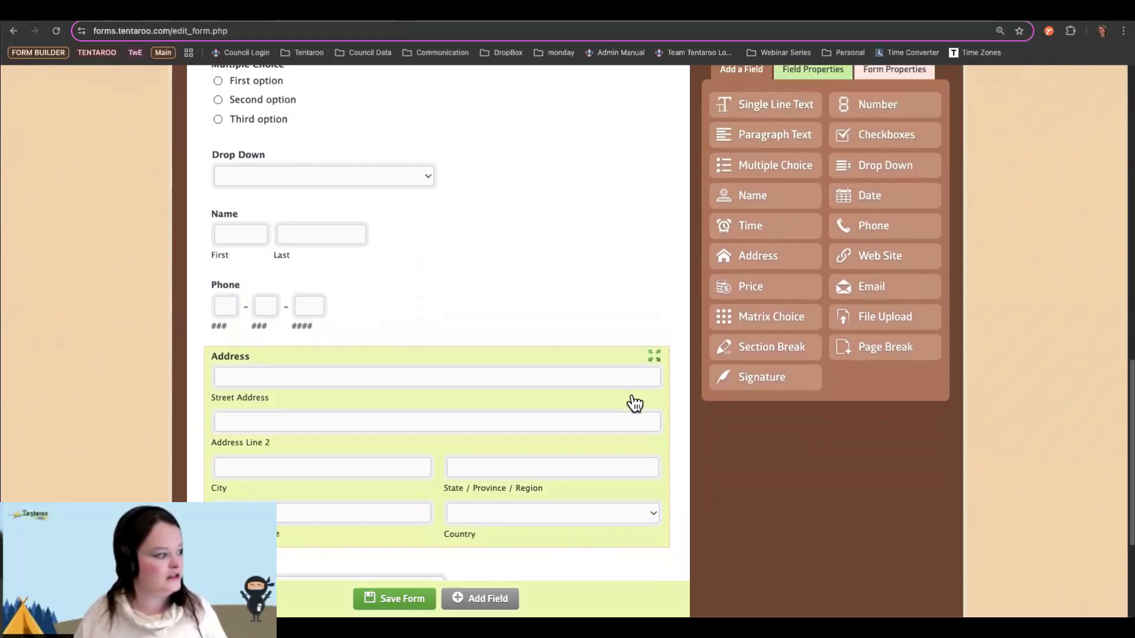
{"action": "scroll", "coordinate": [636, 404], "scroll_direction": "down", "scroll_amount": 4}
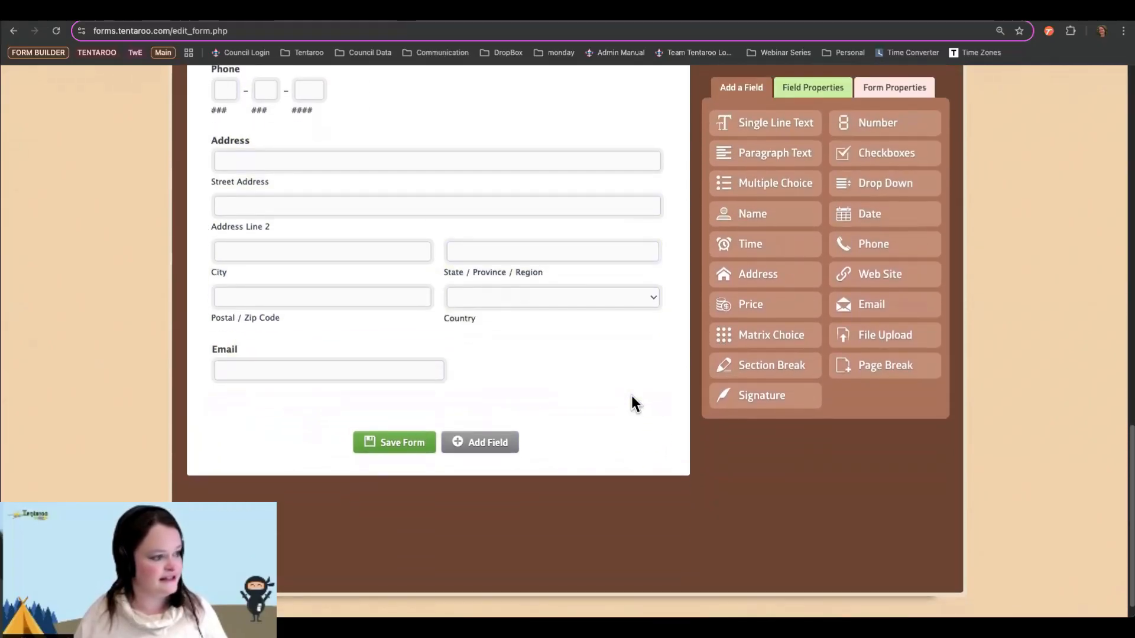
Step: Add Date, Time, Price and Web Site fields at the end of the form
{"action": "left_click", "coordinate": [869, 216]}
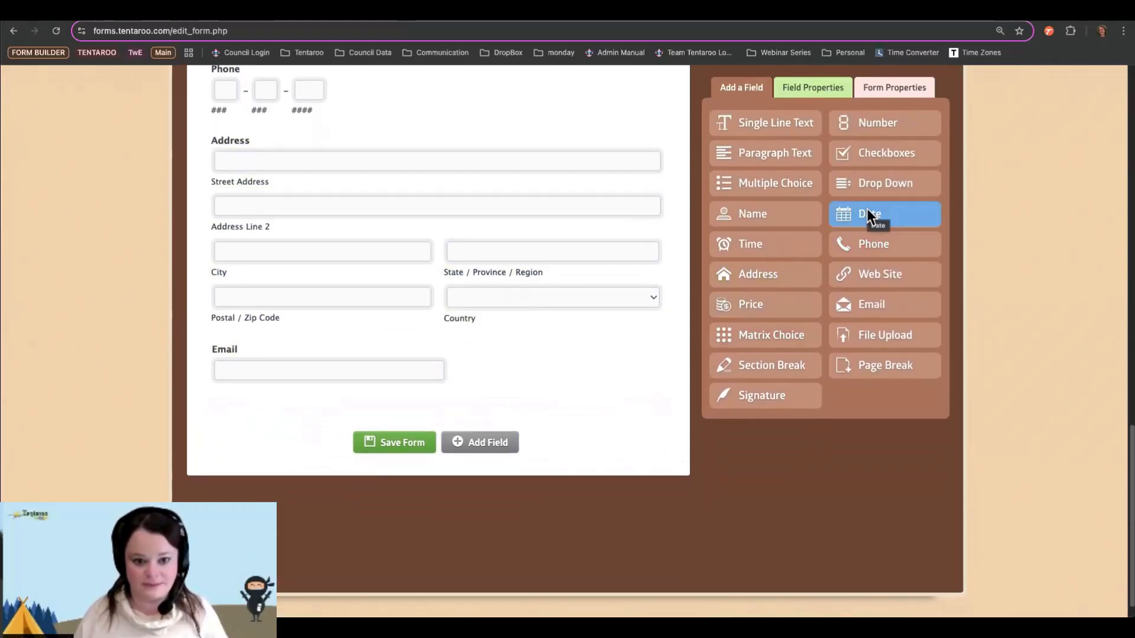
{"action": "left_click", "coordinate": [793, 244]}
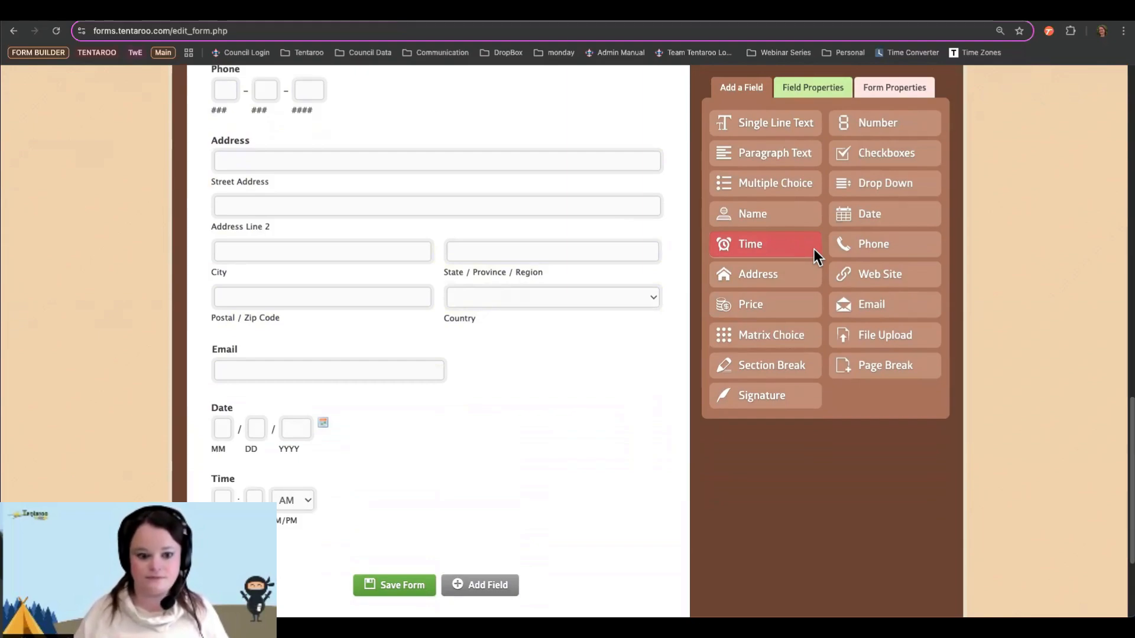
{"action": "left_click", "coordinate": [771, 307]}
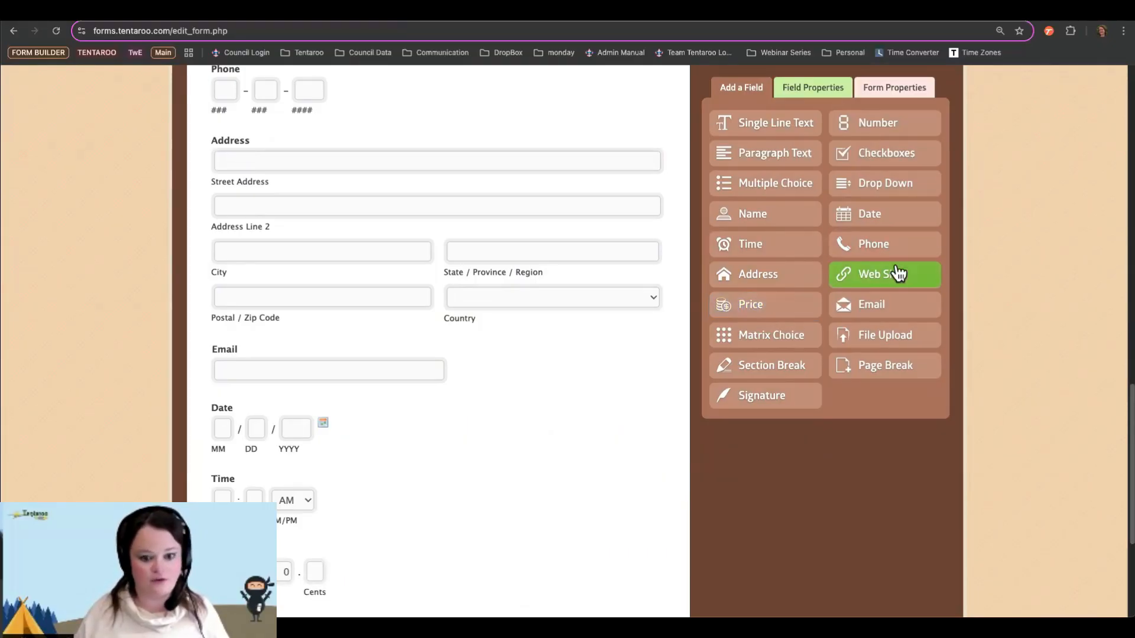
{"action": "scroll", "coordinate": [655, 303], "scroll_direction": "down", "scroll_amount": 5}
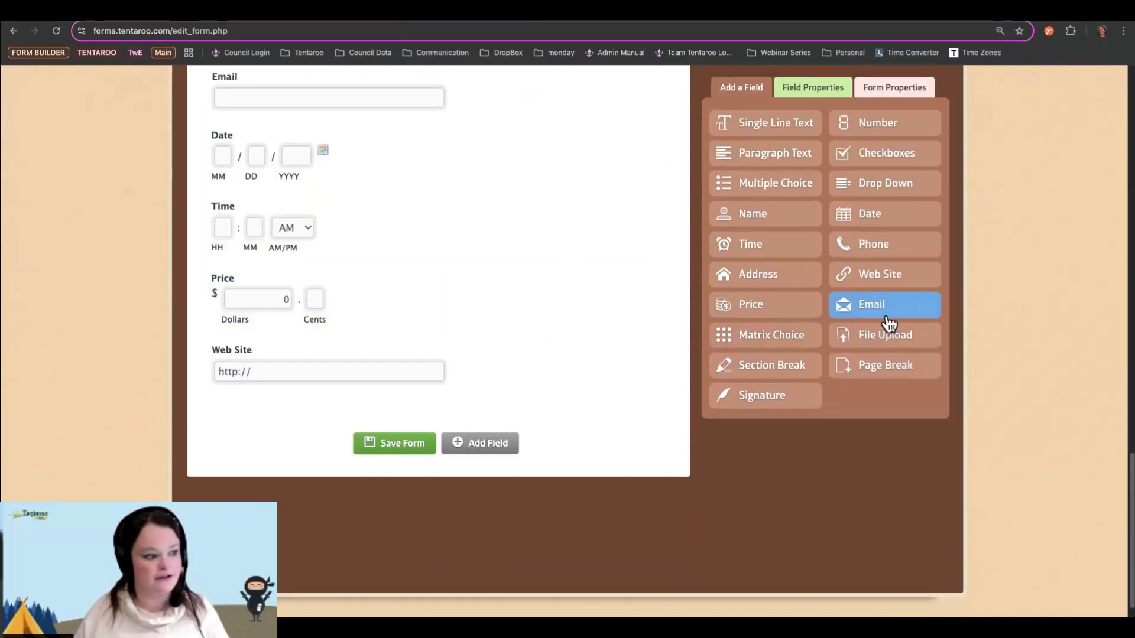
Step: Add File Upload, Matrix Choice and Section Break elements below the Web Site field
{"action": "left_click", "coordinate": [882, 332]}
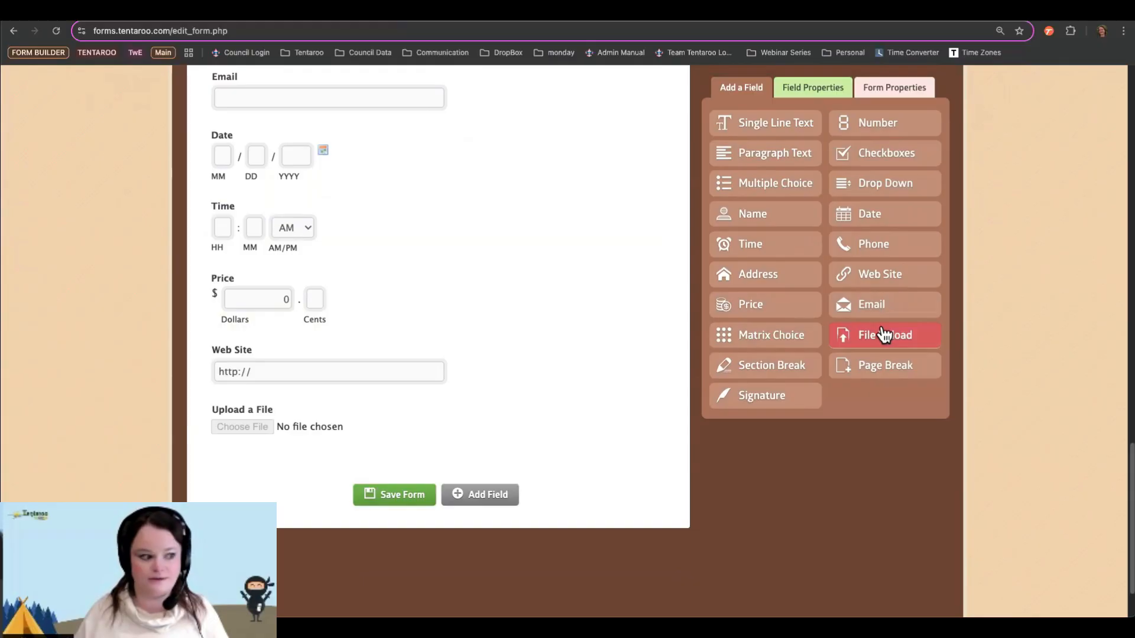
{"action": "left_click", "coordinate": [779, 335]}
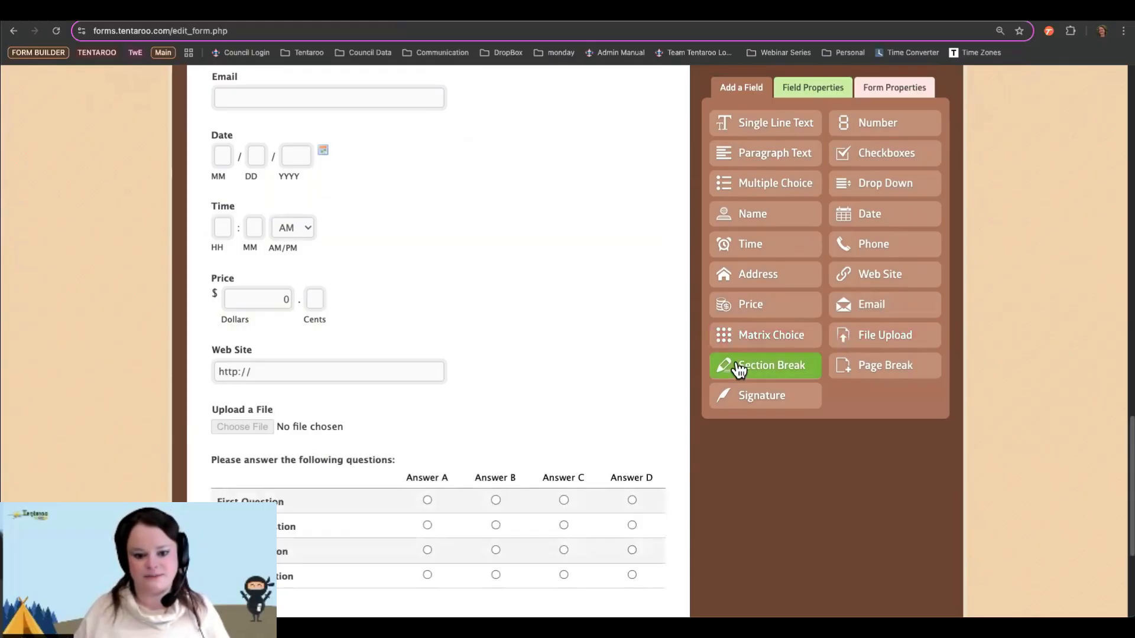
{"action": "scroll", "coordinate": [737, 363], "scroll_direction": "down", "scroll_amount": 3}
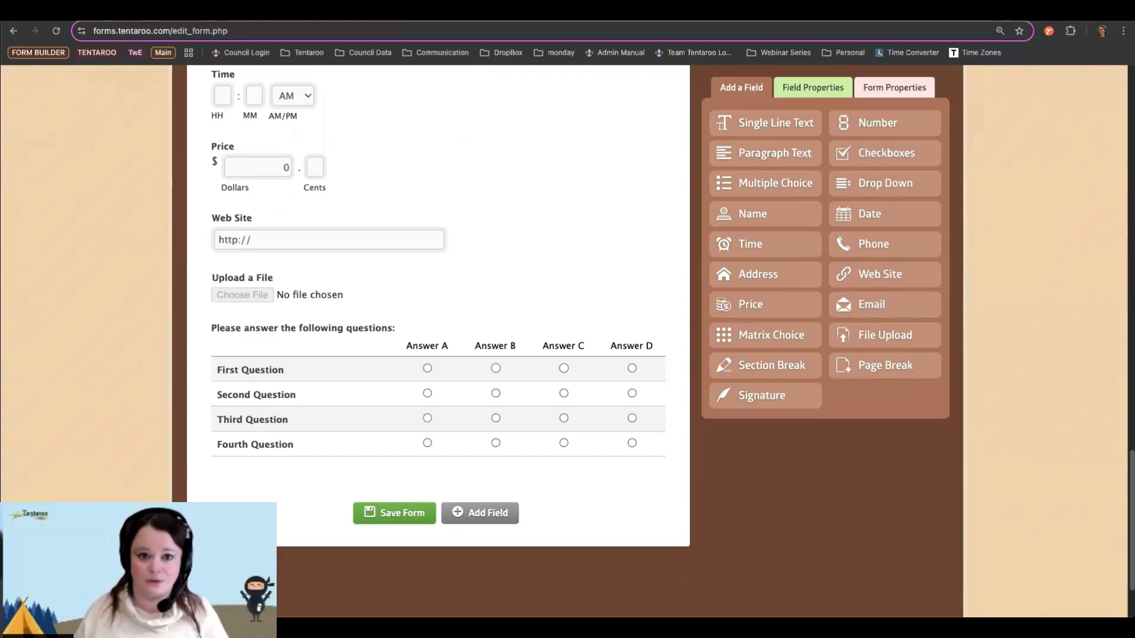
{"action": "left_click", "coordinate": [782, 364]}
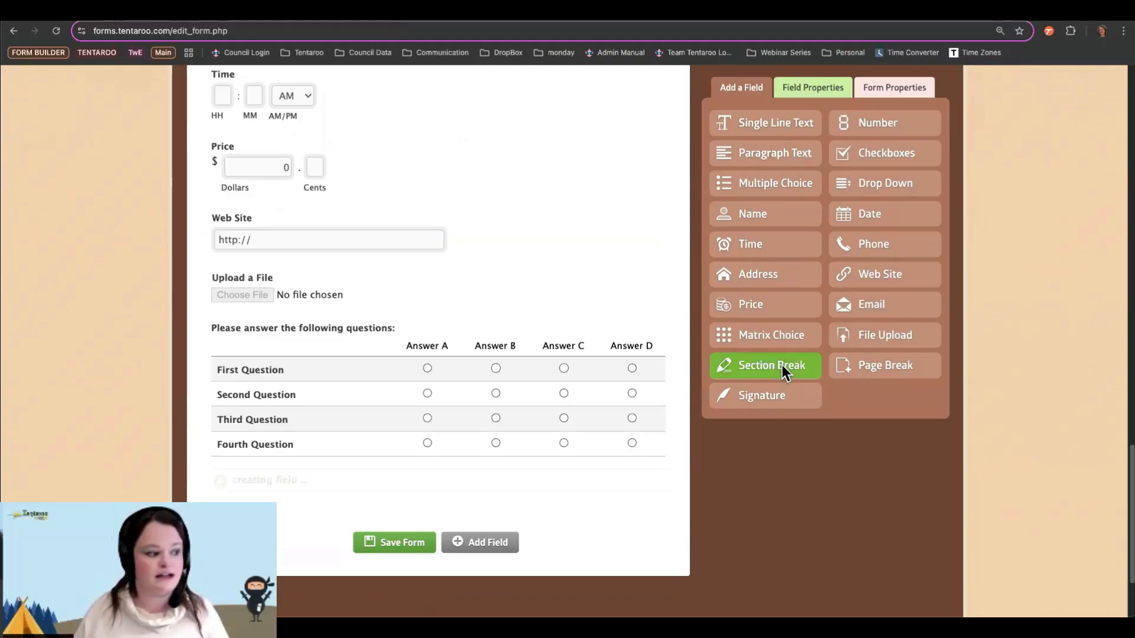
{"action": "scroll", "coordinate": [781, 364], "scroll_direction": "down", "scroll_amount": 2}
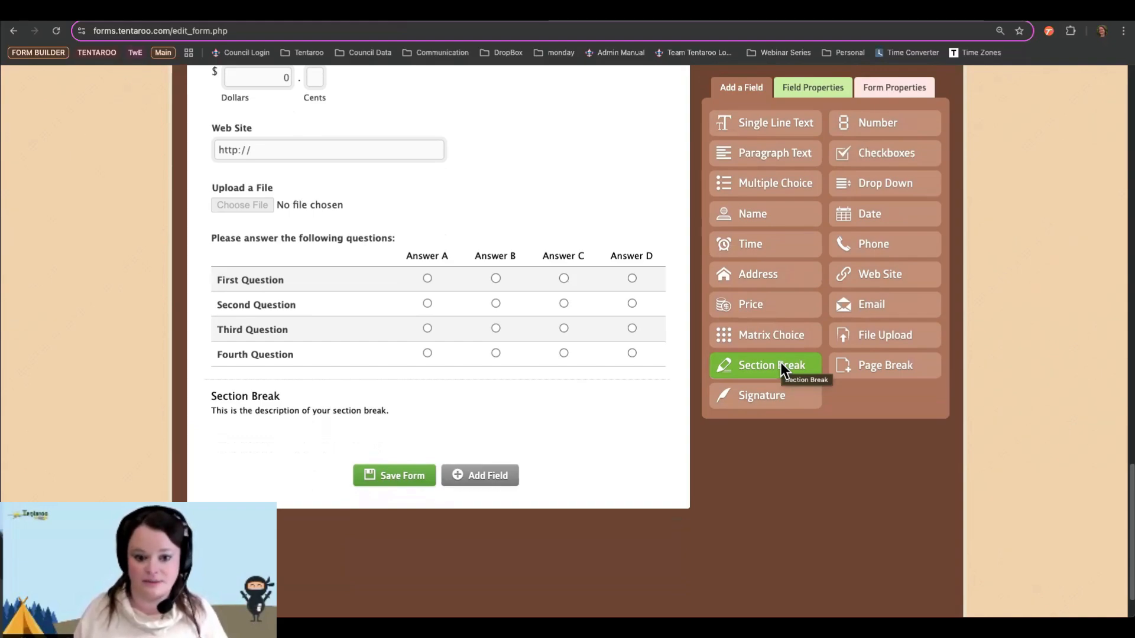
Step: Add a Page Break at the end of the form and place a Section Break and a Signature field on page two
{"action": "left_click", "coordinate": [918, 365]}
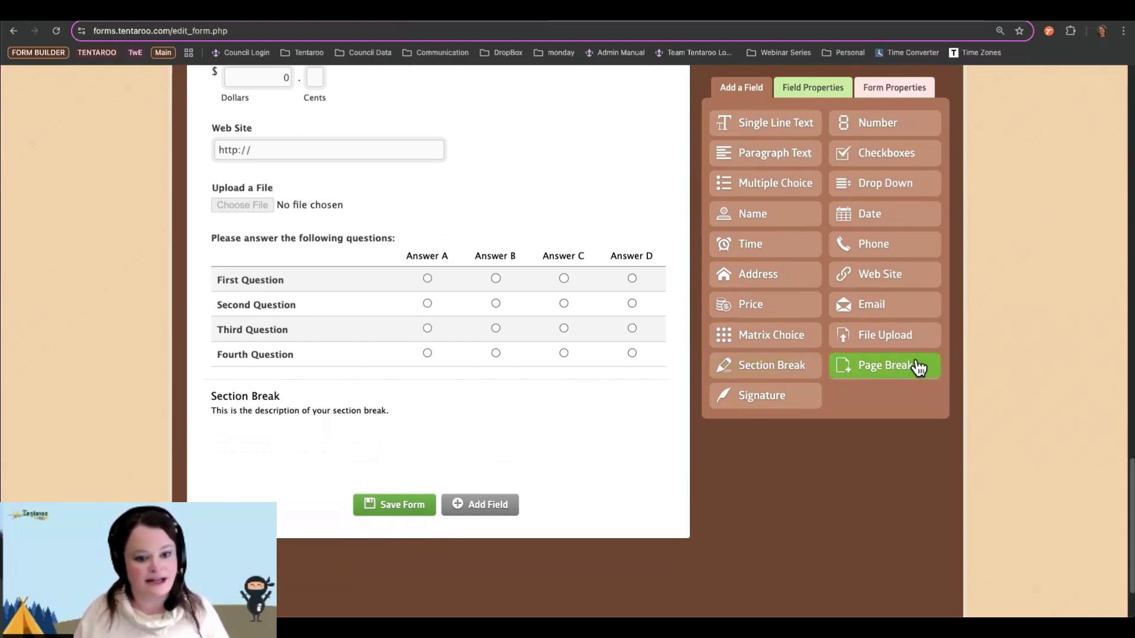
{"action": "scroll", "coordinate": [919, 367], "scroll_direction": "down", "scroll_amount": 3}
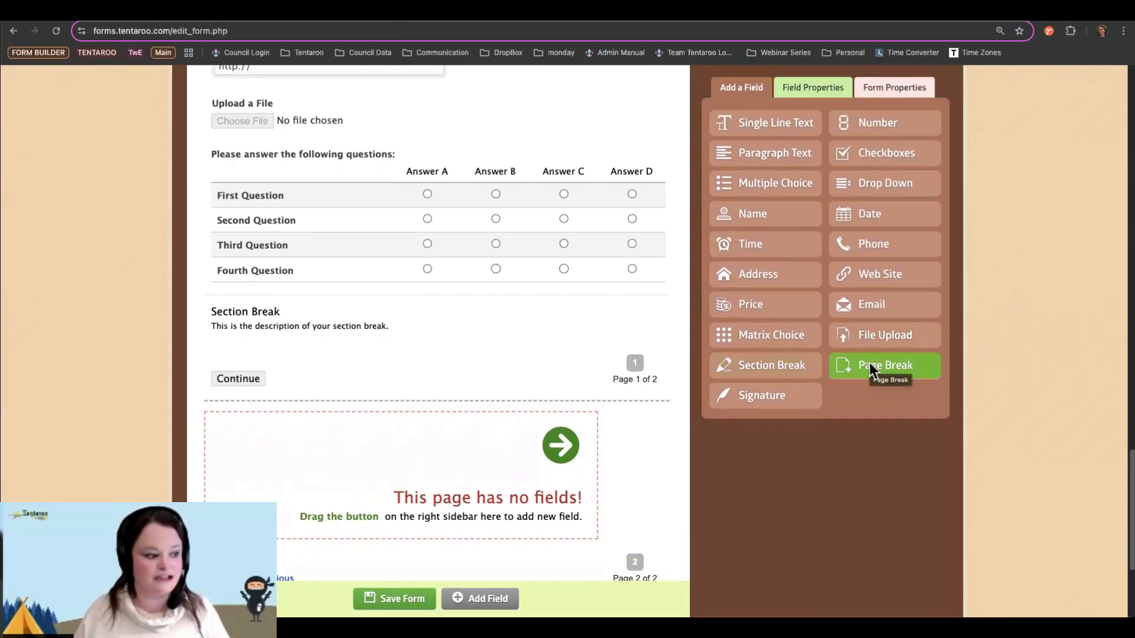
{"action": "left_click_drag", "start_coordinate": [785, 363], "coordinate": [324, 444]}
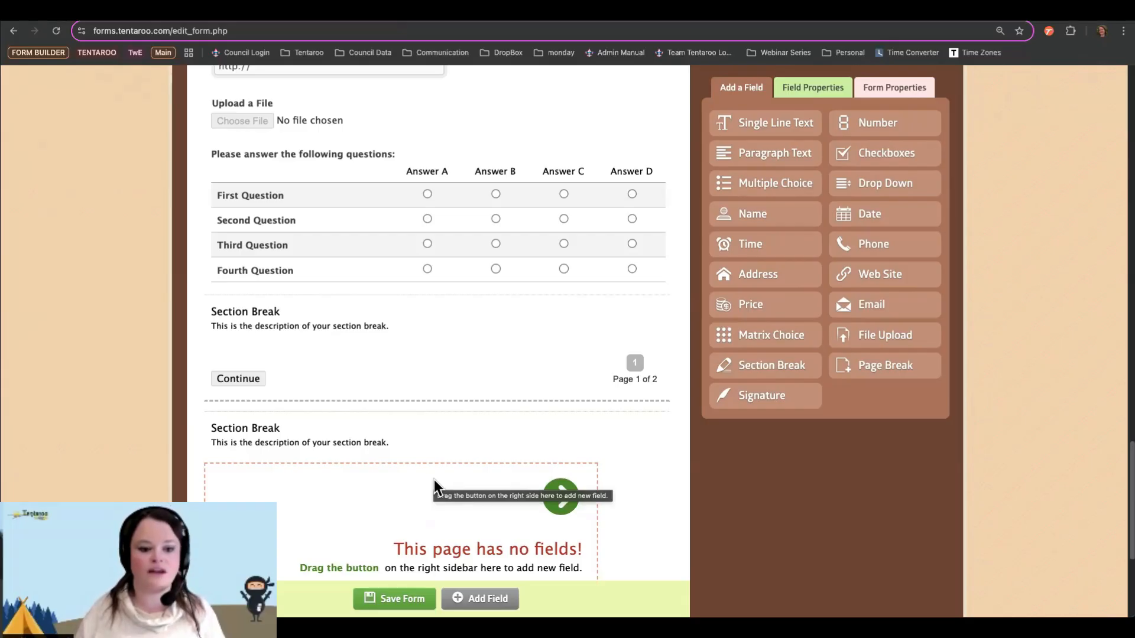
{"action": "left_click", "coordinate": [761, 404]}
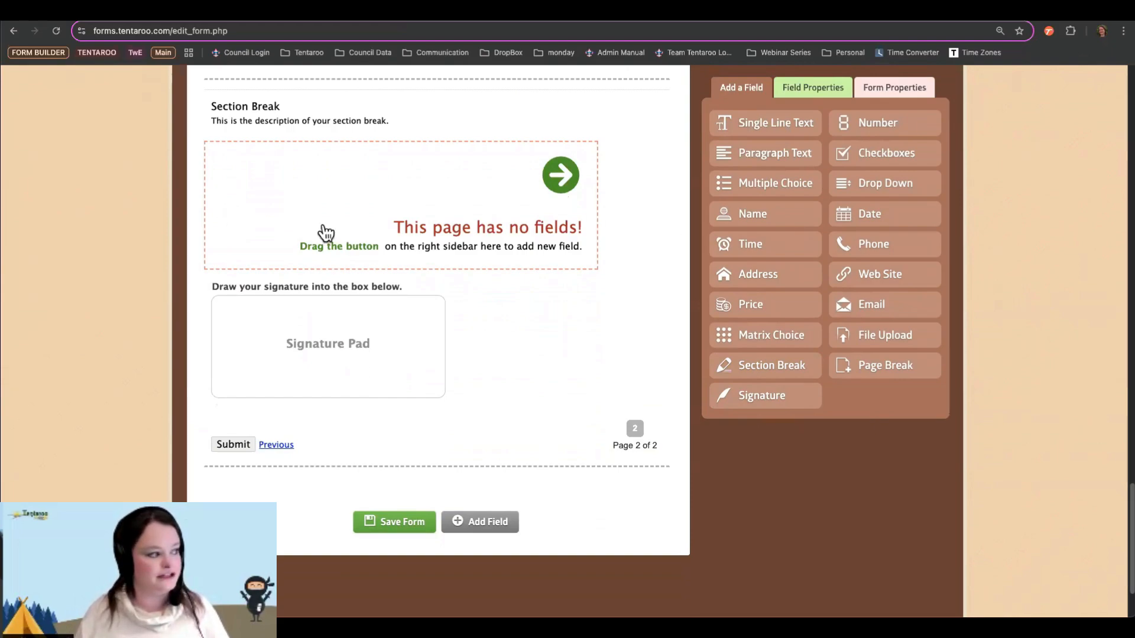
Step: Move the Matrix Choice field from page one to page two, directly below that page's Section Break
{"action": "scroll", "coordinate": [324, 233], "scroll_direction": "up", "scroll_amount": 1}
{"action": "scroll", "coordinate": [326, 233], "scroll_direction": "up", "scroll_amount": 1}
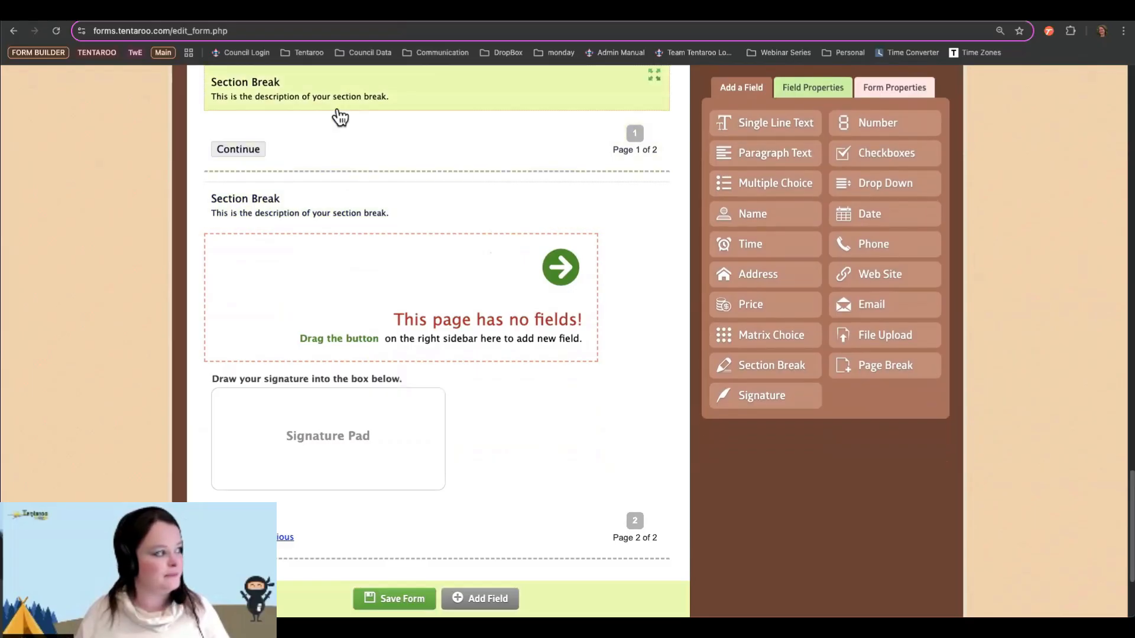
{"action": "scroll", "coordinate": [340, 104], "scroll_direction": "up", "scroll_amount": 5}
{"action": "left_click_drag", "start_coordinate": [319, 279], "coordinate": [335, 319]}
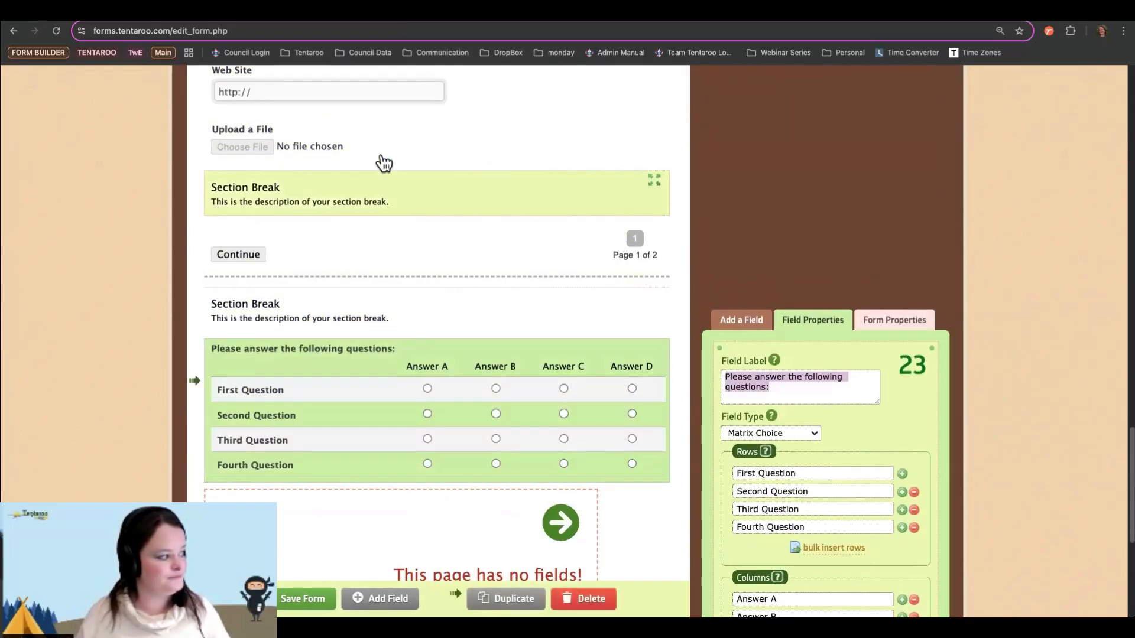
Step: Move the Section Break at the end of page one farther up among that page's fields
{"action": "left_click_drag", "start_coordinate": [385, 218], "coordinate": [385, 350]}
{"action": "scroll", "coordinate": [384, 123], "scroll_direction": "up", "scroll_amount": 5}
{"action": "scroll", "coordinate": [384, 350], "scroll_direction": "up", "scroll_amount": 3}
{"action": "scroll", "coordinate": [408, 337], "scroll_direction": "down", "scroll_amount": 9}
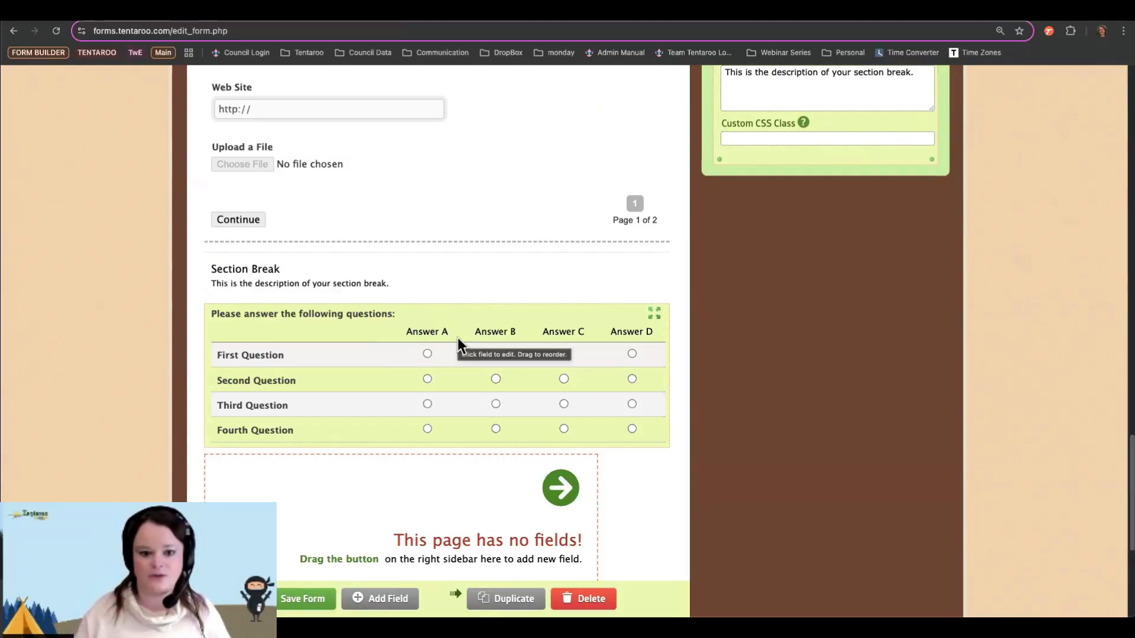
{"action": "scroll", "coordinate": [458, 345], "scroll_direction": "up", "scroll_amount": 2}
{"action": "scroll", "coordinate": [461, 347], "scroll_direction": "up", "scroll_amount": 20}
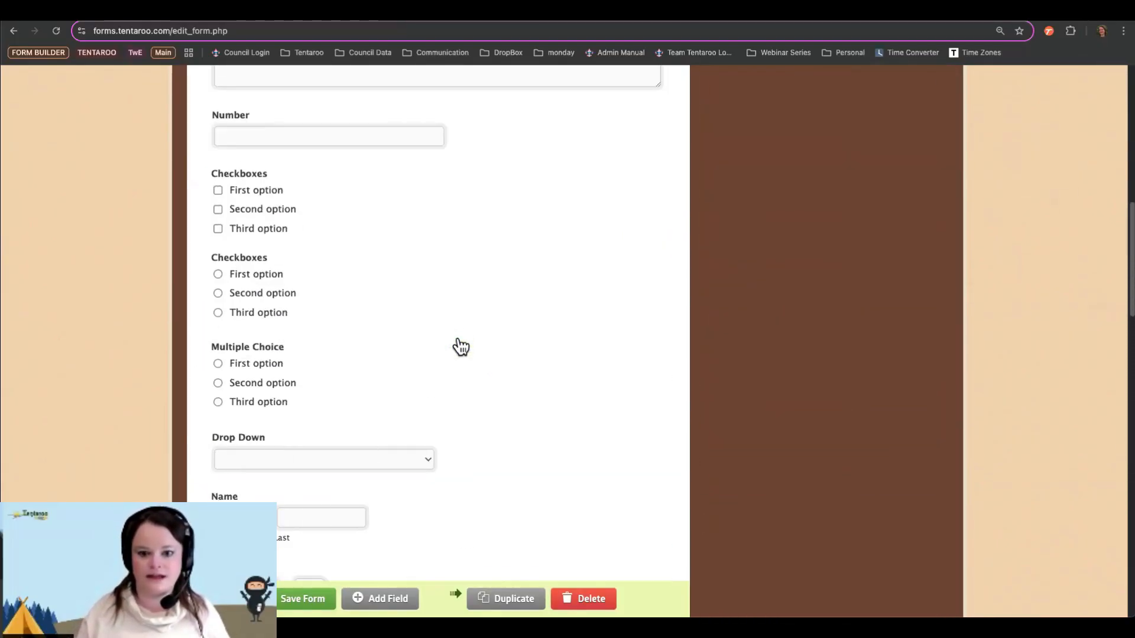
Step: Set the Text field's visibility to Hidden and move the field up between Name and Email
{"action": "scroll", "coordinate": [461, 347], "scroll_direction": "up", "scroll_amount": 4}
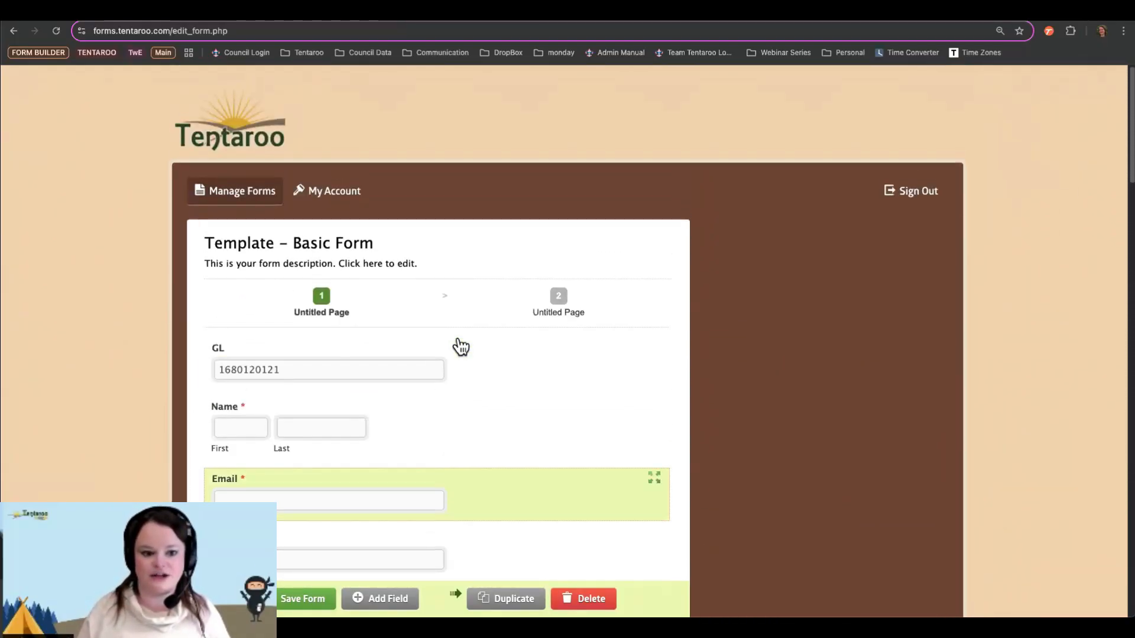
{"action": "scroll", "coordinate": [503, 350], "scroll_direction": "down", "scroll_amount": 5}
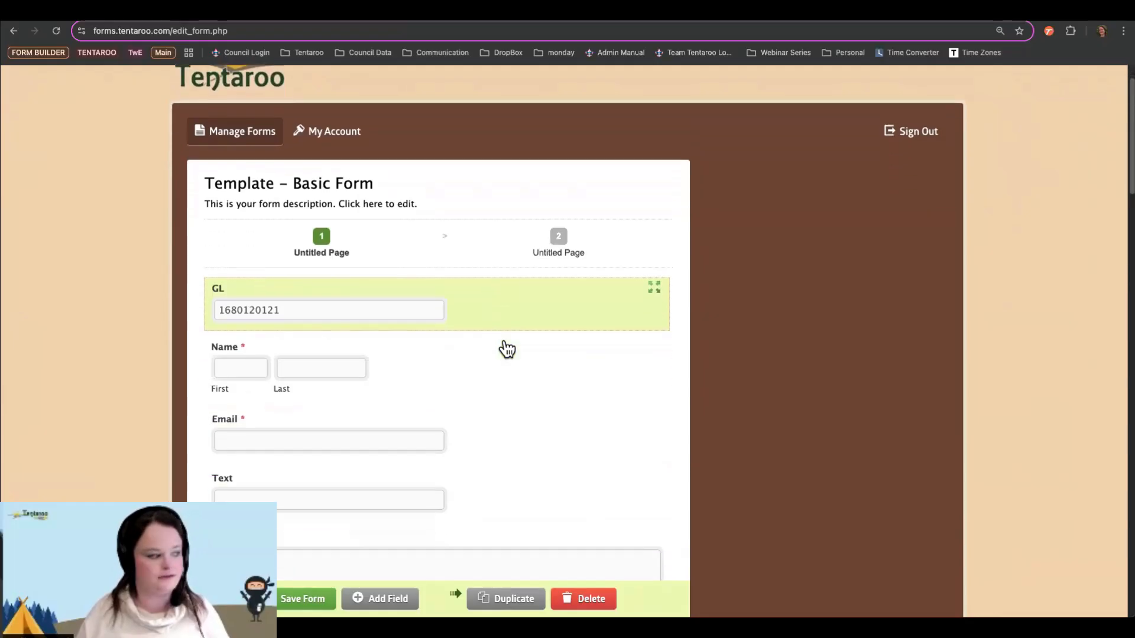
{"action": "scroll", "coordinate": [504, 355], "scroll_direction": "down", "scroll_amount": 2}
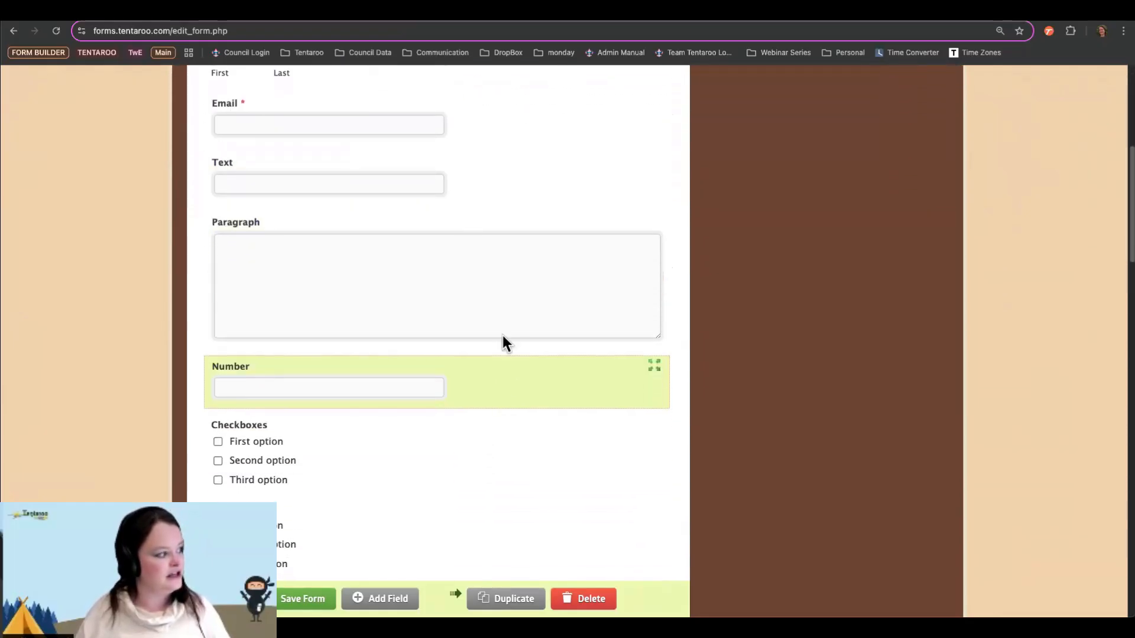
{"action": "left_click", "coordinate": [523, 198]}
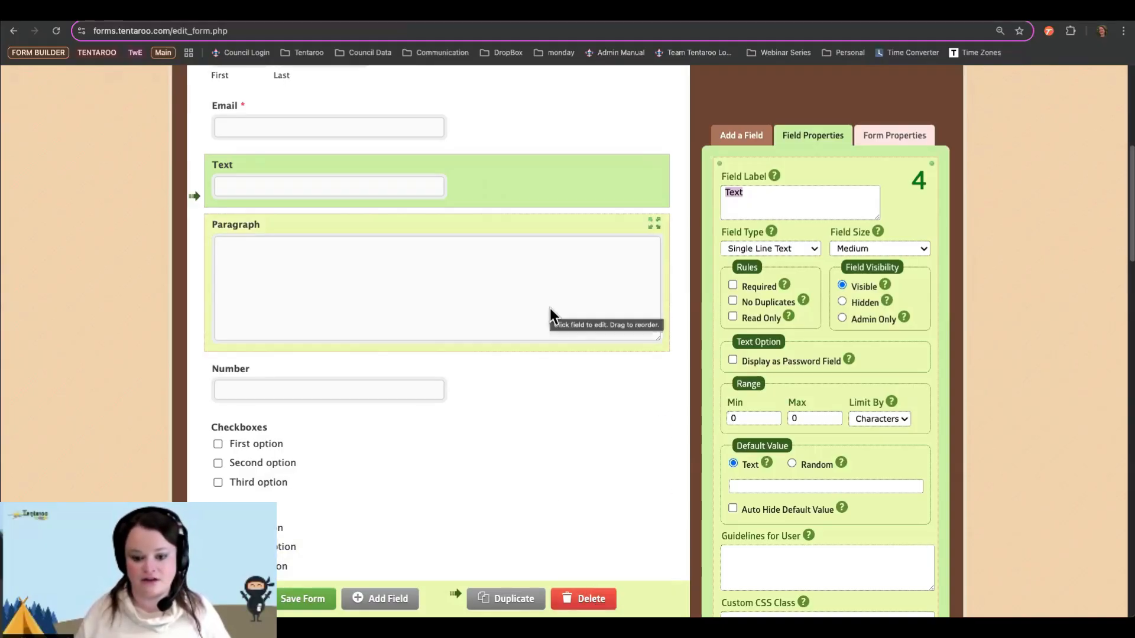
{"action": "left_click", "coordinate": [842, 303]}
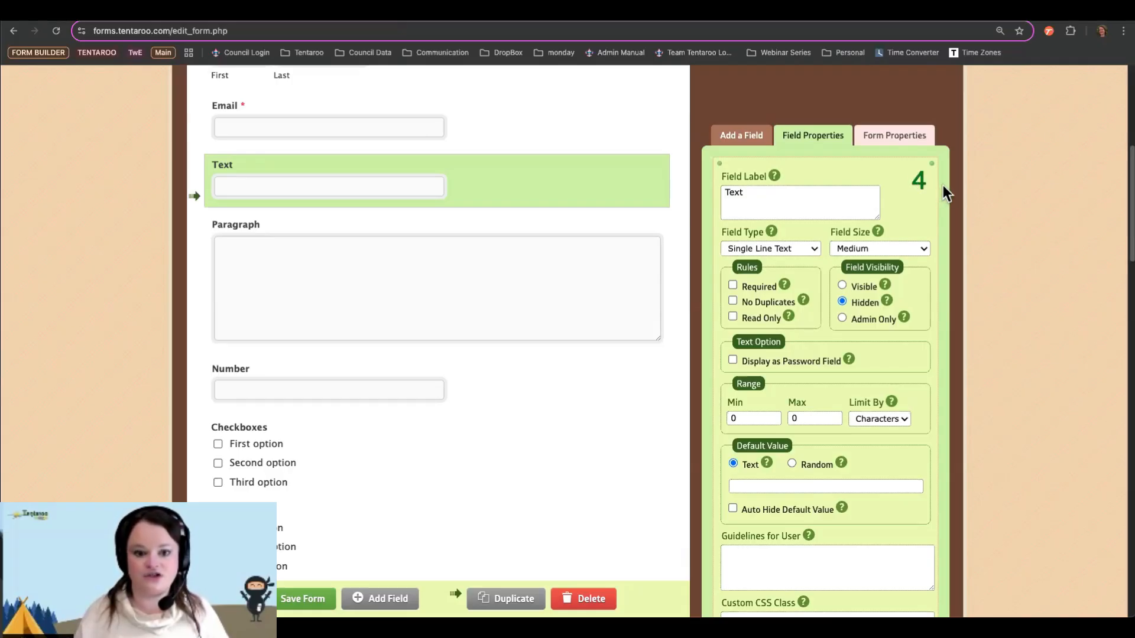
{"action": "left_click_drag", "start_coordinate": [495, 193], "coordinate": [489, 419]}
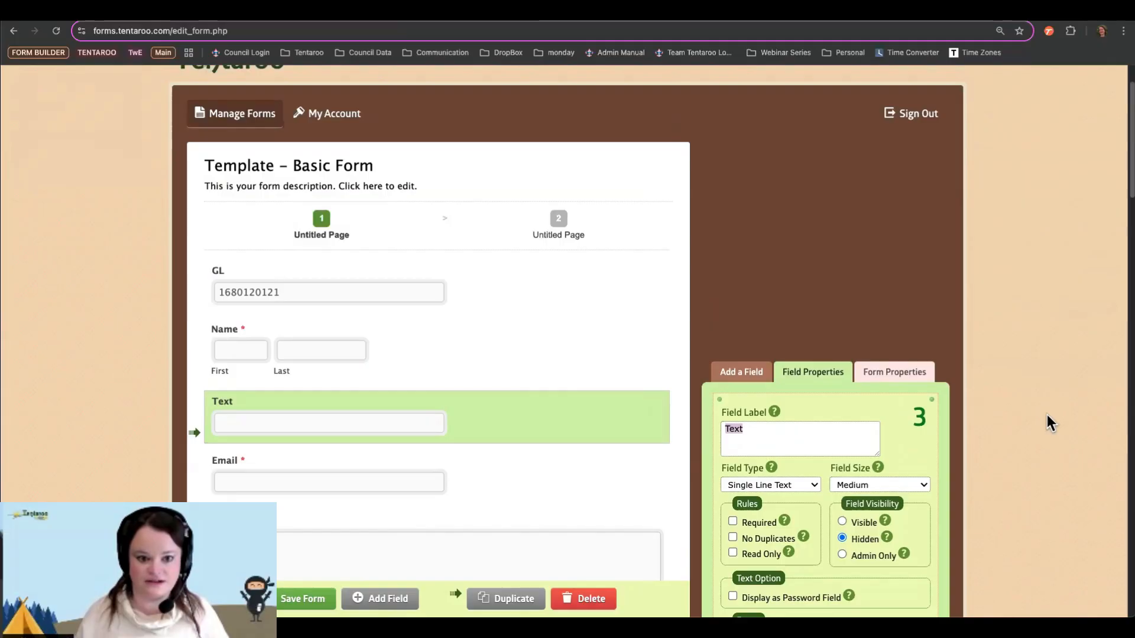
Step: Look through the Text field's available field types and set its field size to Small
{"action": "scroll", "coordinate": [796, 446], "scroll_direction": "down", "scroll_amount": 2}
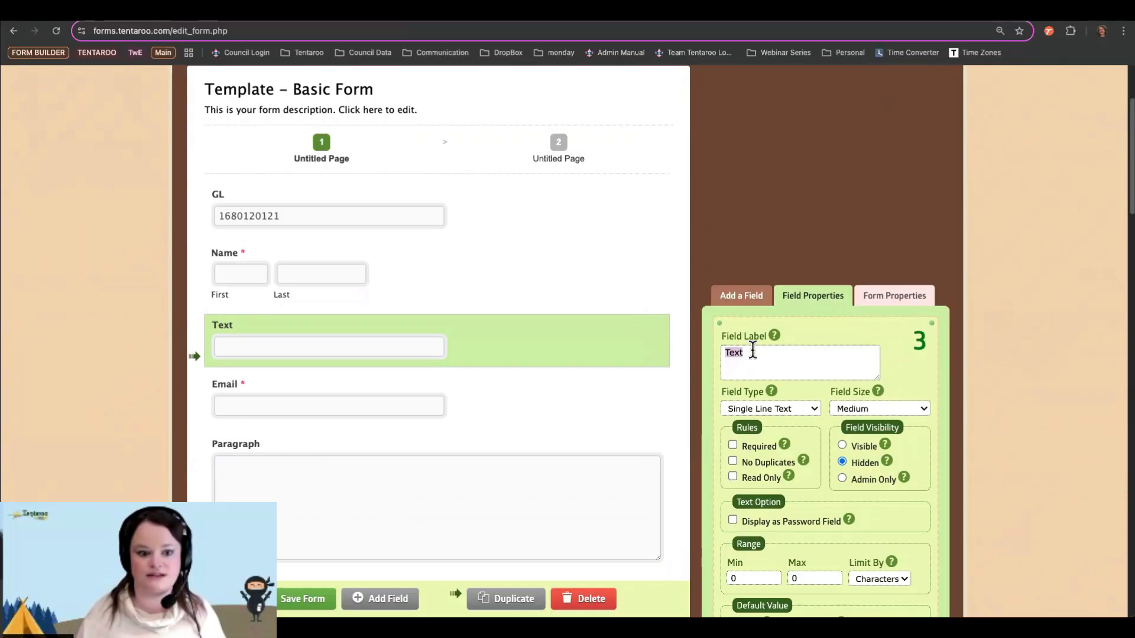
{"action": "left_click", "coordinate": [773, 409]}
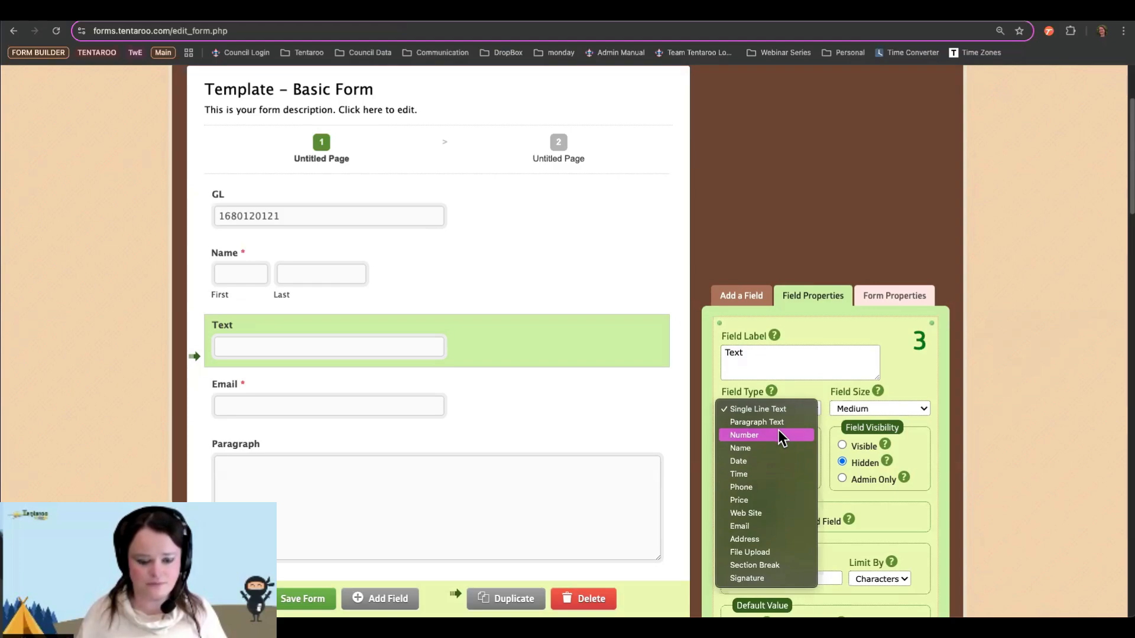
{"action": "left_click", "coordinate": [784, 392]}
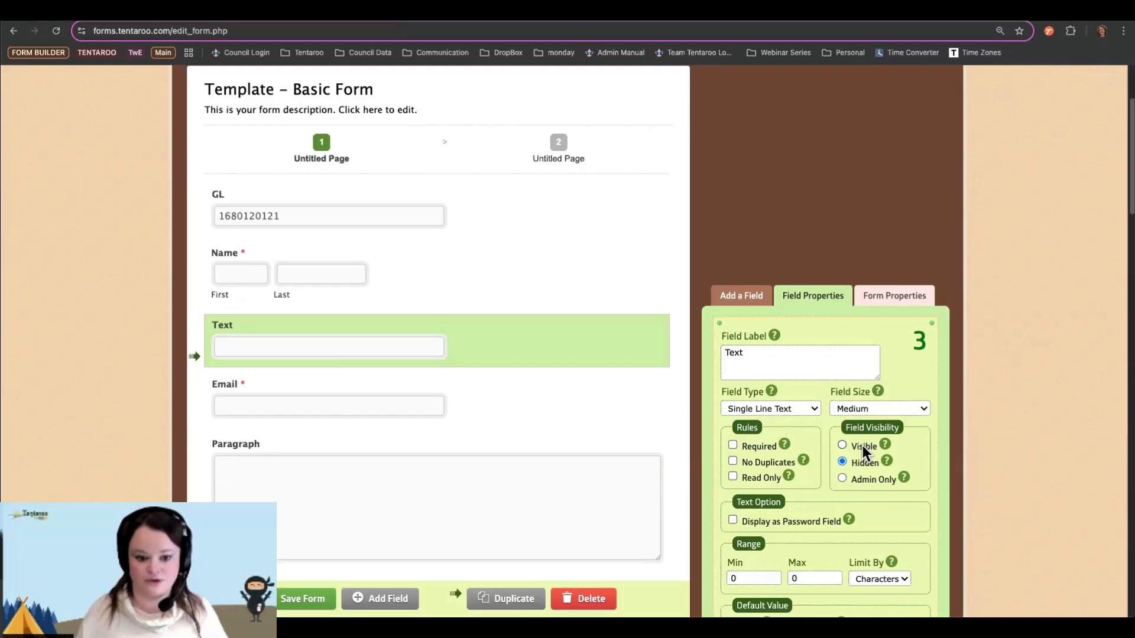
{"action": "left_click", "coordinate": [846, 409]}
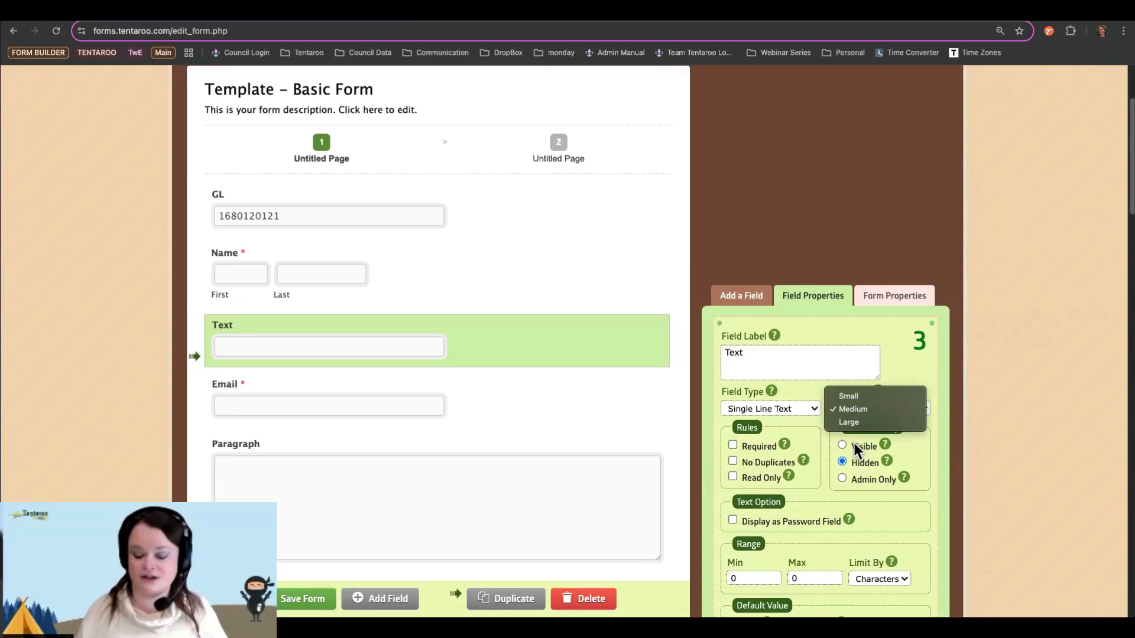
{"action": "left_click", "coordinate": [853, 399]}
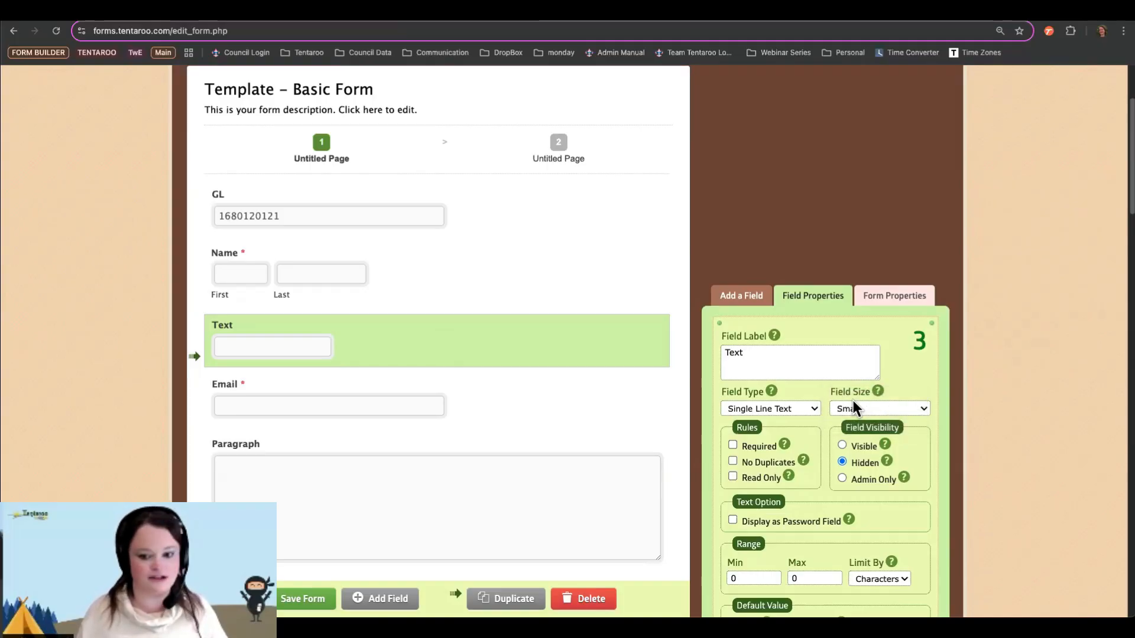
Step: Set the Text field's visibility to Admin Only after trying the Hidden option
{"action": "scroll", "coordinate": [845, 402], "scroll_direction": "down", "scroll_amount": 3}
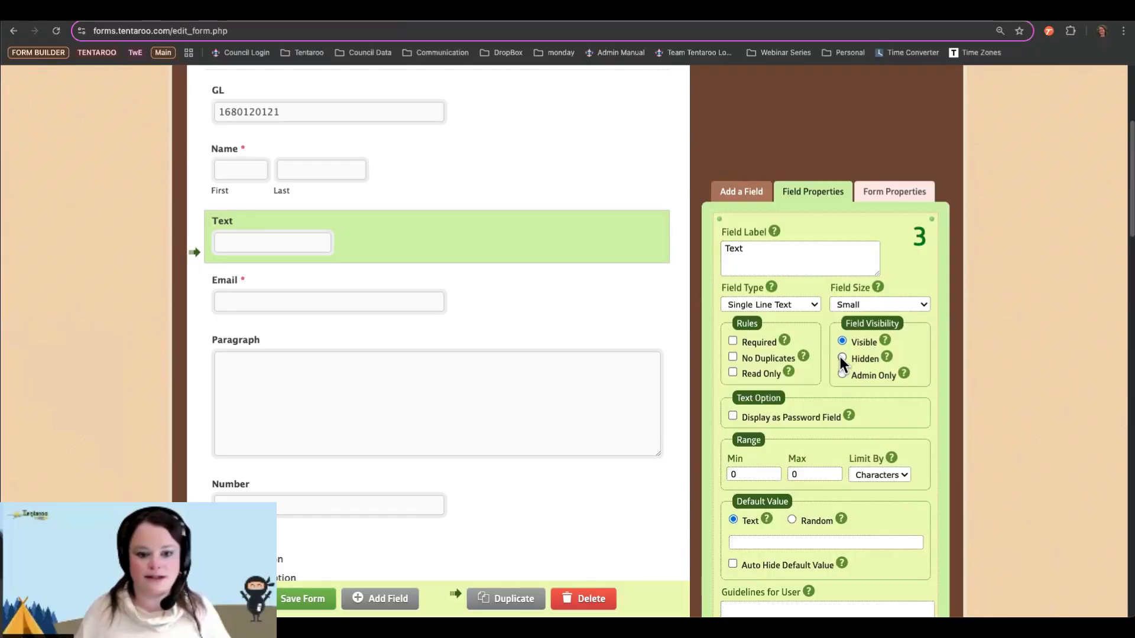
{"action": "left_click", "coordinate": [842, 357]}
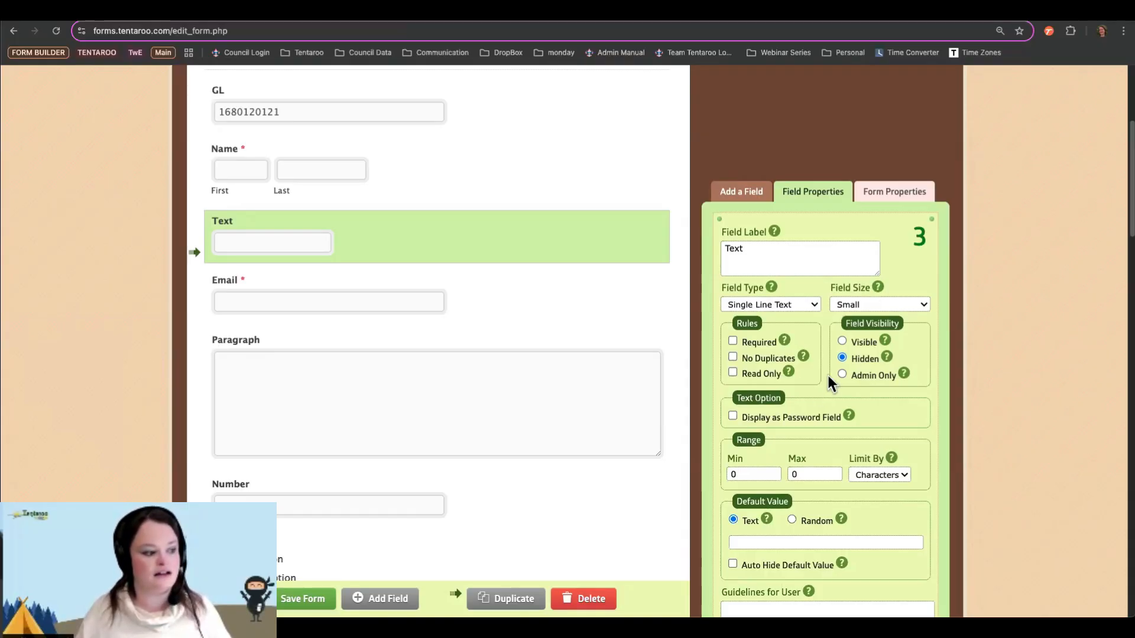
{"action": "left_click", "coordinate": [842, 373]}
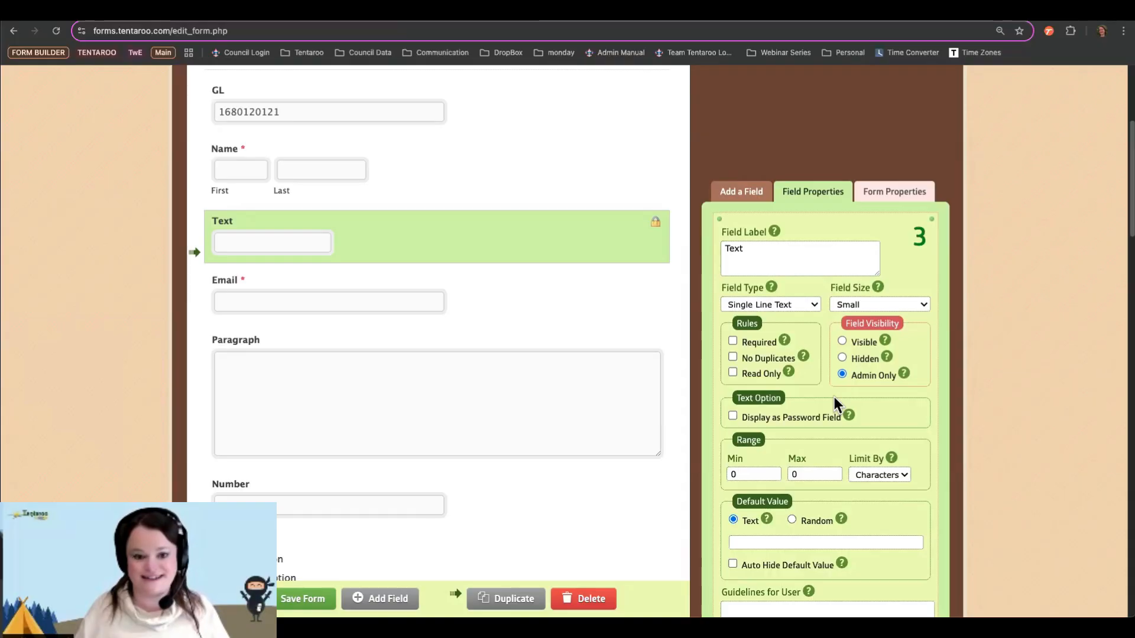
Step: View the Text field's range limit options and enable Auto Hide Default Value for it
{"action": "scroll", "coordinate": [834, 395], "scroll_direction": "down", "scroll_amount": 3}
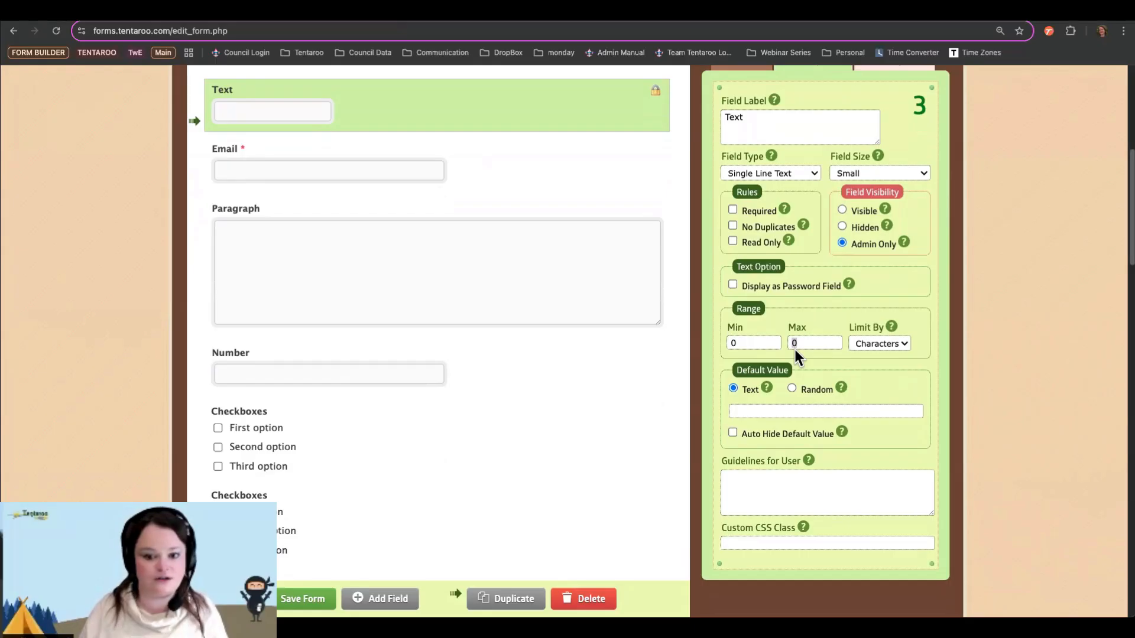
{"action": "left_click", "coordinate": [874, 346]}
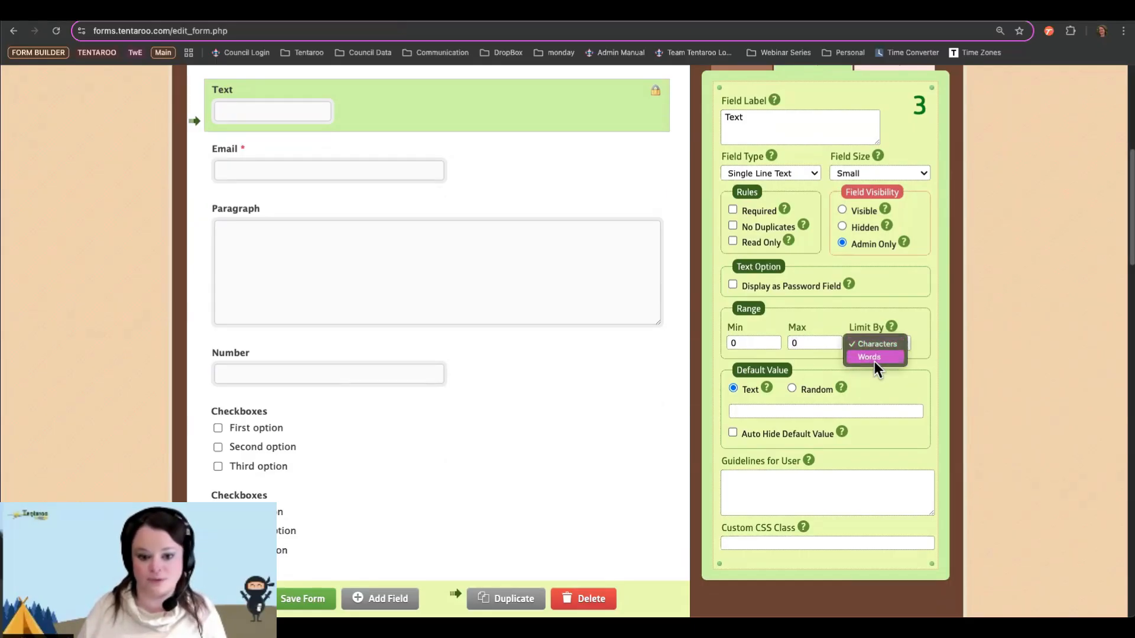
{"action": "left_click", "coordinate": [920, 325]}
{"action": "left_click", "coordinate": [787, 408]}
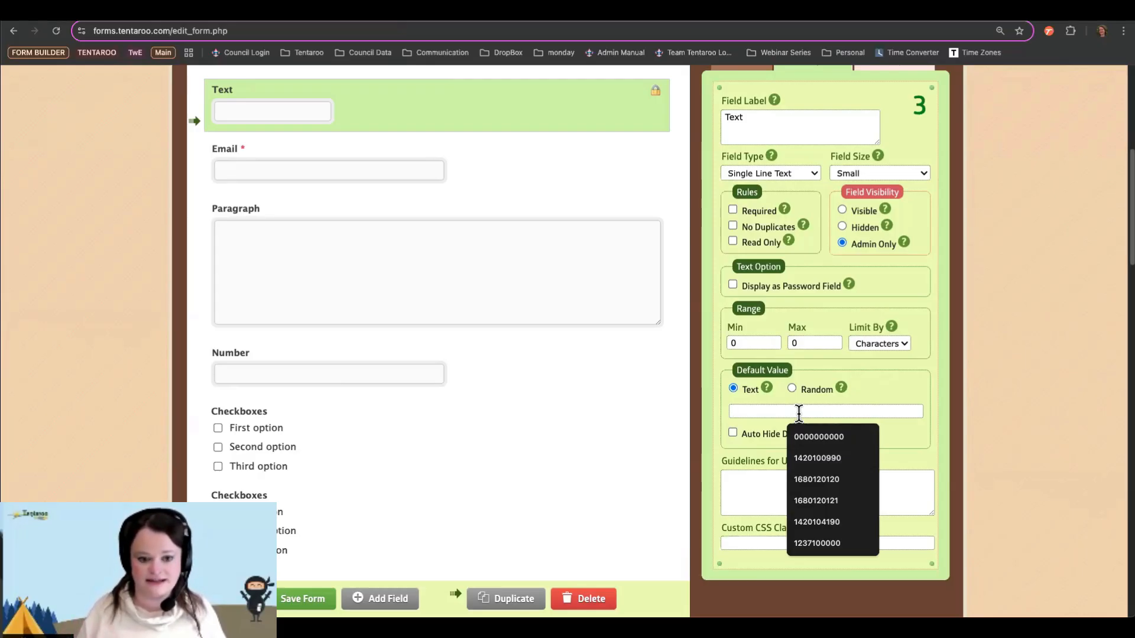
{"action": "left_click", "coordinate": [733, 432]}
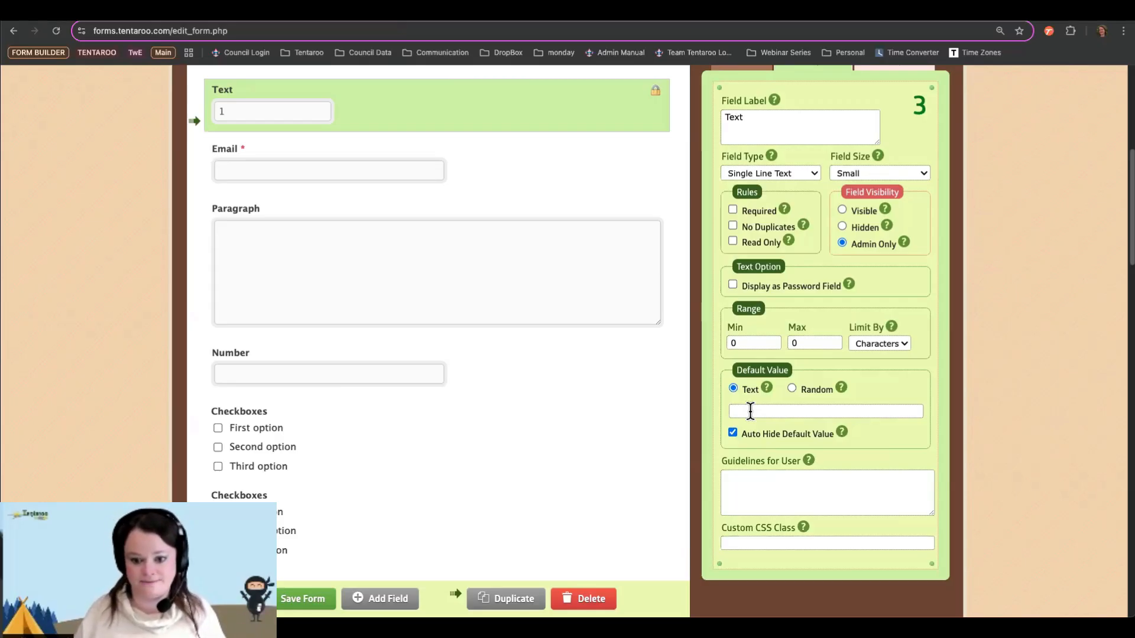
Step: Try "sample" as the Text field's user guideline, check it beside the field, and clear the guideline
{"action": "scroll", "coordinate": [751, 411], "scroll_direction": "down", "scroll_amount": 2}
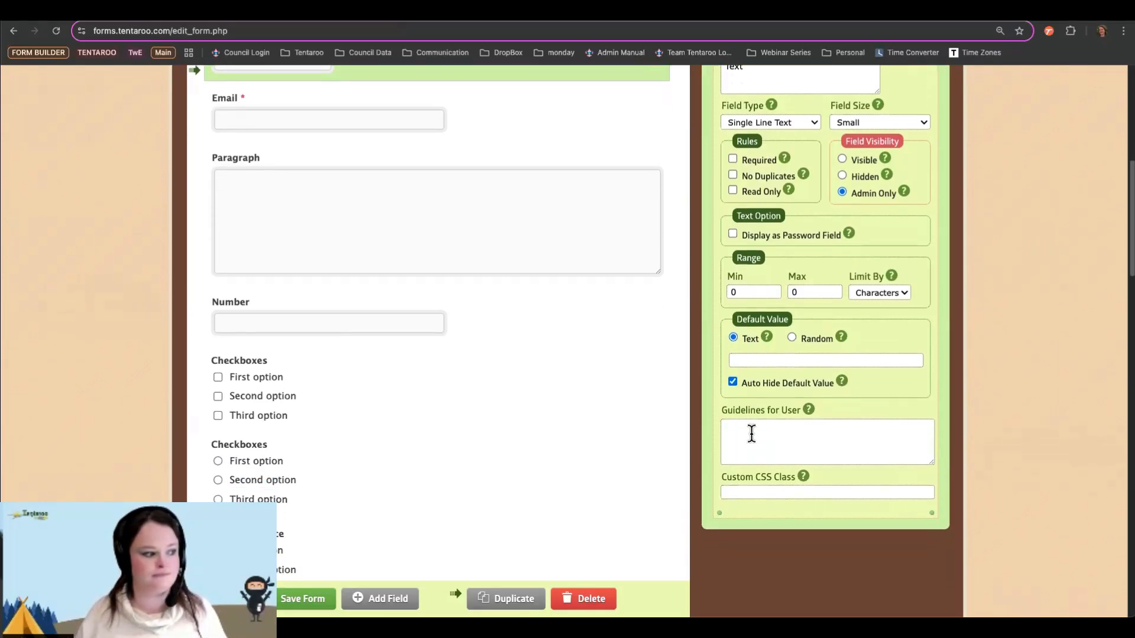
{"action": "left_click", "coordinate": [750, 438]}
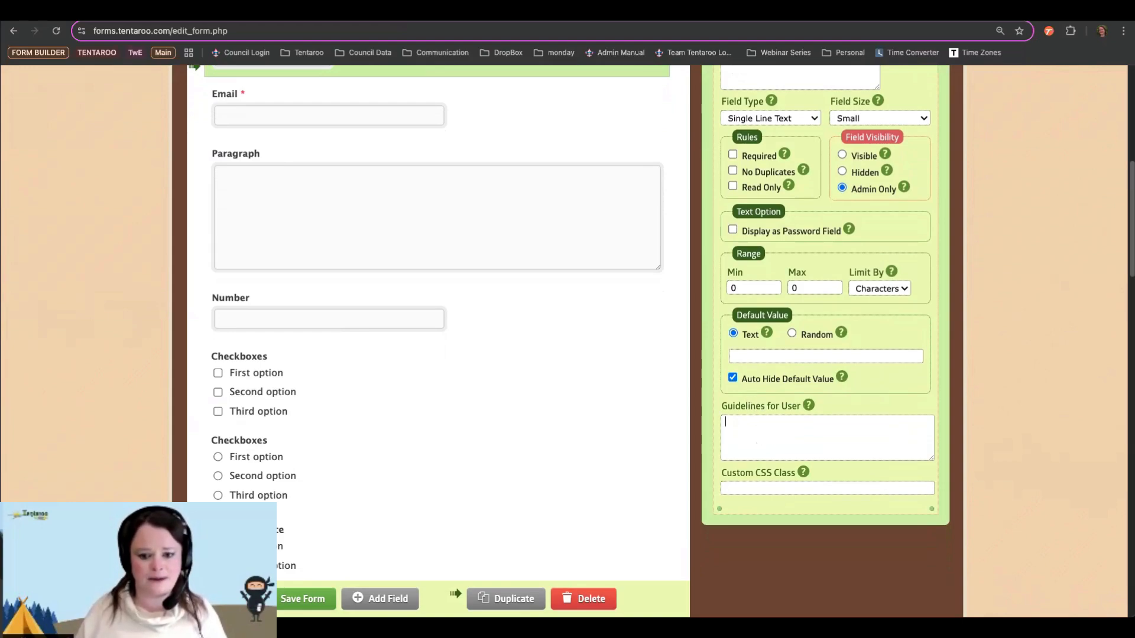
{"action": "type", "text": "sample"}
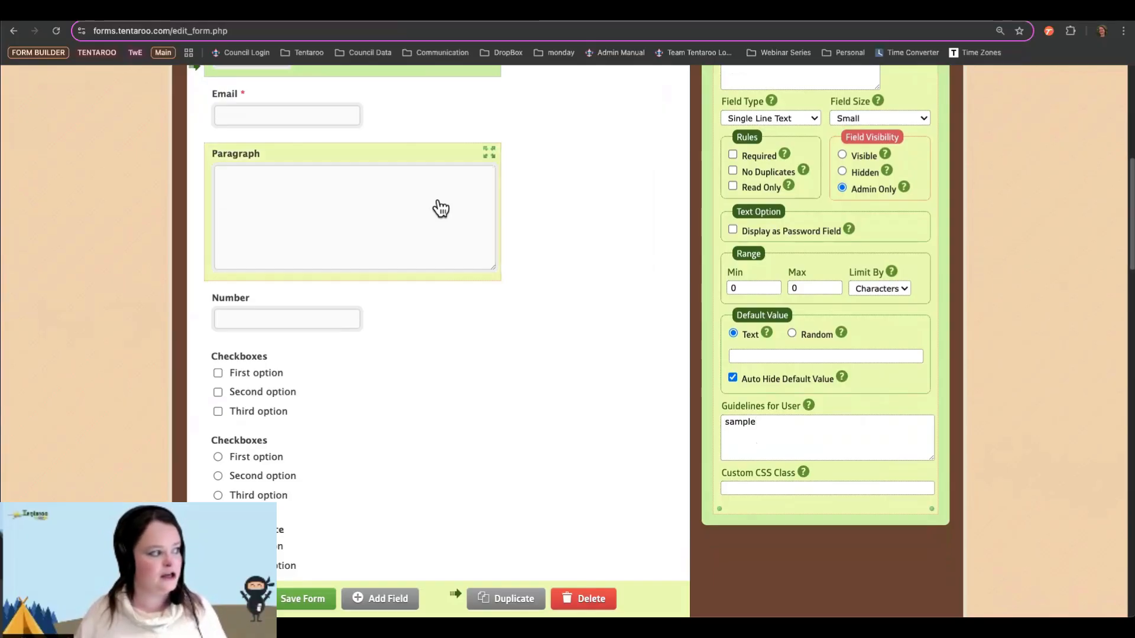
{"action": "scroll", "coordinate": [595, 219], "scroll_direction": "up", "scroll_amount": 2}
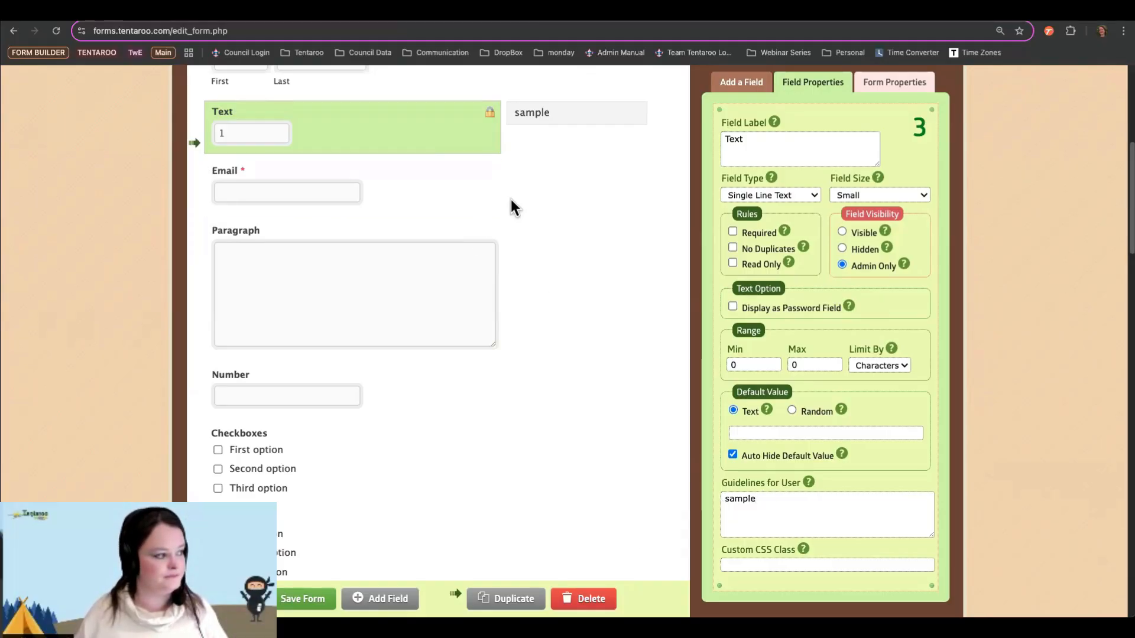
{"action": "double_click", "coordinate": [739, 501]}
{"action": "key", "text": "BackSpace"}
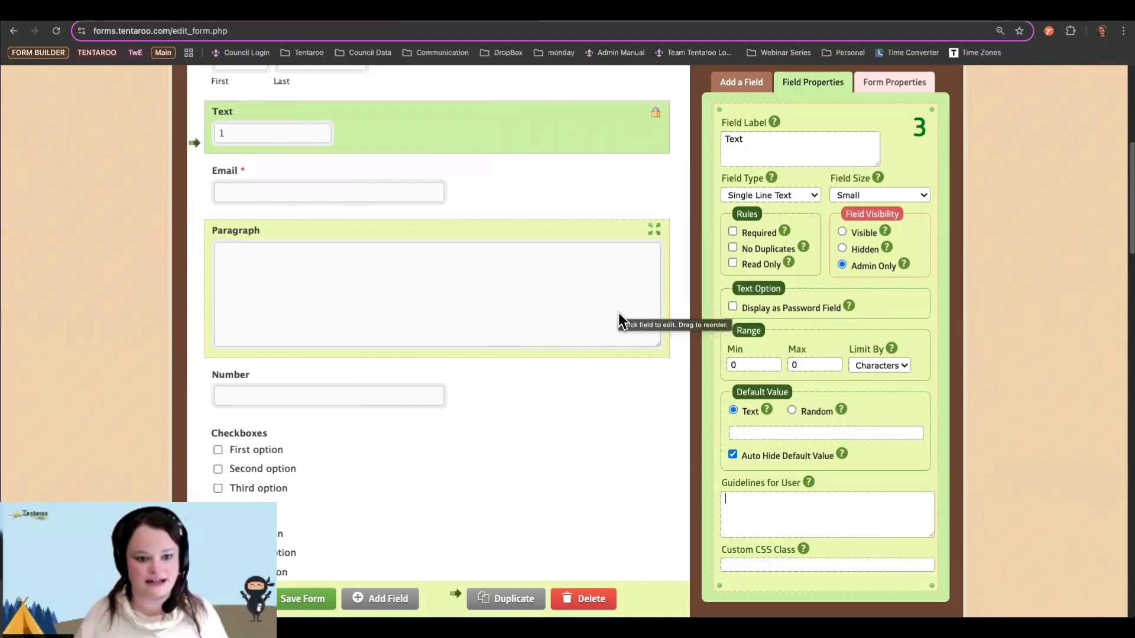
Step: Enable the Number field as a quantity field and view the fields it can calculate with
{"action": "scroll", "coordinate": [456, 221], "scroll_direction": "up", "scroll_amount": 3}
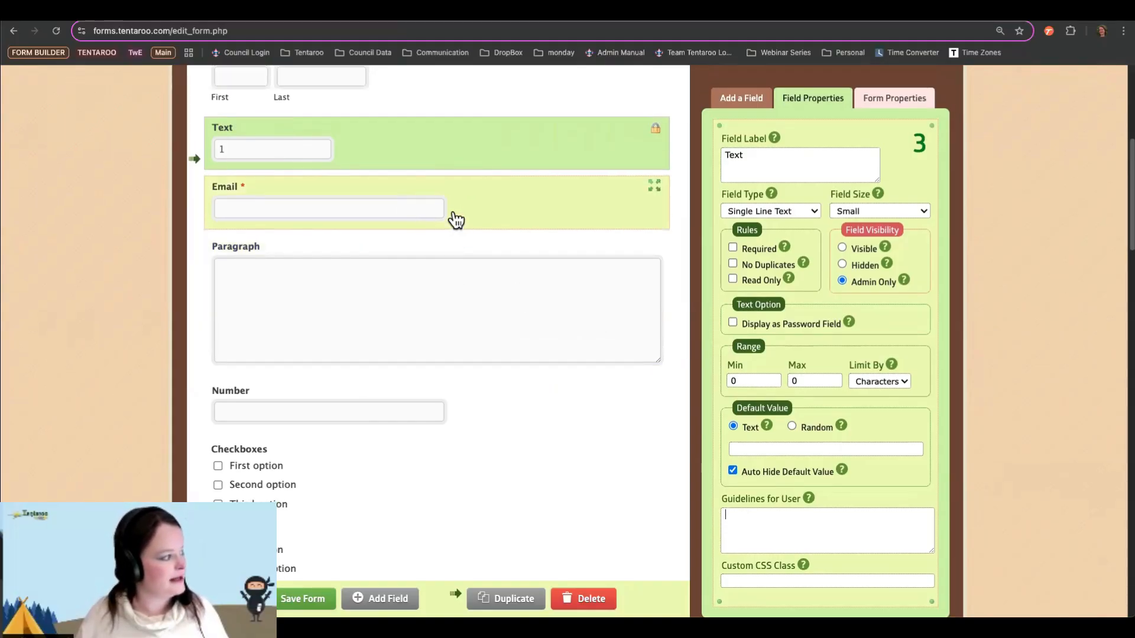
{"action": "scroll", "coordinate": [455, 221], "scroll_direction": "down", "scroll_amount": 5}
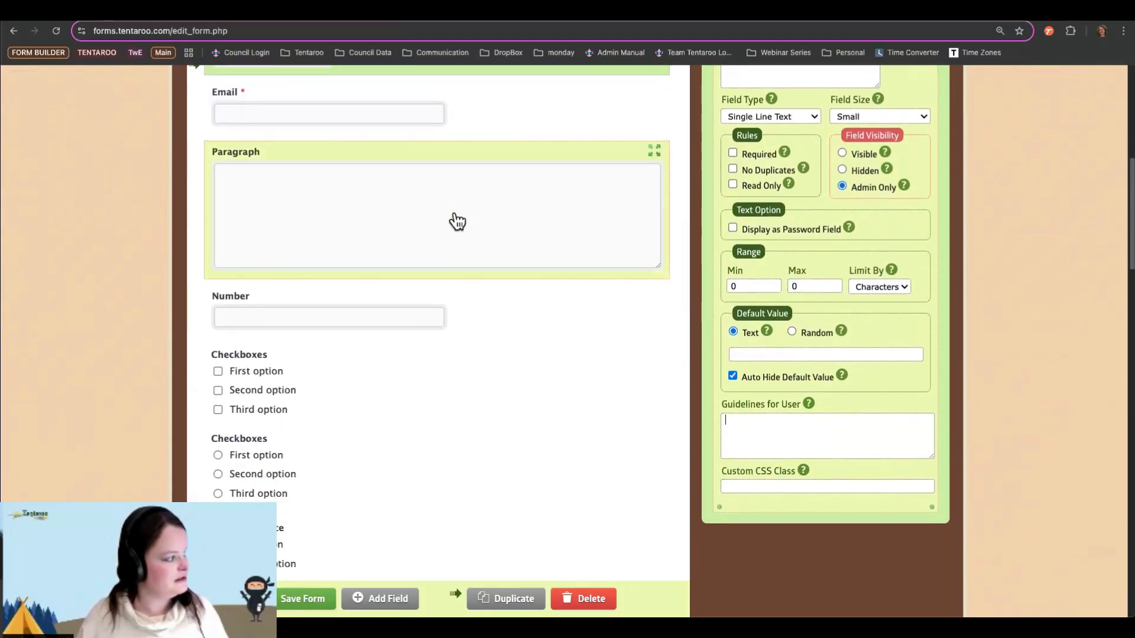
{"action": "left_click", "coordinate": [523, 274]}
{"action": "scroll", "coordinate": [522, 282], "scroll_direction": "up", "scroll_amount": 5}
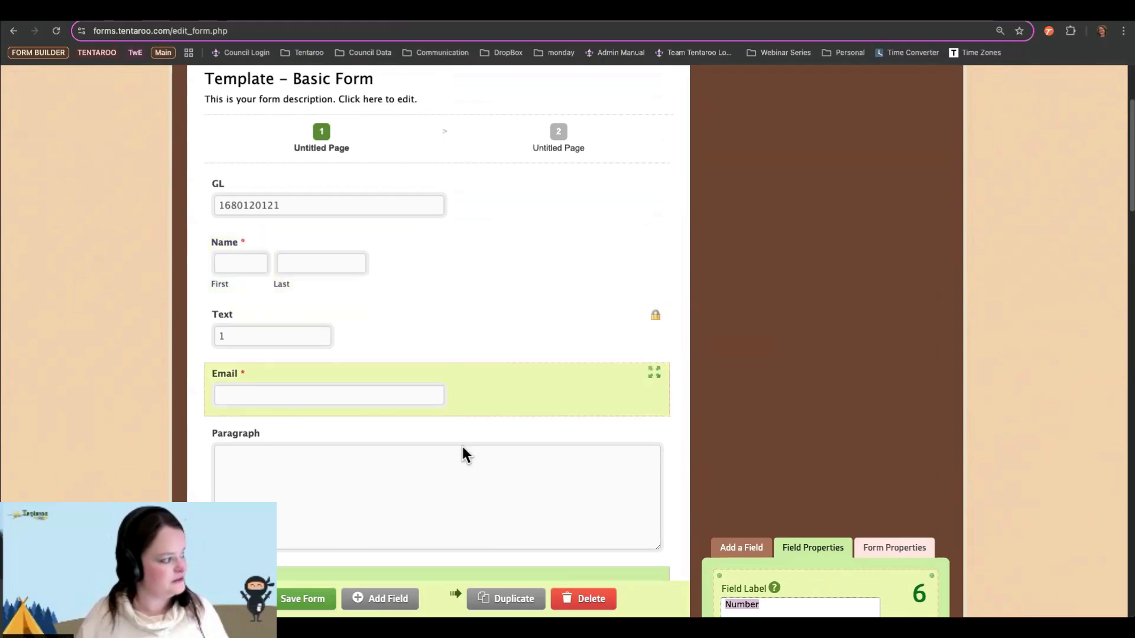
{"action": "scroll", "coordinate": [463, 457], "scroll_direction": "down", "scroll_amount": 6}
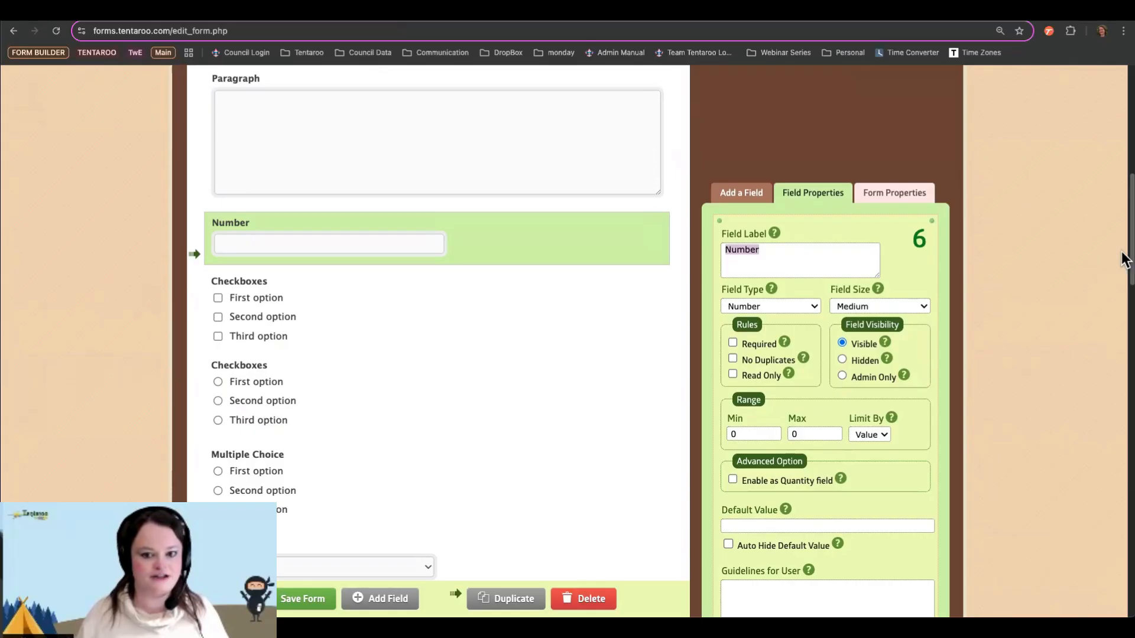
{"action": "left_click", "coordinate": [733, 479]}
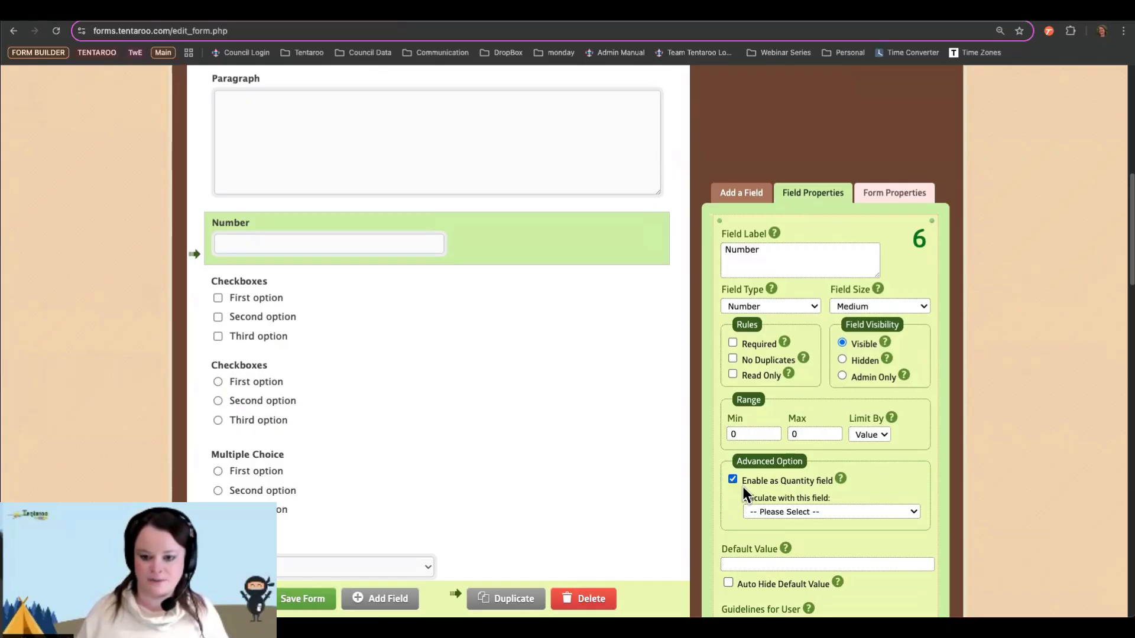
{"action": "left_click", "coordinate": [856, 515]}
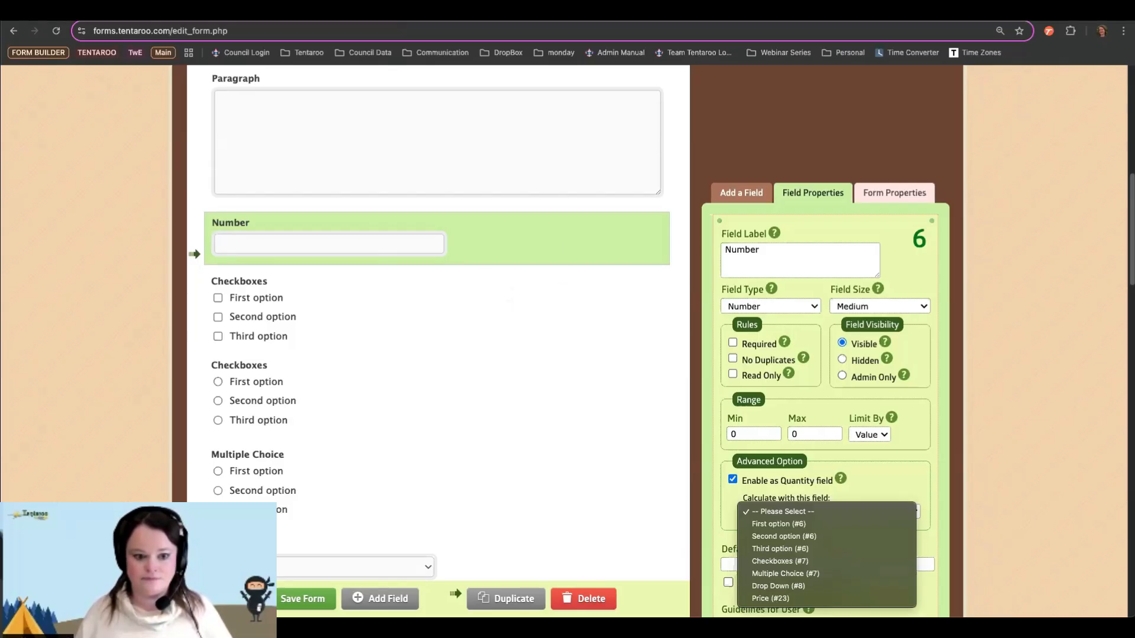
{"action": "key", "text": "Escape"}
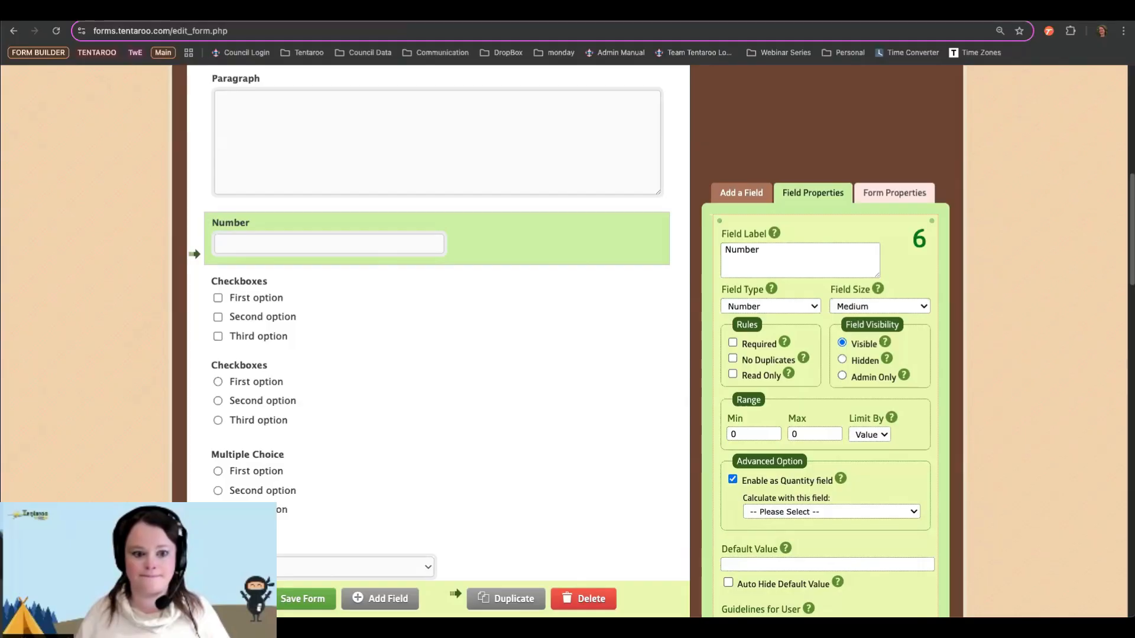
Step: Rename the first option of the second Checkboxes field, the one with radio choices, to "Choice 1"
{"action": "left_click", "coordinate": [422, 308]}
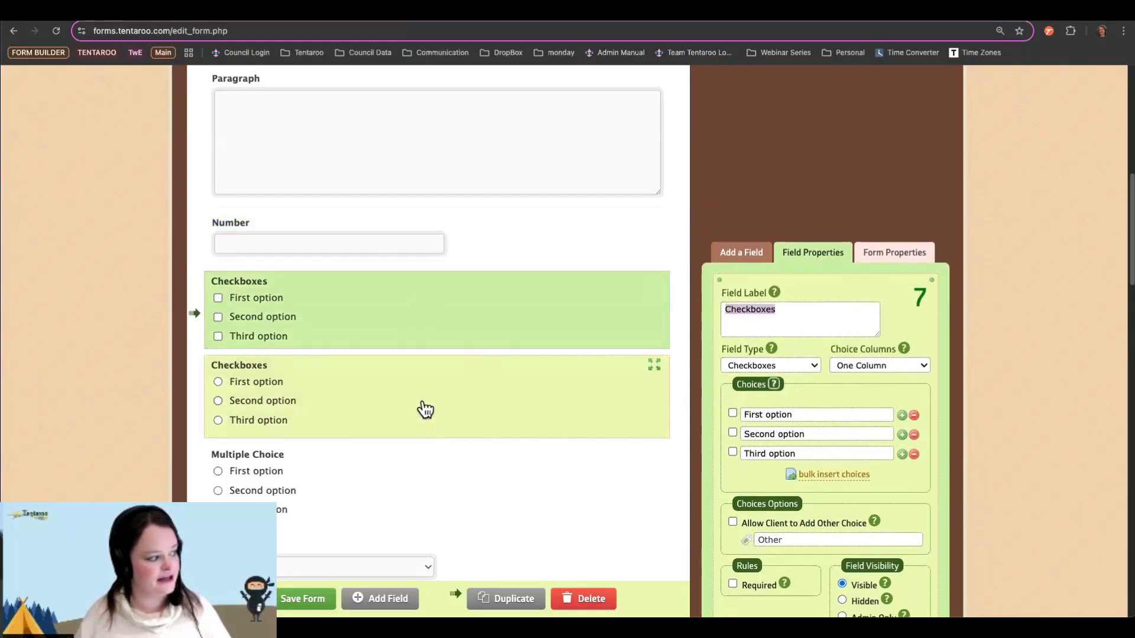
{"action": "left_click", "coordinate": [424, 408]}
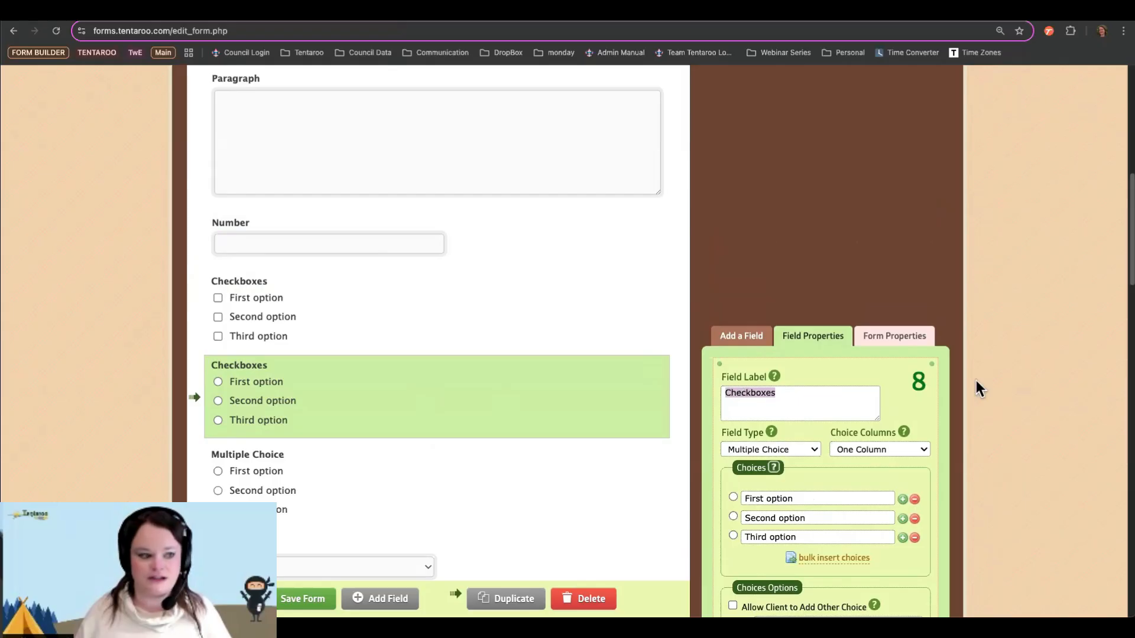
{"action": "scroll", "coordinate": [836, 474], "scroll_direction": "down", "scroll_amount": 1}
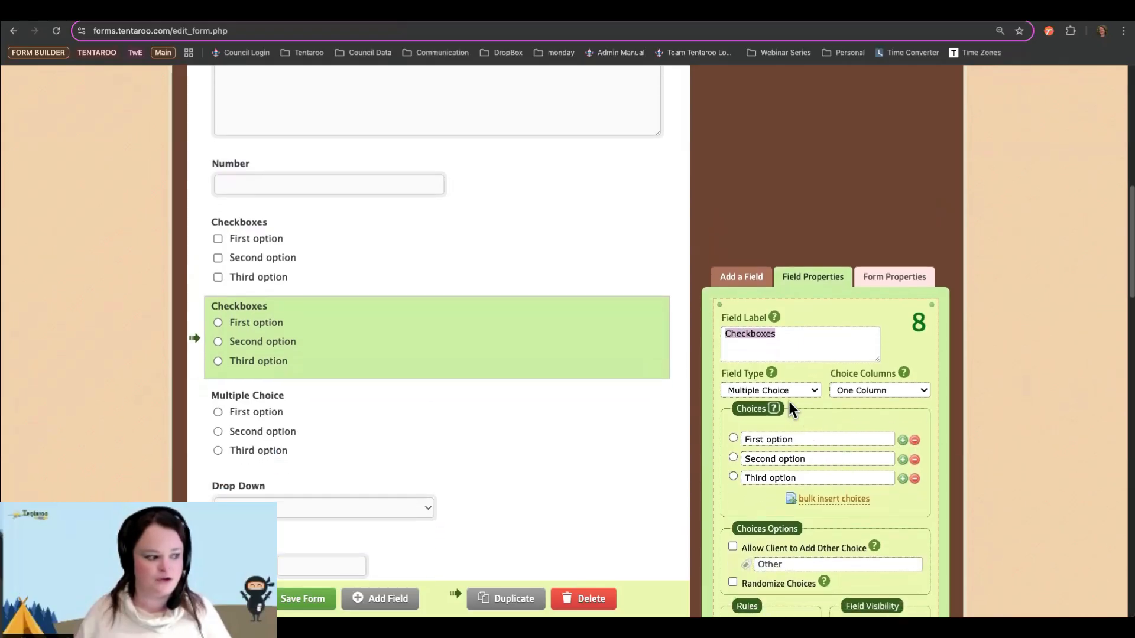
{"action": "double_click", "coordinate": [784, 439]}
{"action": "left_click", "coordinate": [785, 438]}
{"action": "left_click_drag", "start_coordinate": [785, 436], "coordinate": [746, 439]}
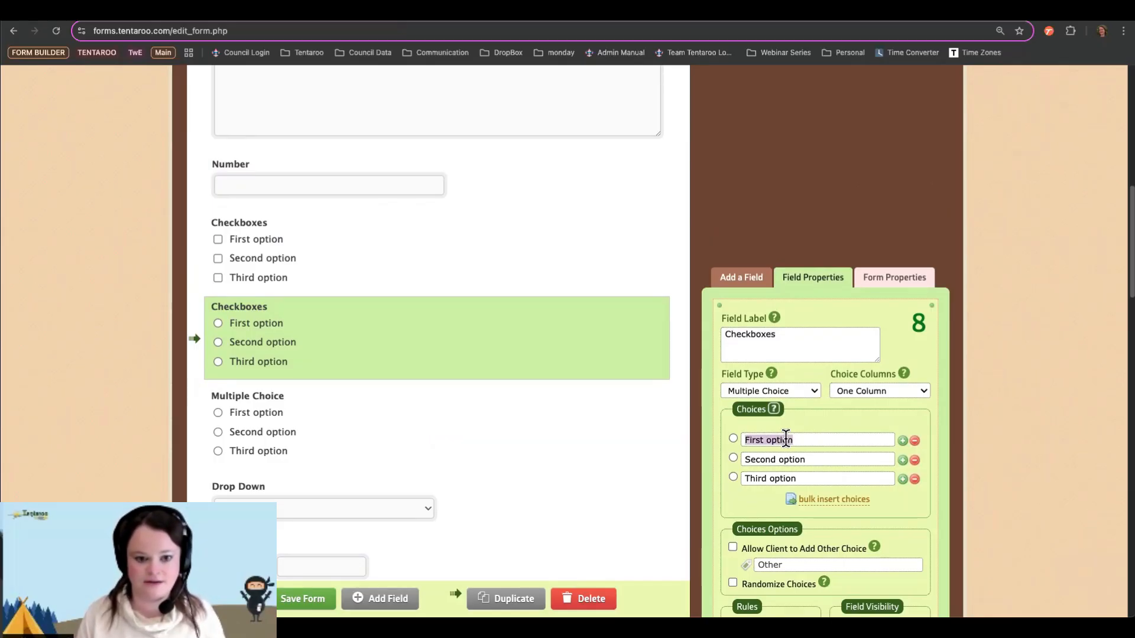
{"action": "type", "text": "Choice 1"}
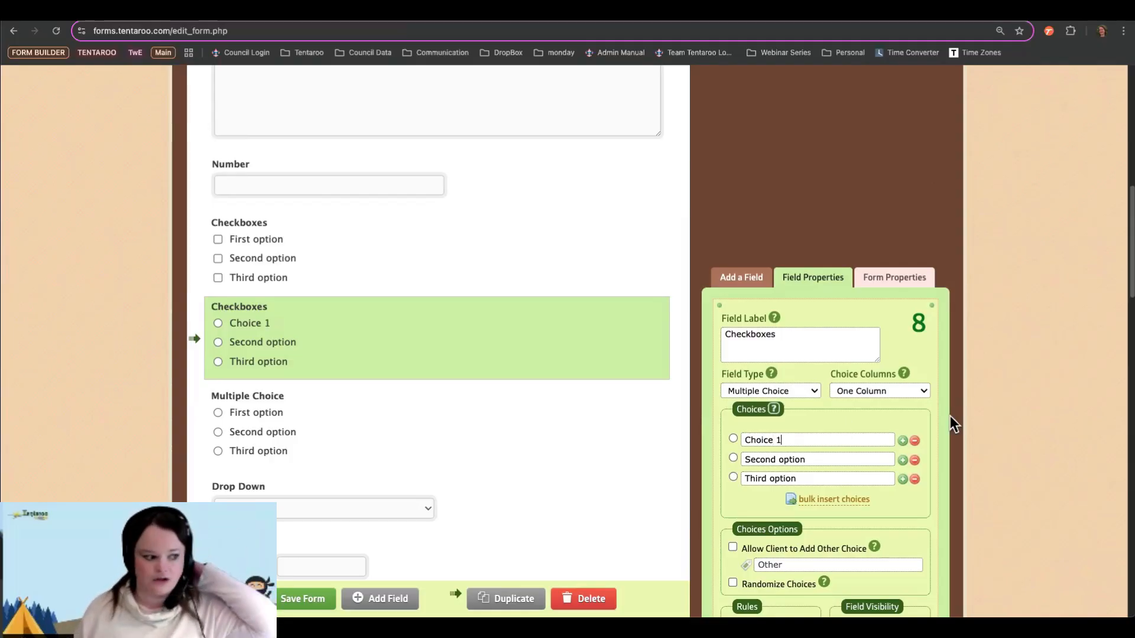
Step: Remove "Second option" from the second Checkboxes field and bulk insert the choices 1, 2, 3, 4, 5 and 6
{"action": "left_click", "coordinate": [915, 460]}
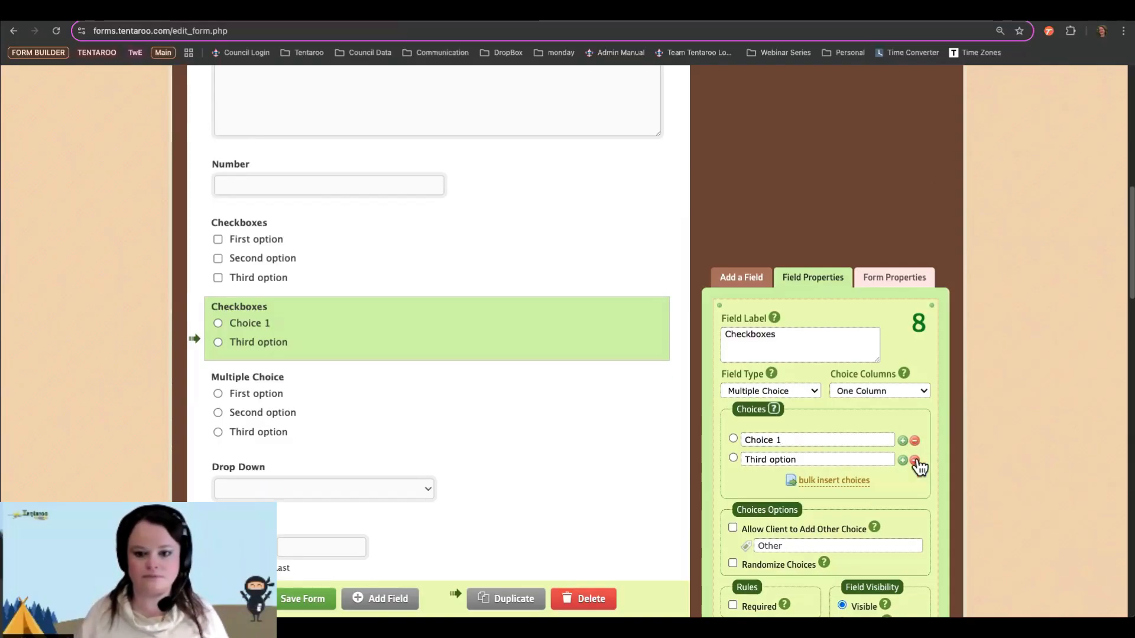
{"action": "left_click", "coordinate": [844, 482]}
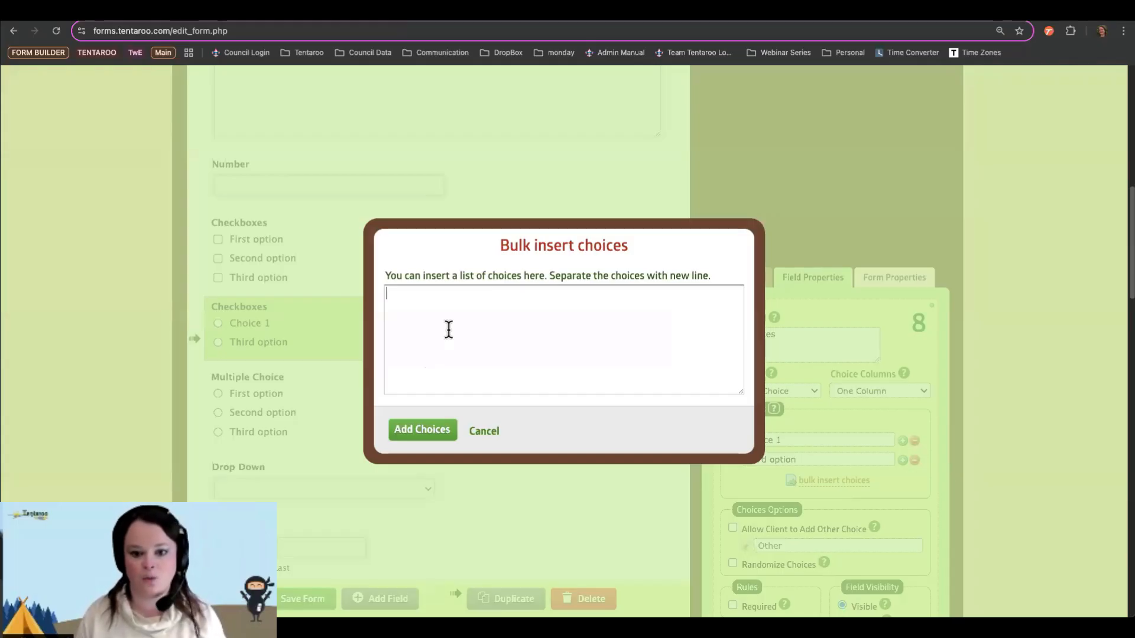
{"action": "type", "text": "1"}
{"action": "key", "text": "Return"}
{"action": "type", "text": "2"}
{"action": "key", "text": "Return"}
{"action": "type", "text": "3"}
{"action": "key", "text": "Return"}
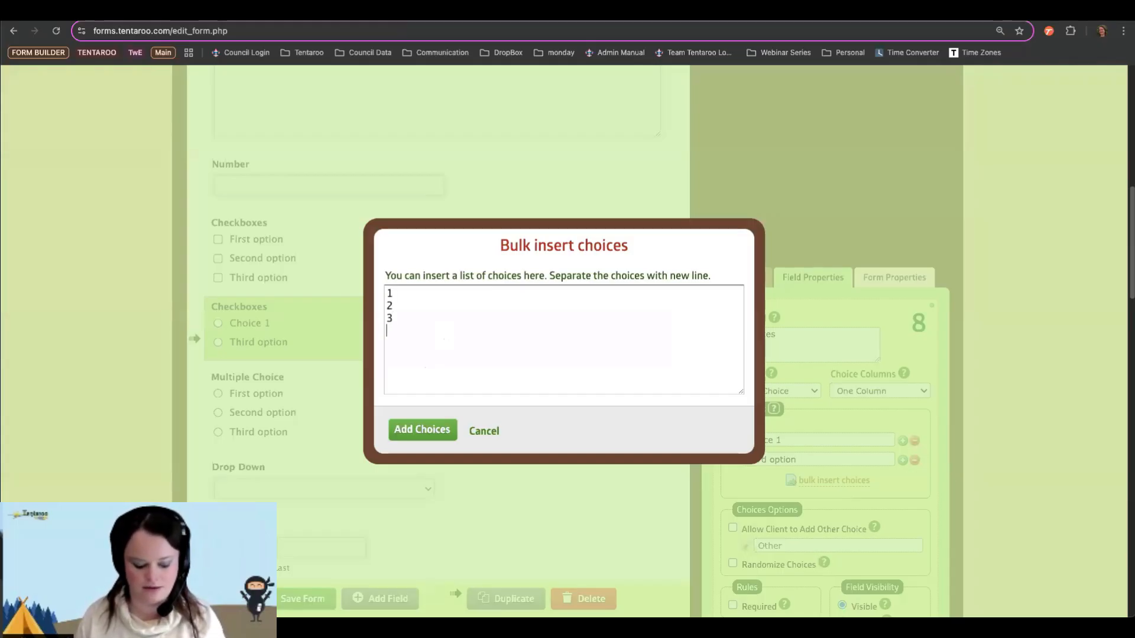
{"action": "type", "text": "4"}
{"action": "key", "text": "Return"}
{"action": "type", "text": "5"}
{"action": "key", "text": "Return"}
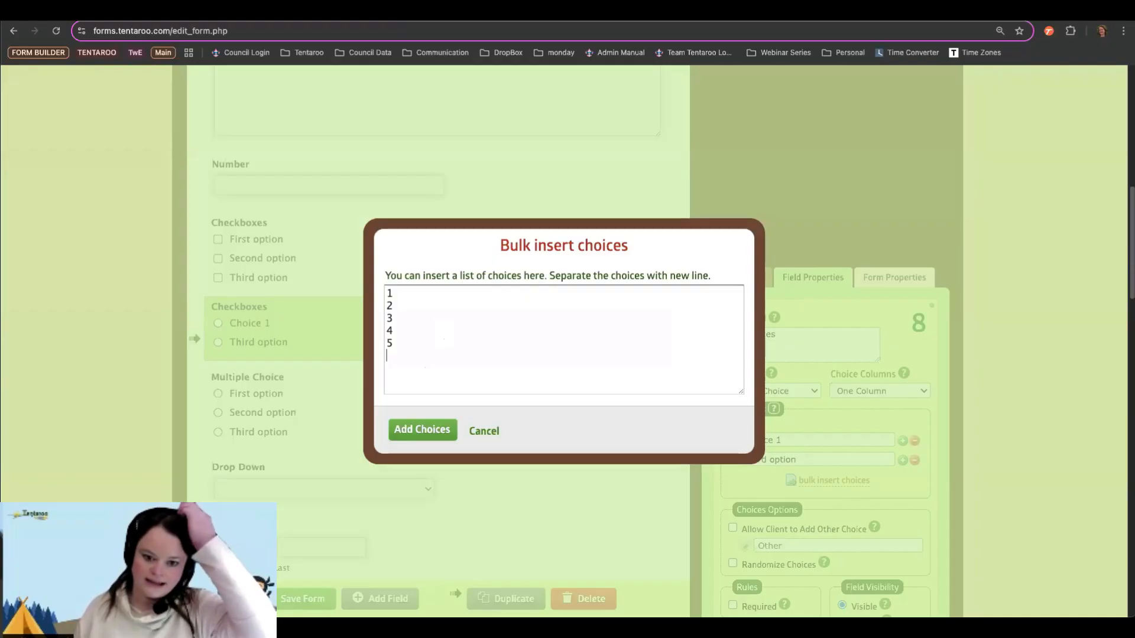
{"action": "type", "text": "6"}
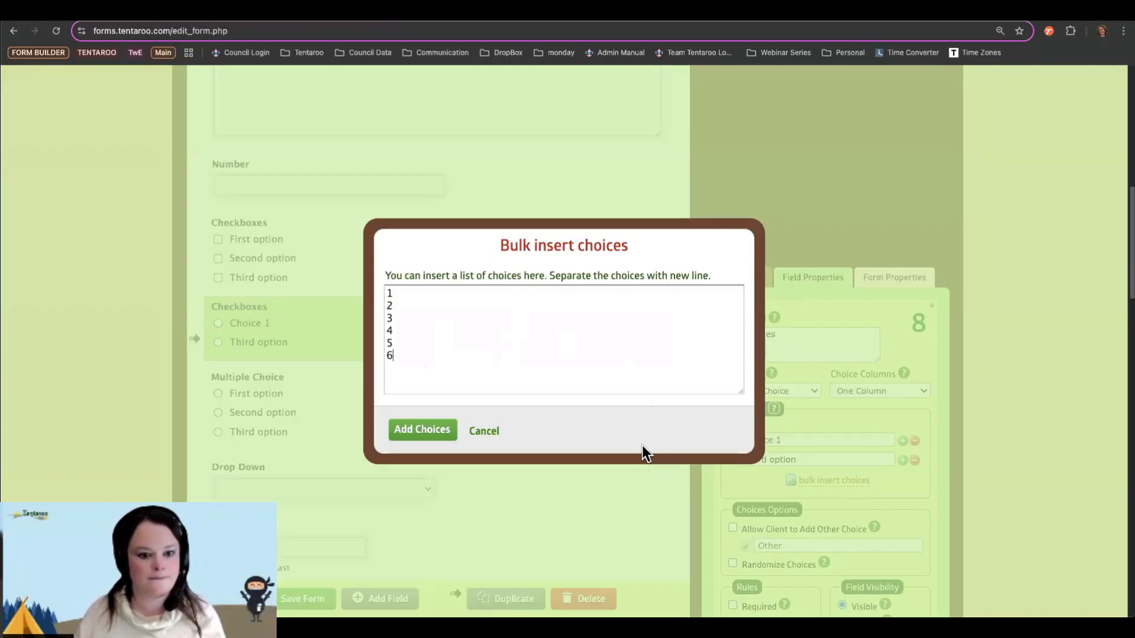
{"action": "left_click", "coordinate": [423, 430]}
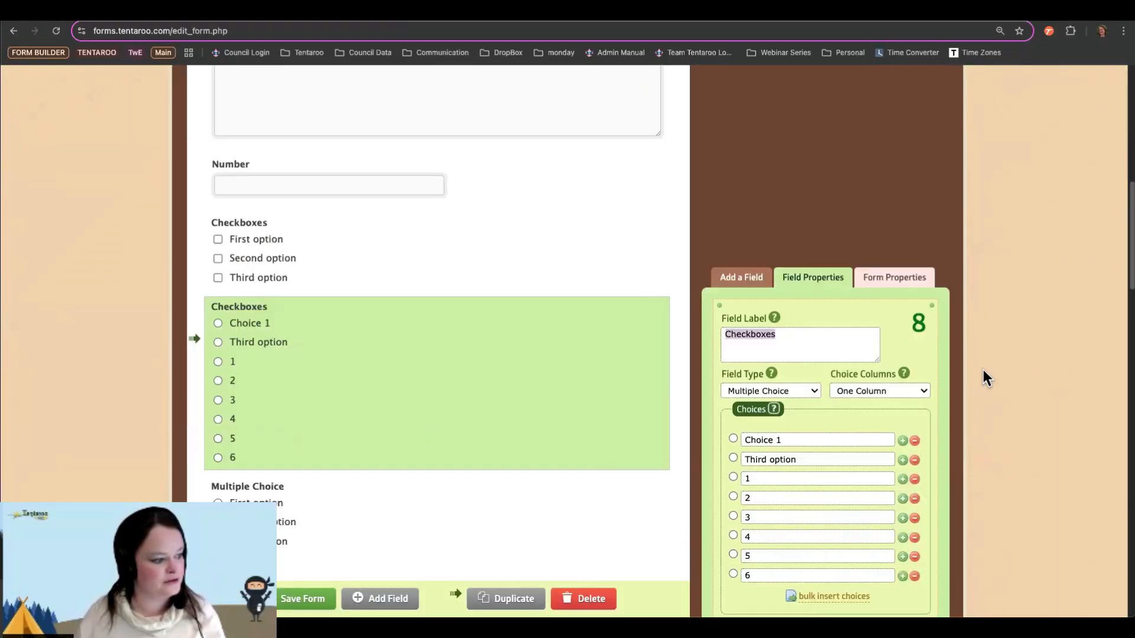
Step: Try "Third option" as the preselected choice of the second Checkboxes field and clear that selection
{"action": "scroll", "coordinate": [931, 399], "scroll_direction": "down", "scroll_amount": 2}
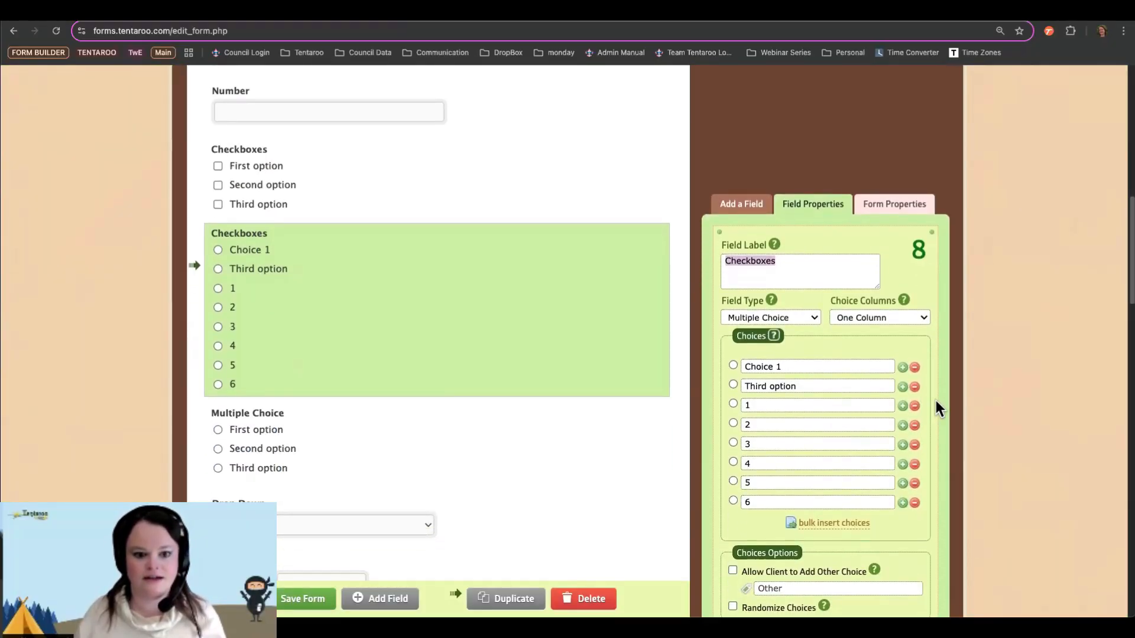
{"action": "left_click", "coordinate": [734, 385]}
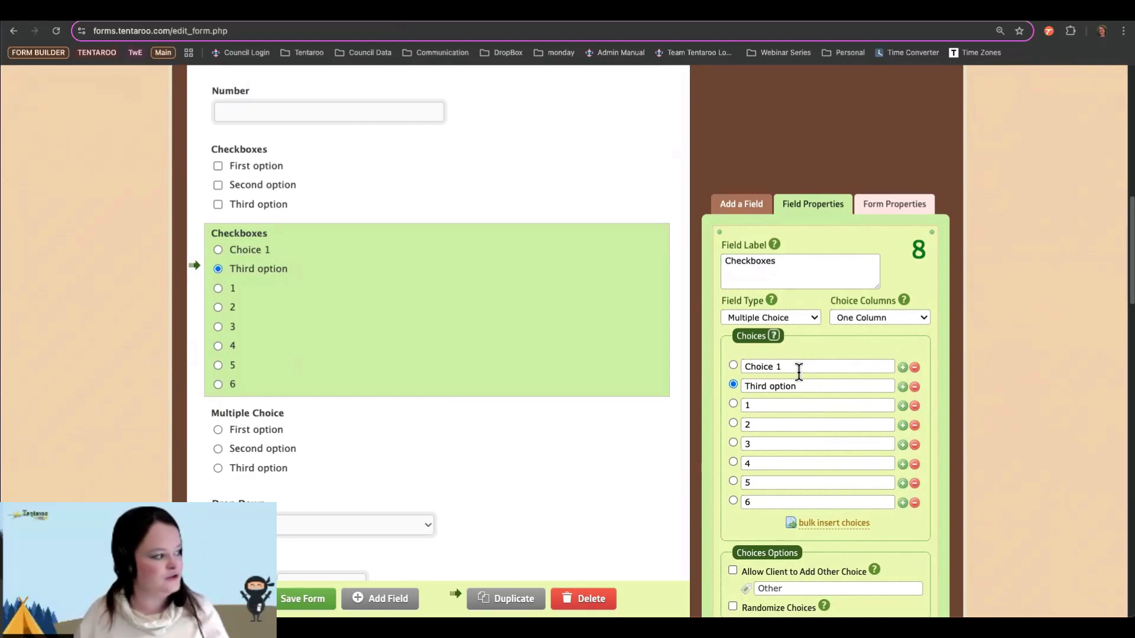
{"action": "left_click", "coordinate": [733, 385]}
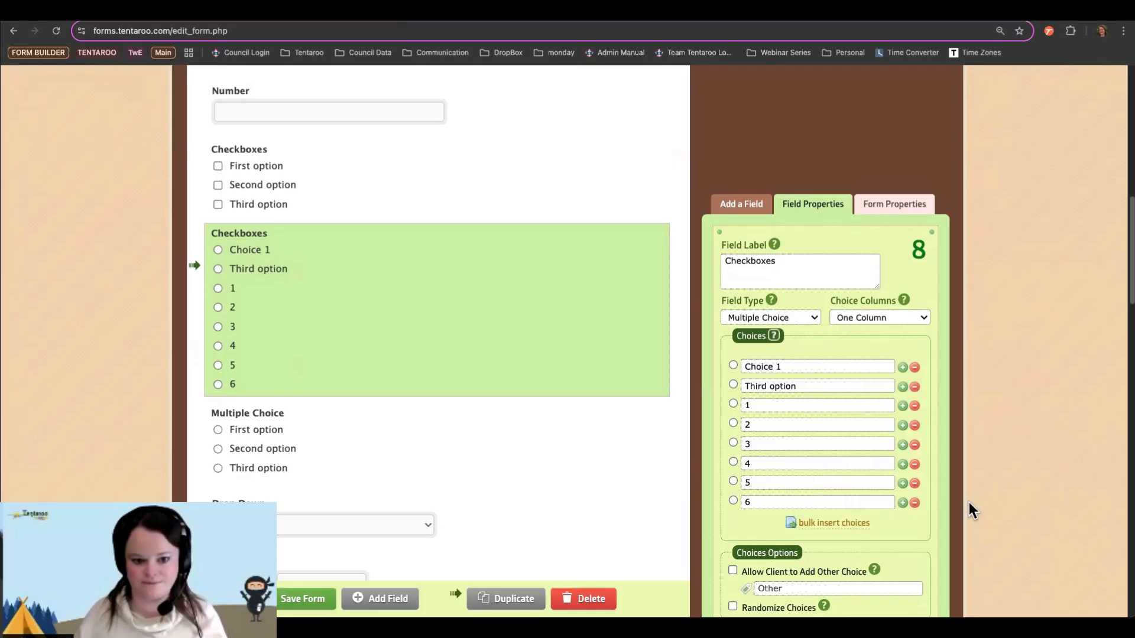
Step: Allow clients to add an "Other" choice in the second Checkboxes field and arrange its choices in three columns, trying Inline first
{"action": "scroll", "coordinate": [963, 494], "scroll_direction": "down", "scroll_amount": 3}
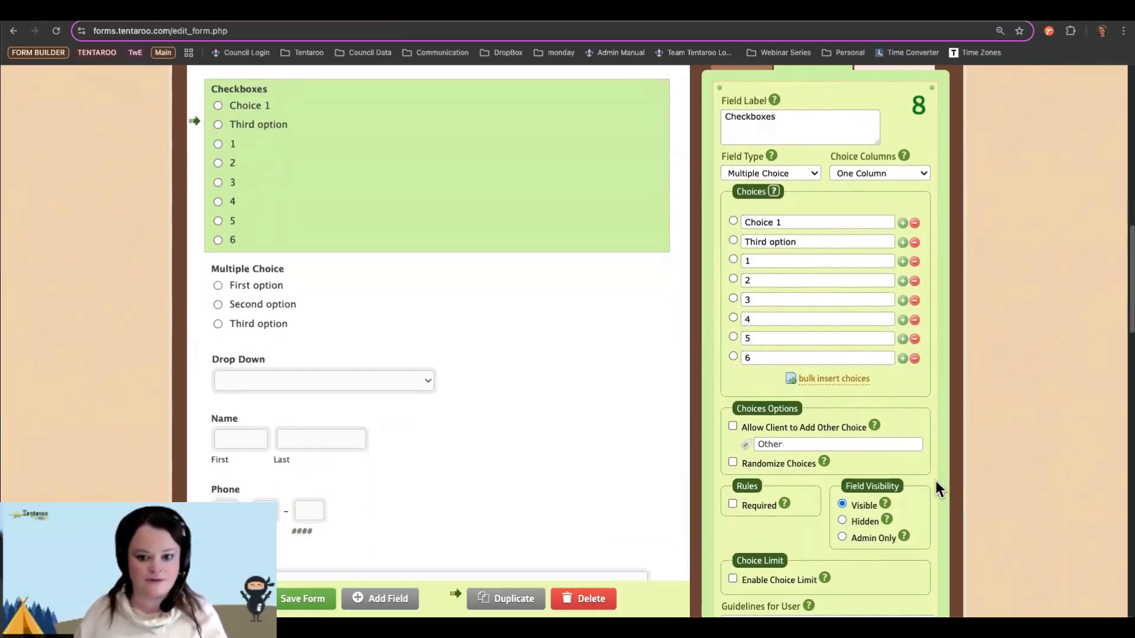
{"action": "left_click", "coordinate": [733, 426]}
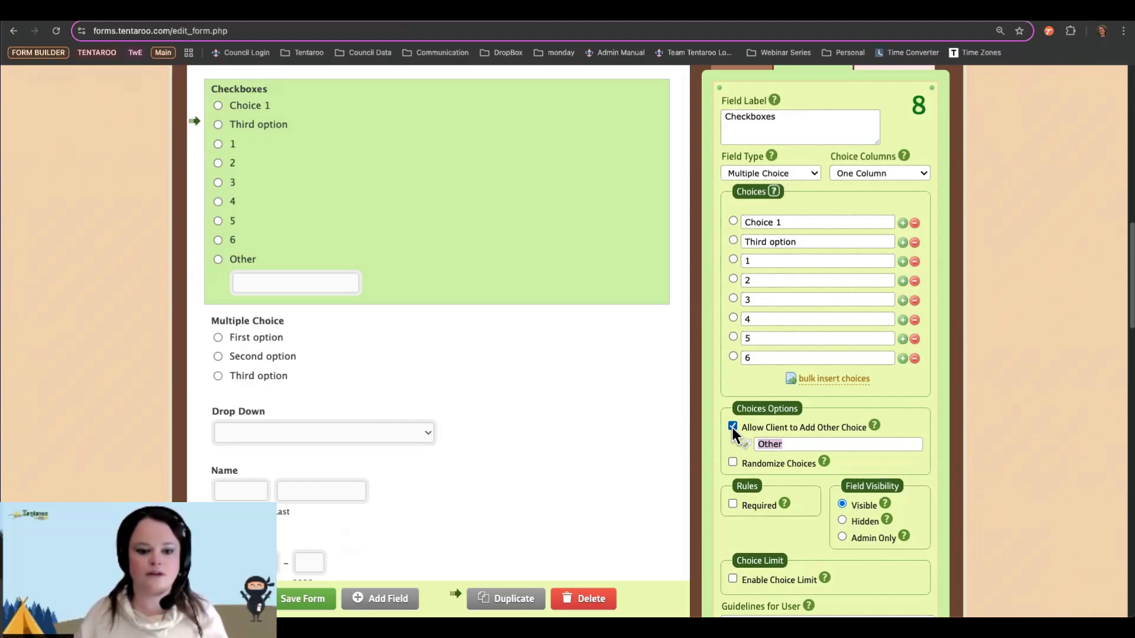
{"action": "scroll", "coordinate": [621, 388], "scroll_direction": "up", "scroll_amount": 5}
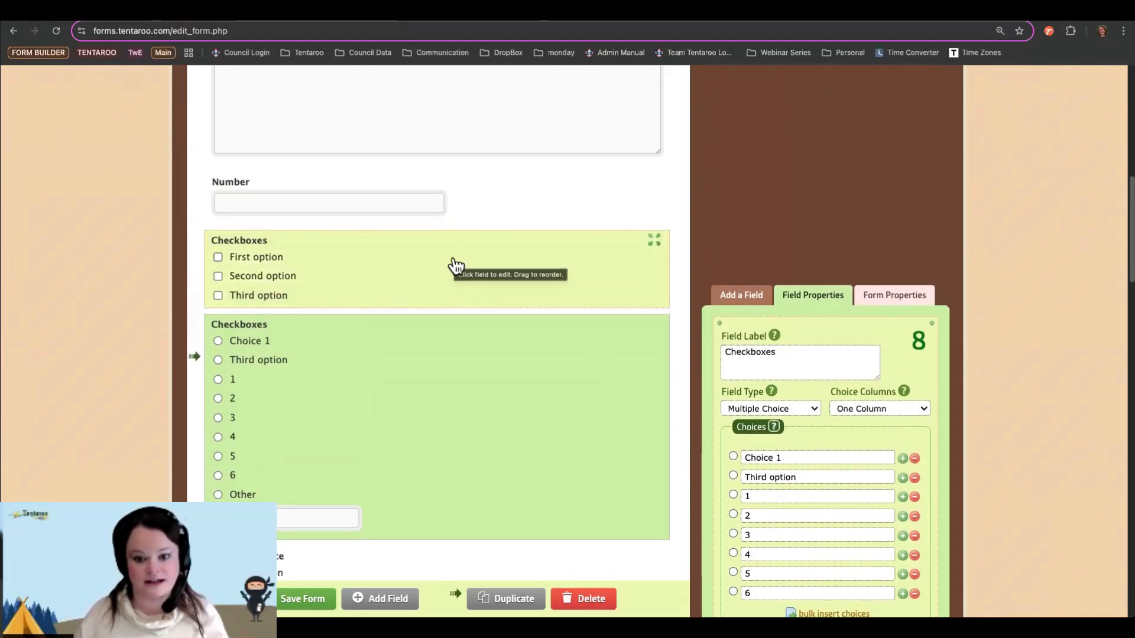
{"action": "left_click", "coordinate": [891, 410]}
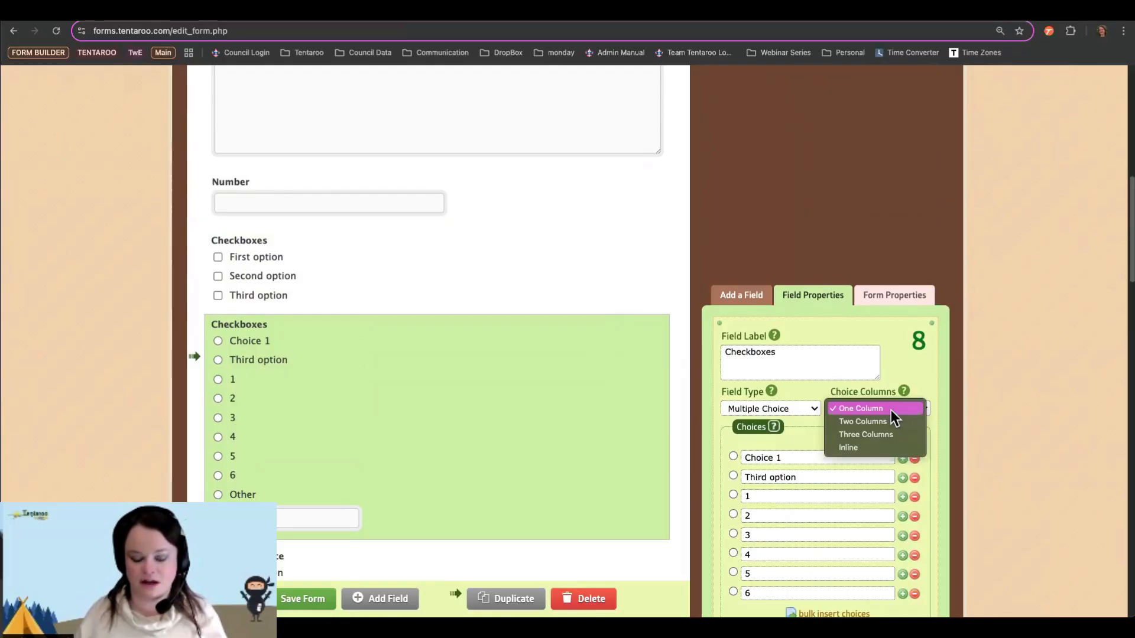
{"action": "left_click", "coordinate": [881, 445]}
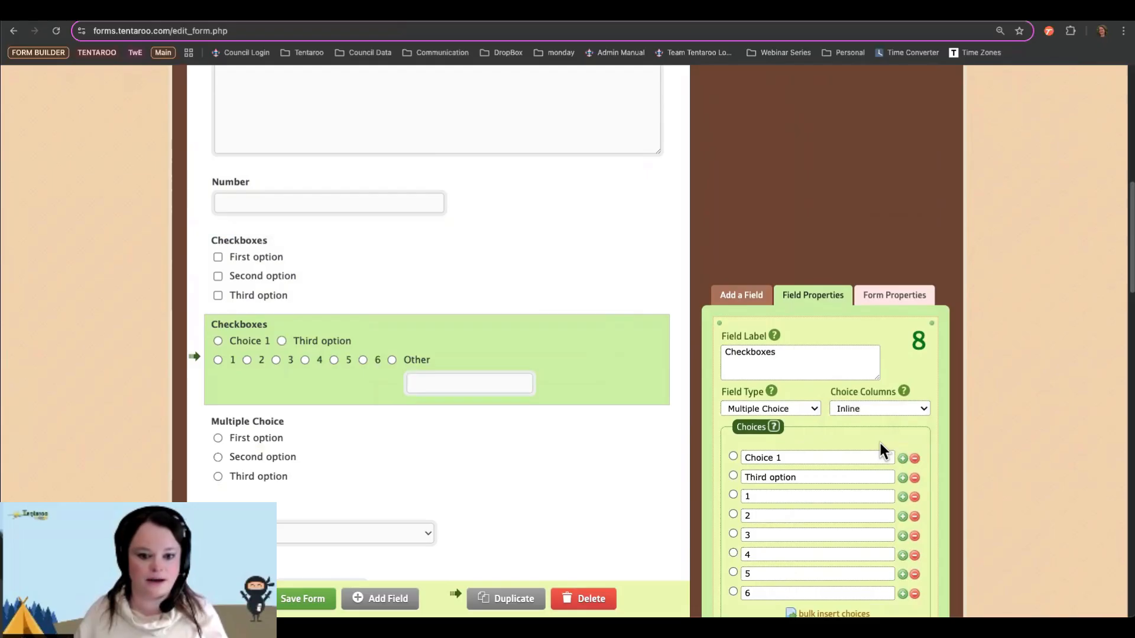
{"action": "left_click", "coordinate": [875, 406]}
{"action": "left_click", "coordinate": [876, 399]}
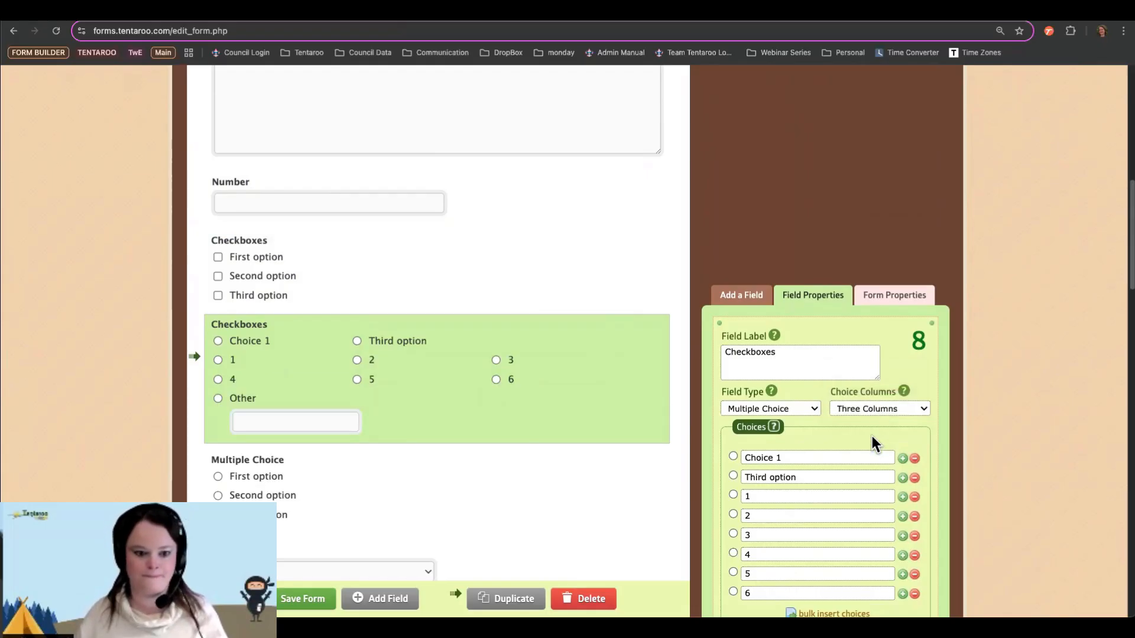
Step: Enable a choice limit on the Multiple Choice field so each choice can be selected only 3 times
{"action": "left_click", "coordinate": [576, 495]}
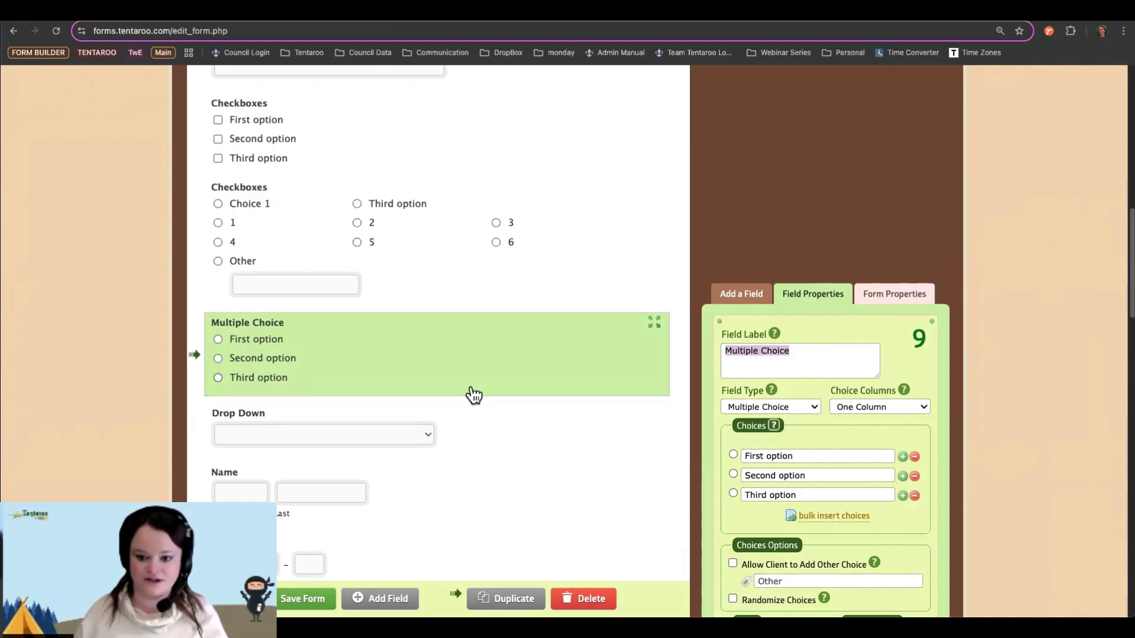
{"action": "scroll", "coordinate": [759, 447], "scroll_direction": "down", "scroll_amount": 4}
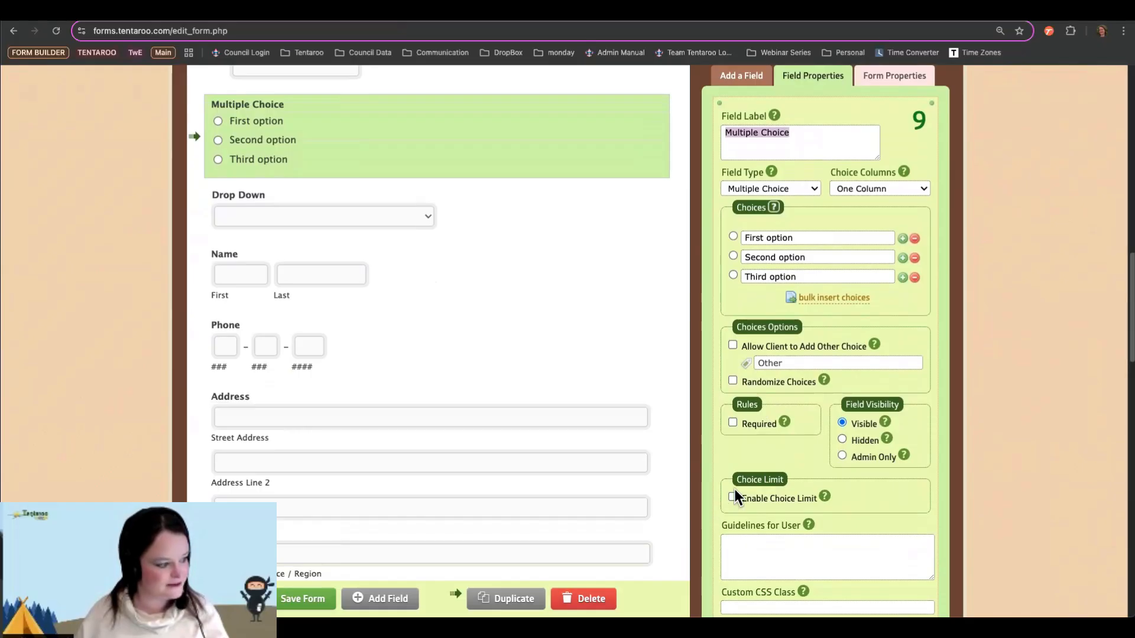
{"action": "left_click", "coordinate": [733, 497]}
{"action": "scroll", "coordinate": [815, 459], "scroll_direction": "down", "scroll_amount": 2}
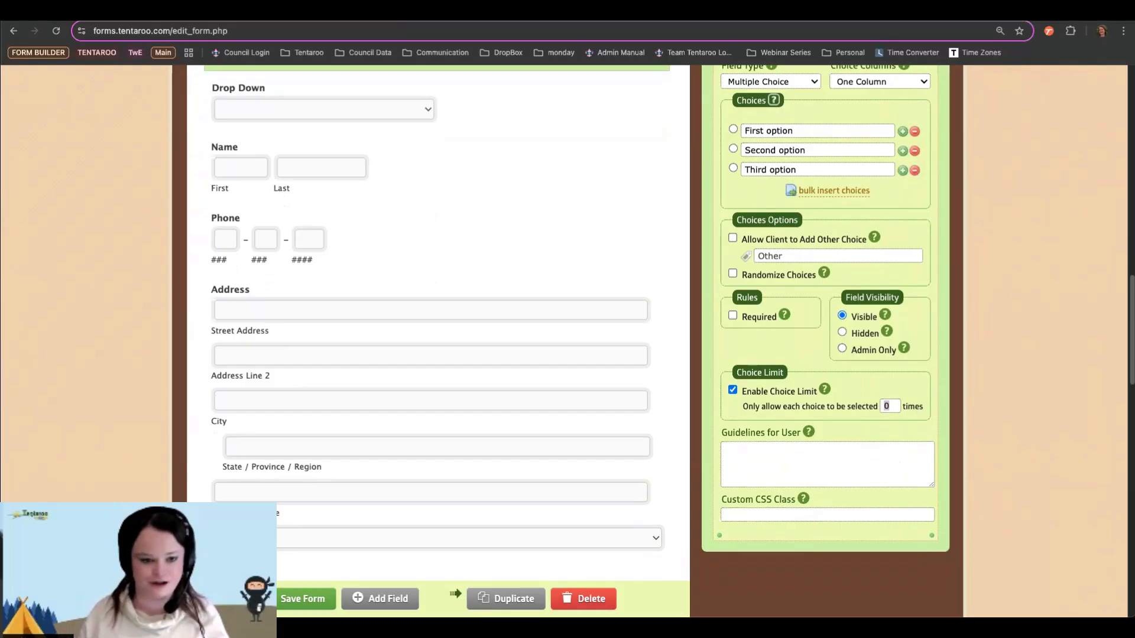
{"action": "type", "text": "3"}
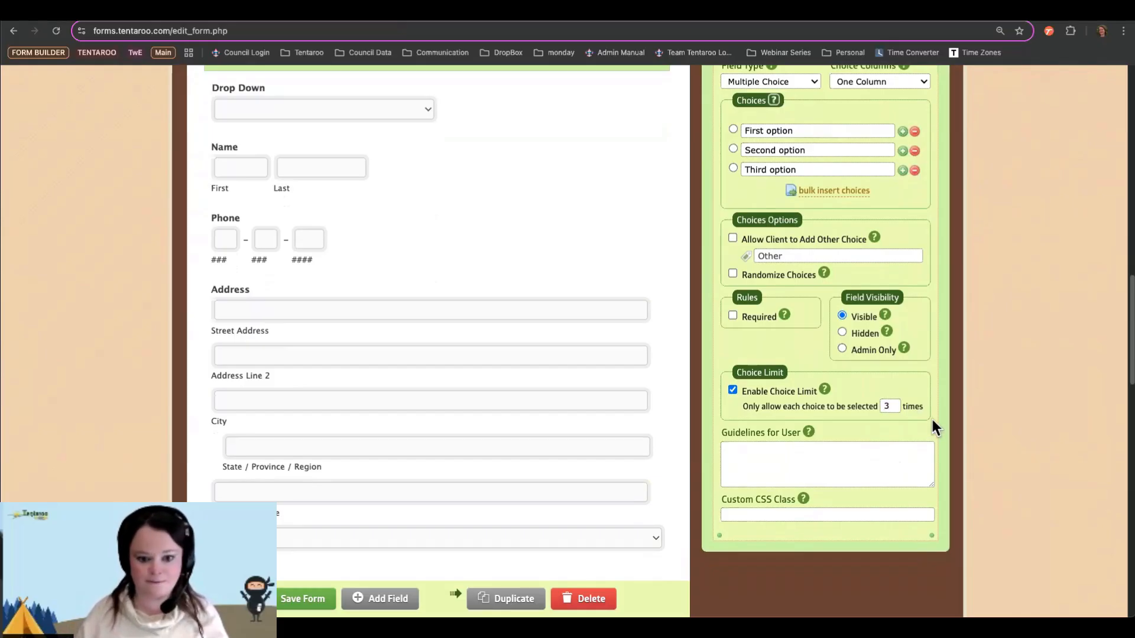
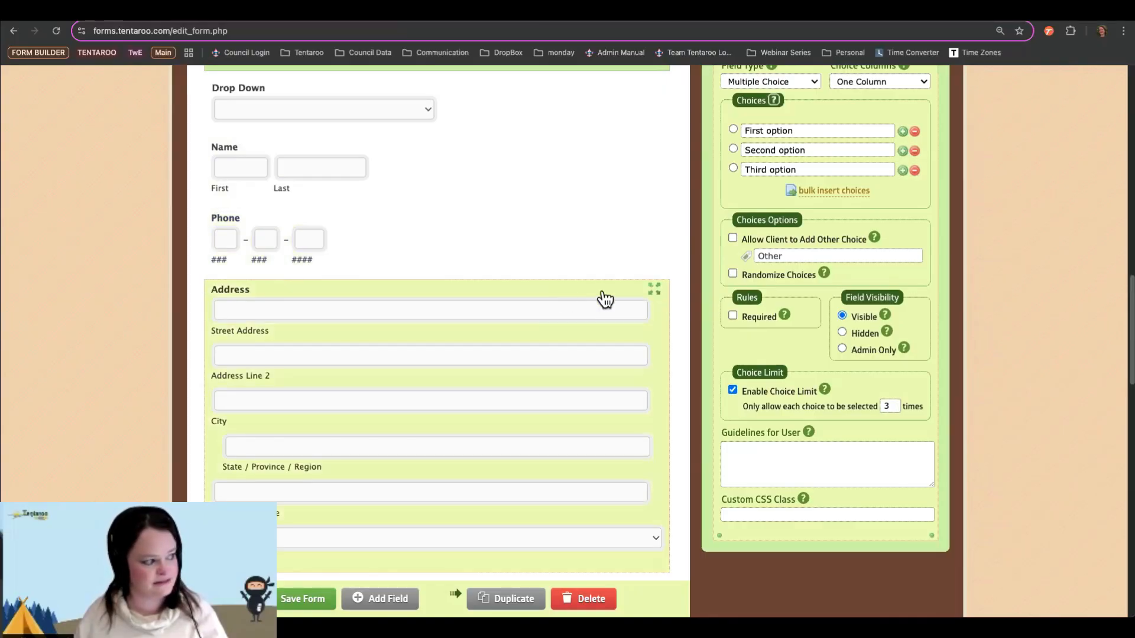
Step: Hide Address Line 2 in the Address field and restrict it to U.S. state selection
{"action": "scroll", "coordinate": [603, 299], "scroll_direction": "up", "scroll_amount": 5}
{"action": "scroll", "coordinate": [606, 300], "scroll_direction": "down", "scroll_amount": 7}
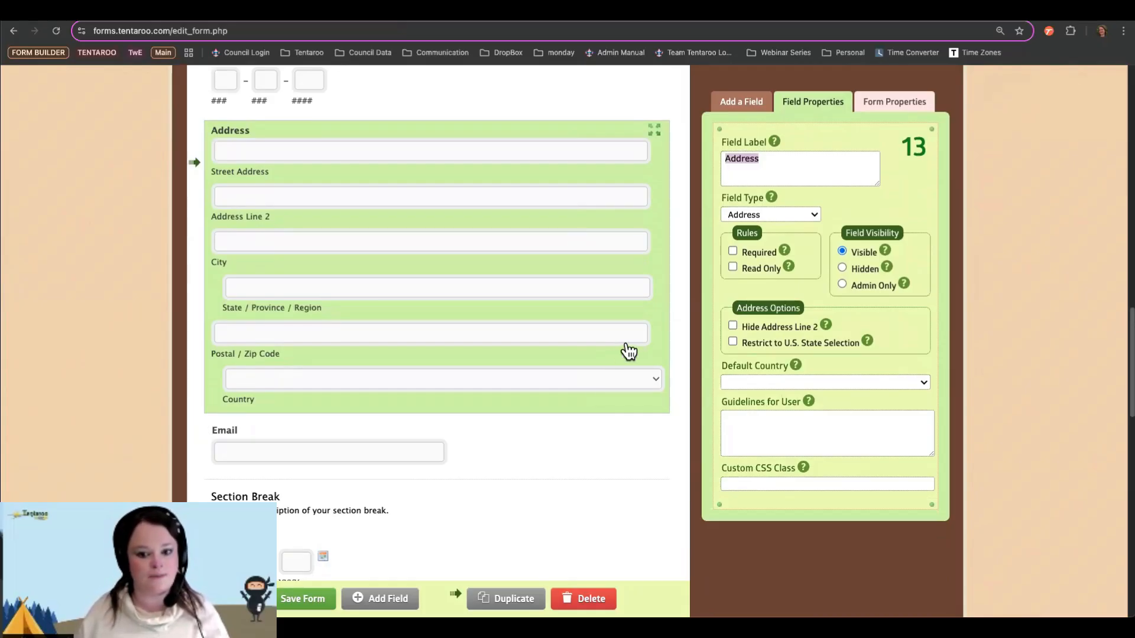
{"action": "left_click", "coordinate": [733, 326]}
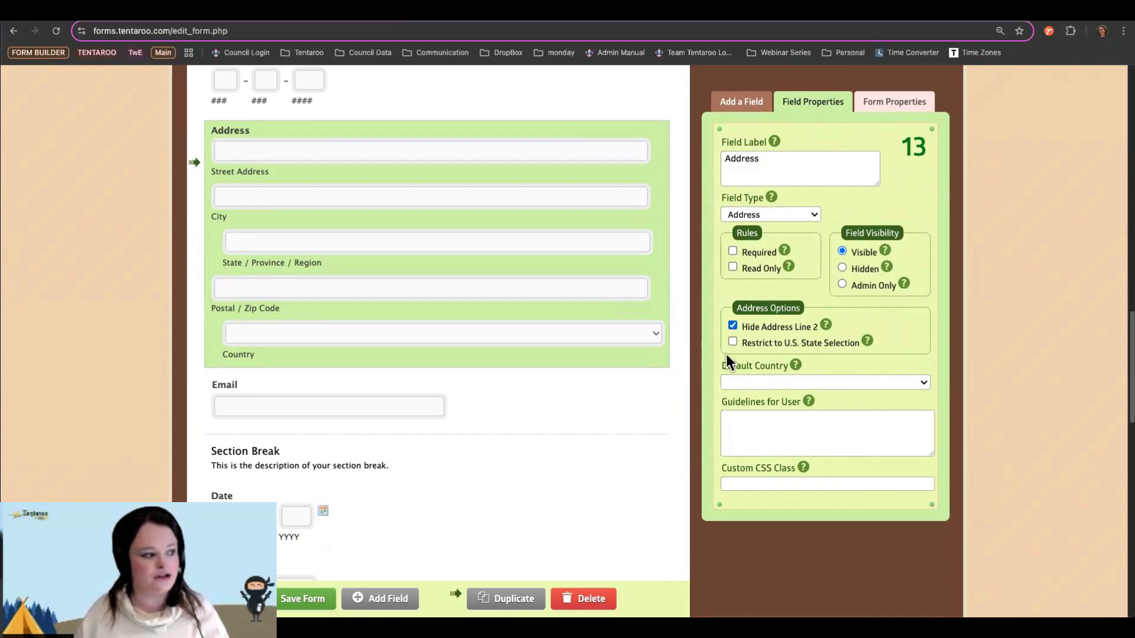
{"action": "left_click", "coordinate": [732, 342]}
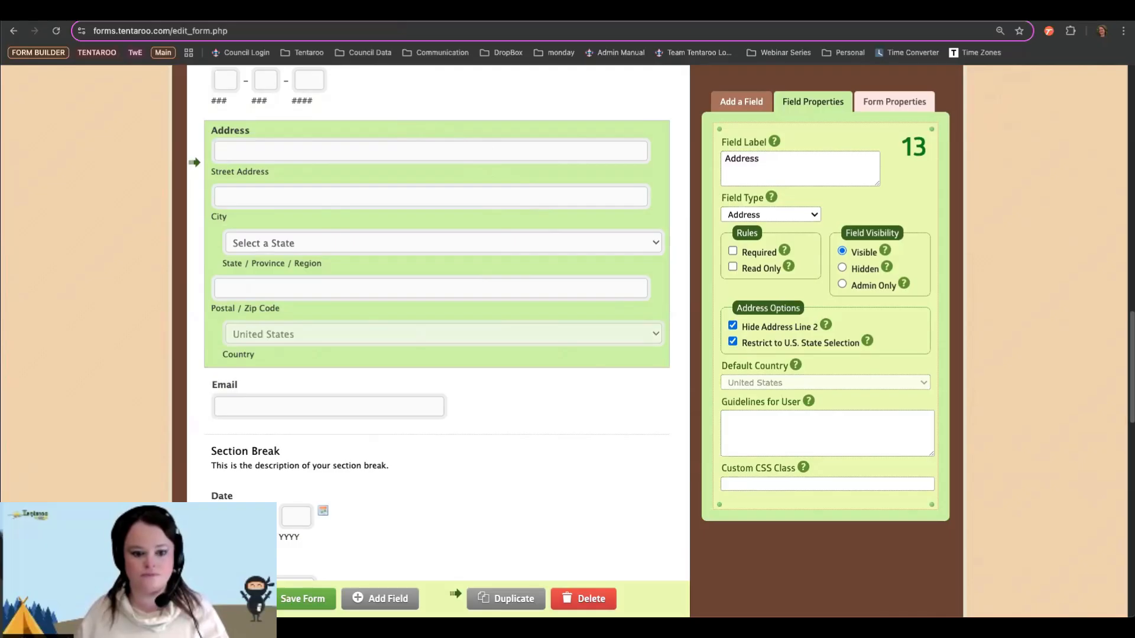
Step: Disable all future dates in the Date field's date options
{"action": "scroll", "coordinate": [613, 388], "scroll_direction": "down", "scroll_amount": 3}
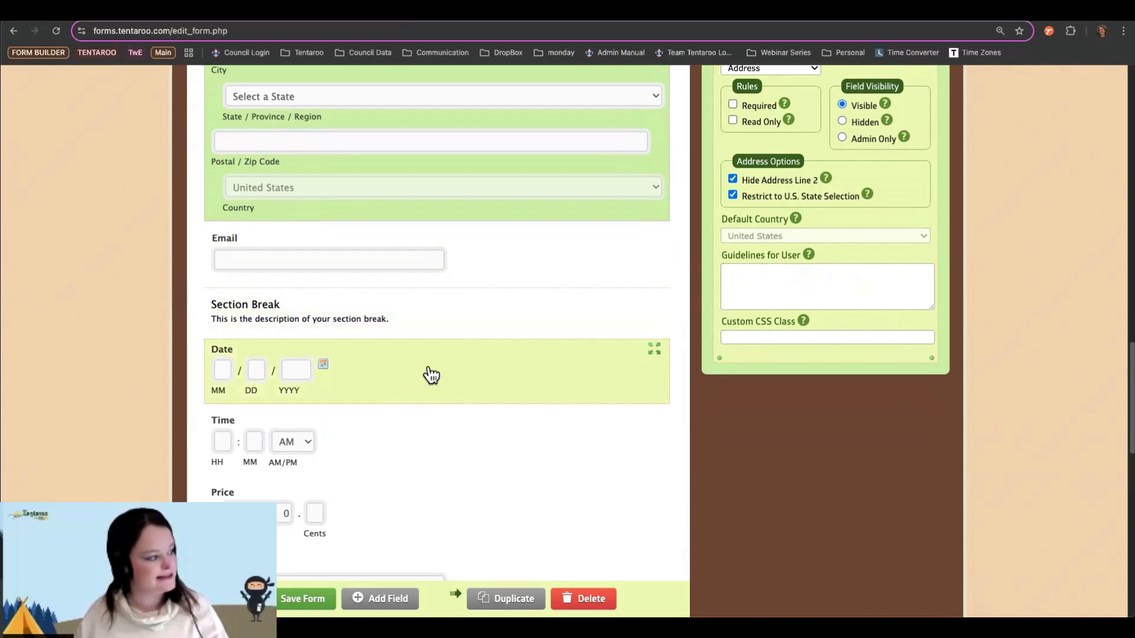
{"action": "left_click", "coordinate": [427, 376]}
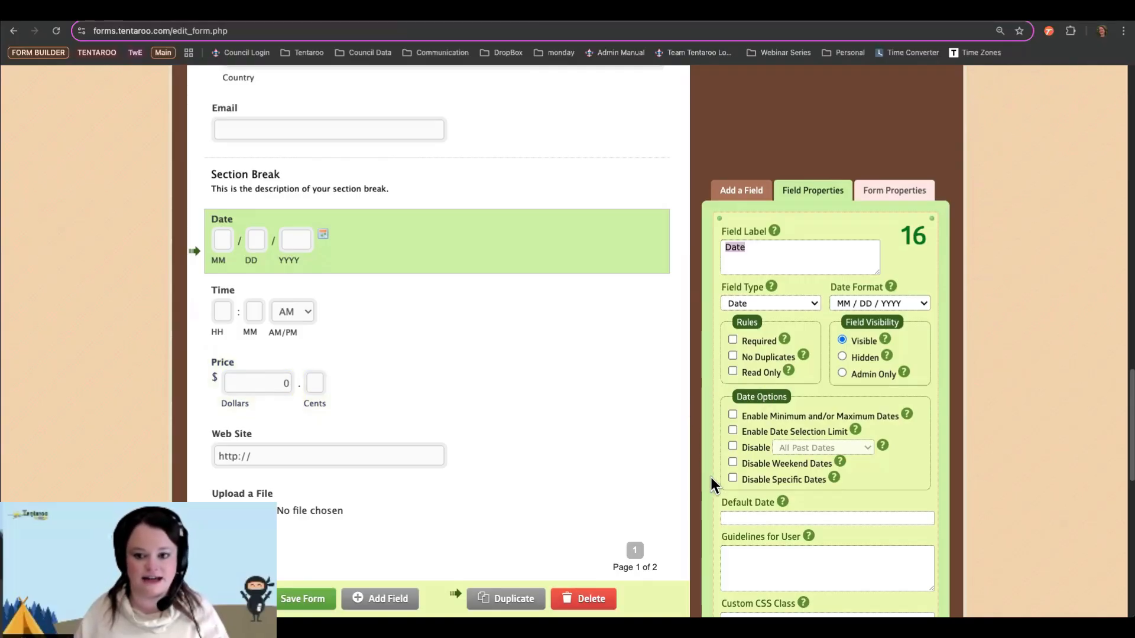
{"action": "left_click", "coordinate": [733, 447]}
{"action": "left_click", "coordinate": [792, 449]}
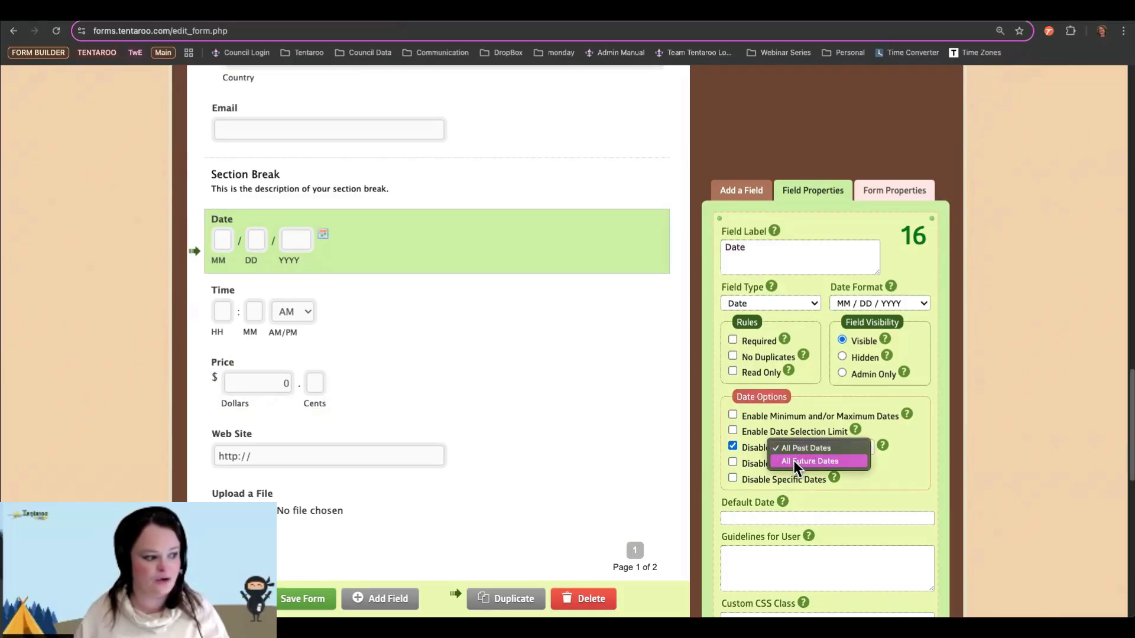
{"action": "left_click", "coordinate": [793, 462]}
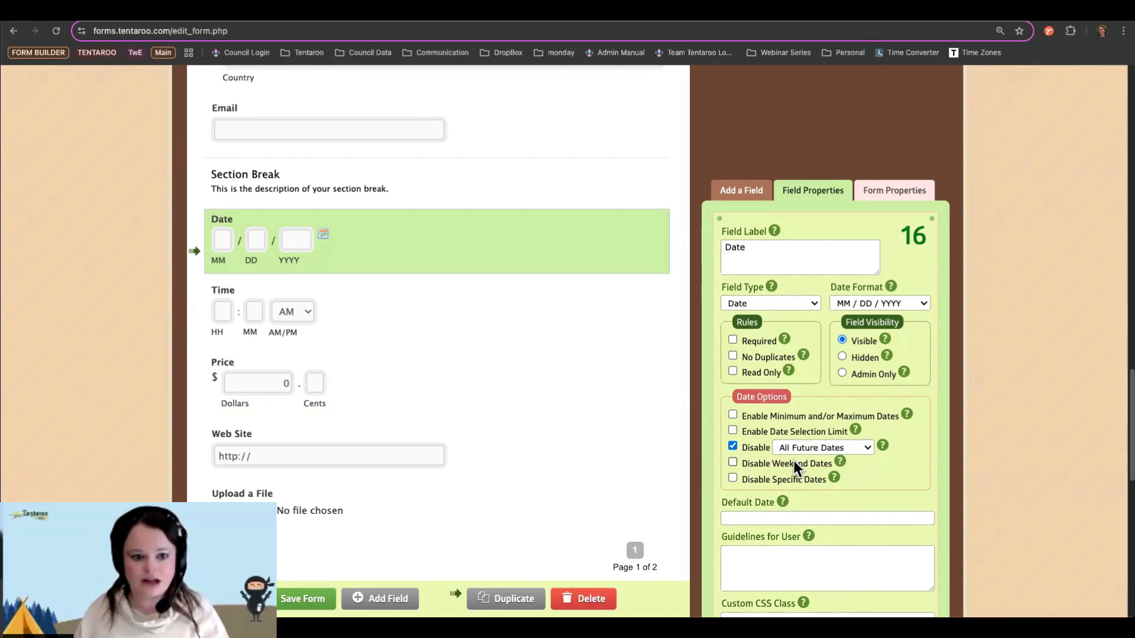
Step: Read the help on the Date field's default date formats and view the suggested entries for the default date
{"action": "scroll", "coordinate": [793, 459], "scroll_direction": "down", "scroll_amount": 1}
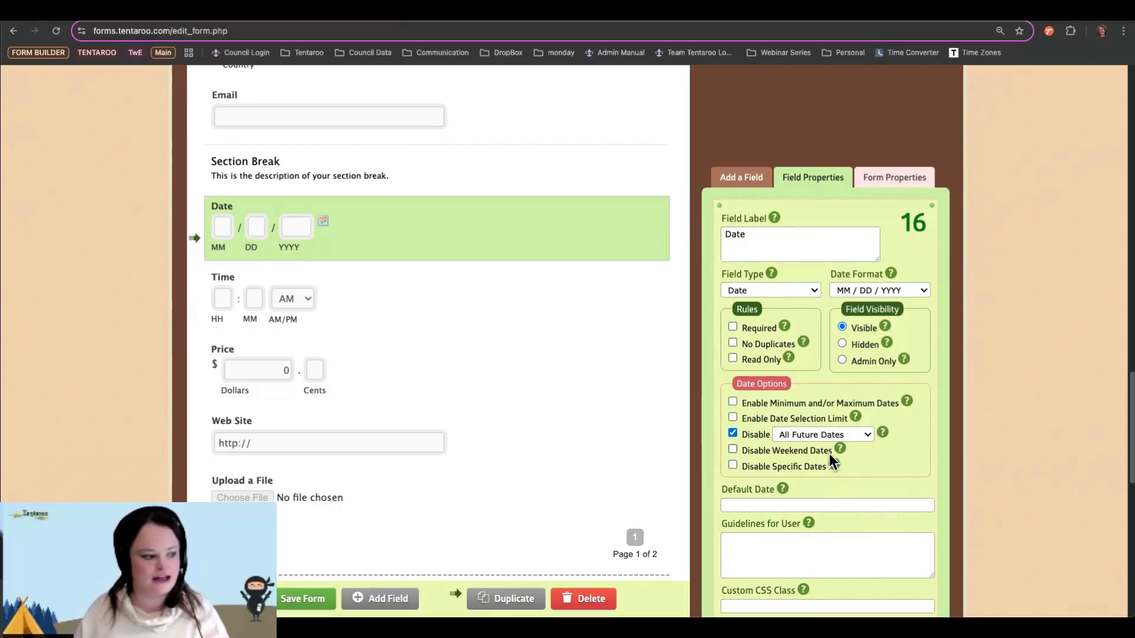
{"action": "mouse_move", "coordinate": [783, 493]}
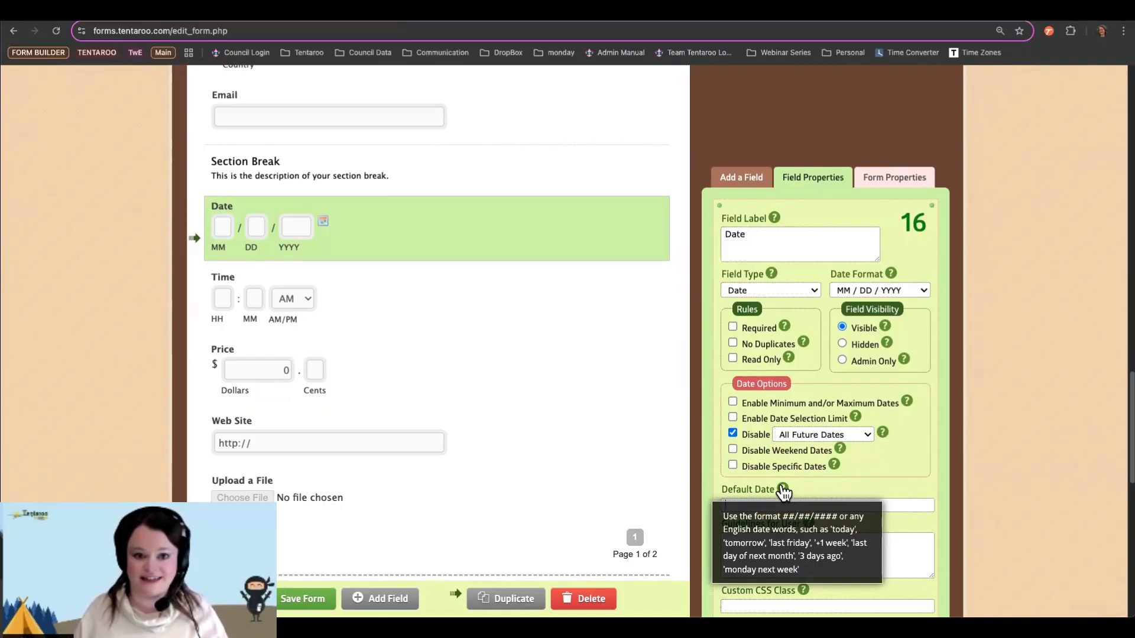
{"action": "left_click", "coordinate": [783, 504]}
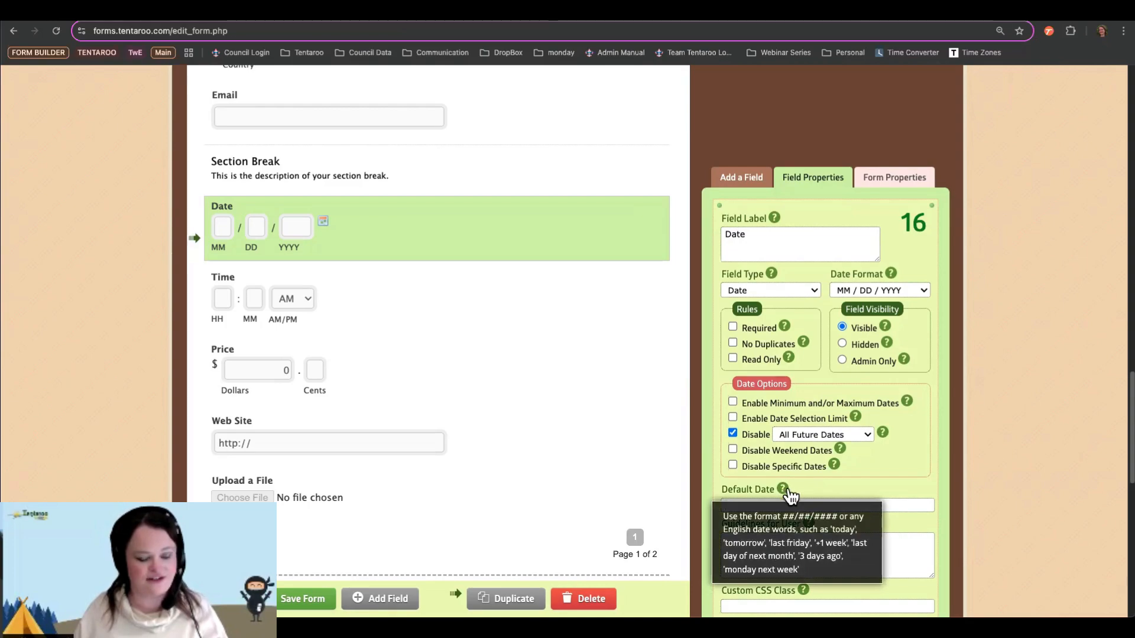
{"action": "scroll", "coordinate": [787, 499], "scroll_direction": "down", "scroll_amount": 5}
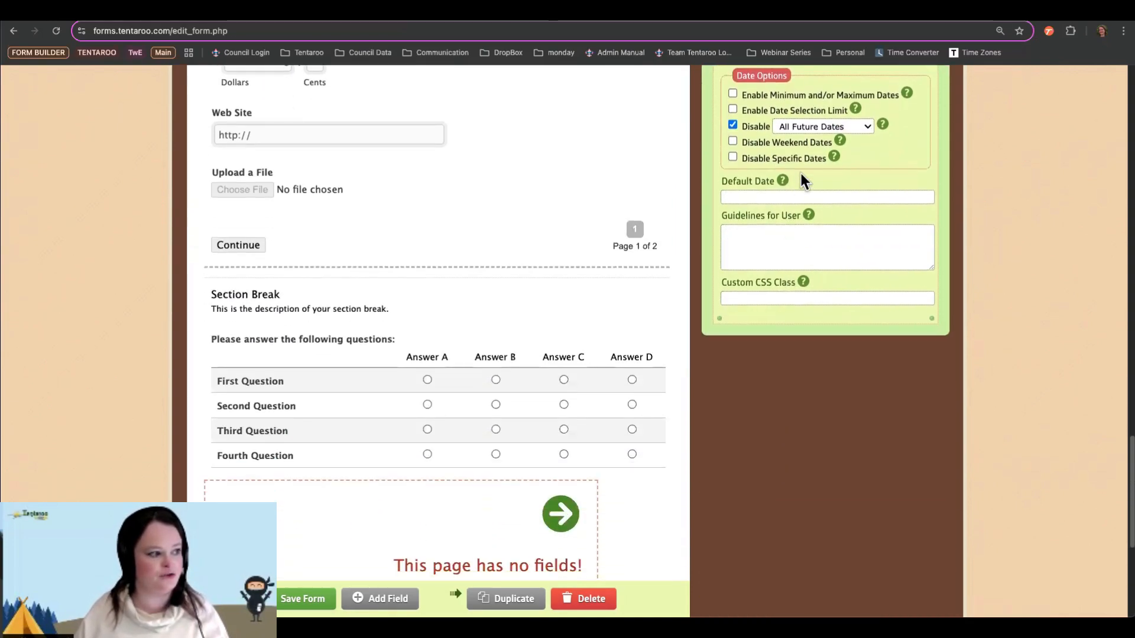
{"action": "mouse_move", "coordinate": [780, 183]}
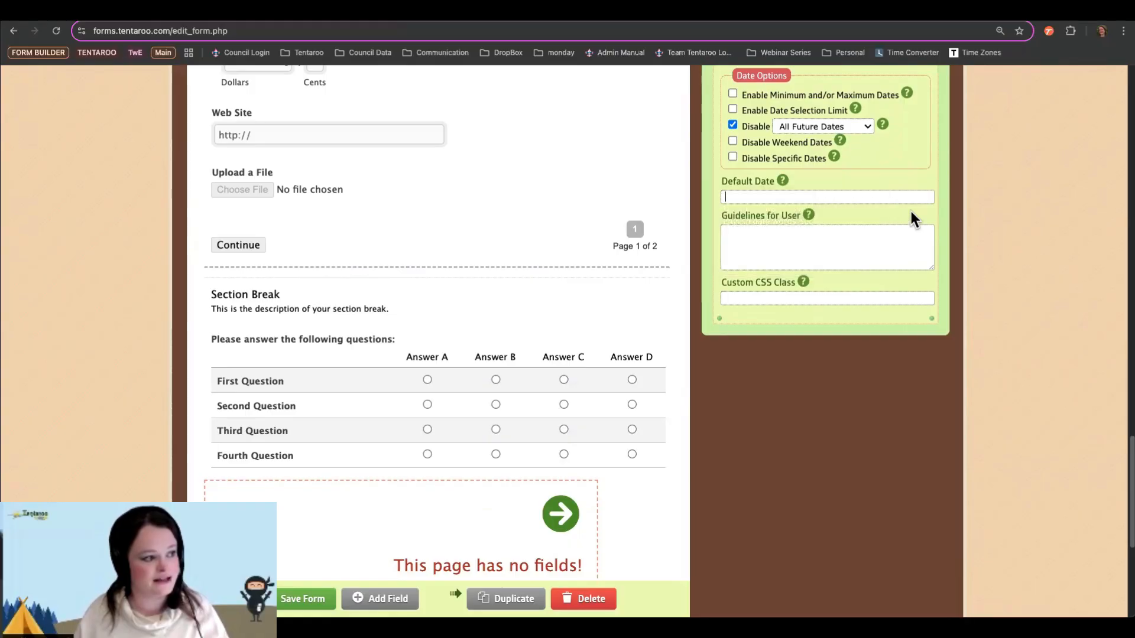
{"action": "left_click", "coordinate": [867, 198]}
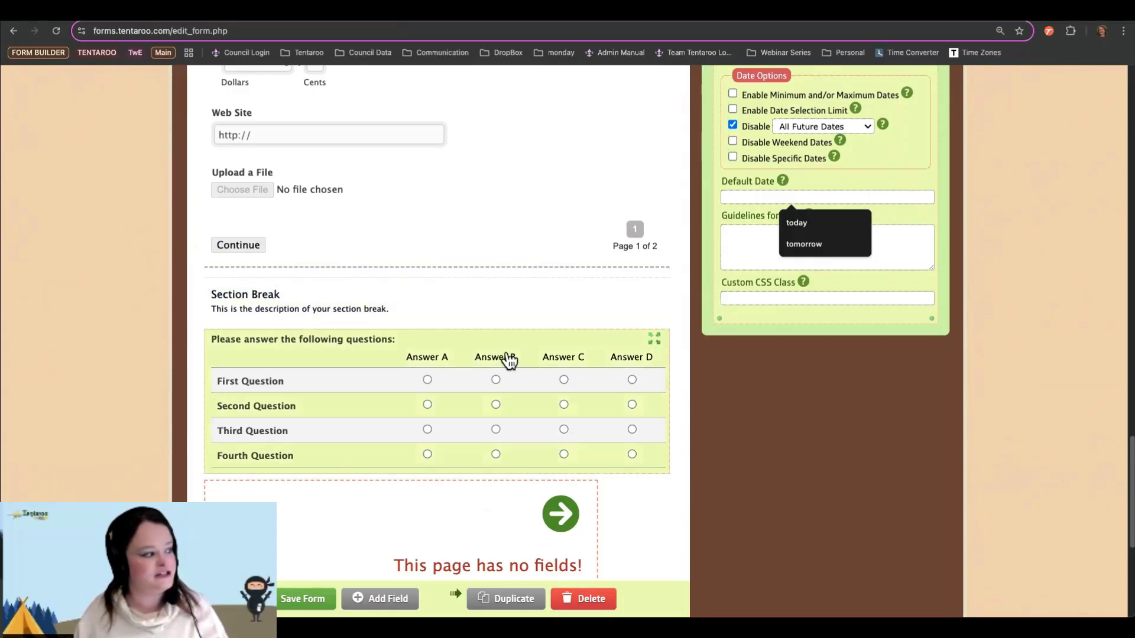
Step: Open the properties of the Time field and view its time options
{"action": "scroll", "coordinate": [499, 119], "scroll_direction": "up", "scroll_amount": 1}
{"action": "scroll", "coordinate": [499, 119], "scroll_direction": "up", "scroll_amount": 3}
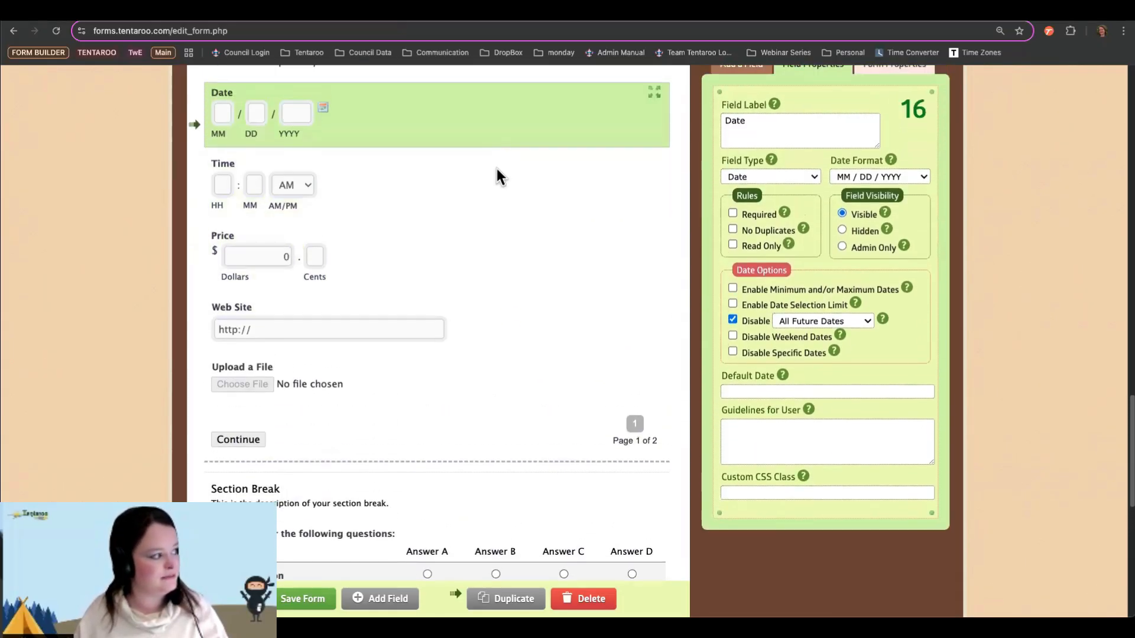
{"action": "left_click", "coordinate": [494, 197]}
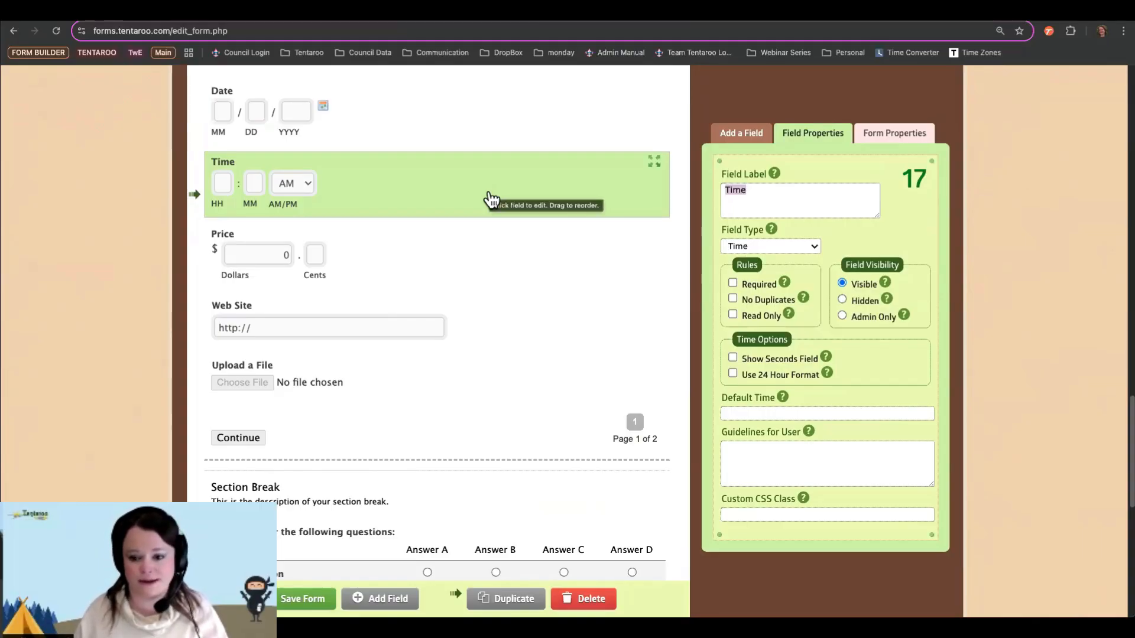
Step: Set the Upload a File field's file type limit to Only Allow the listed file types
{"action": "left_click", "coordinate": [329, 371]}
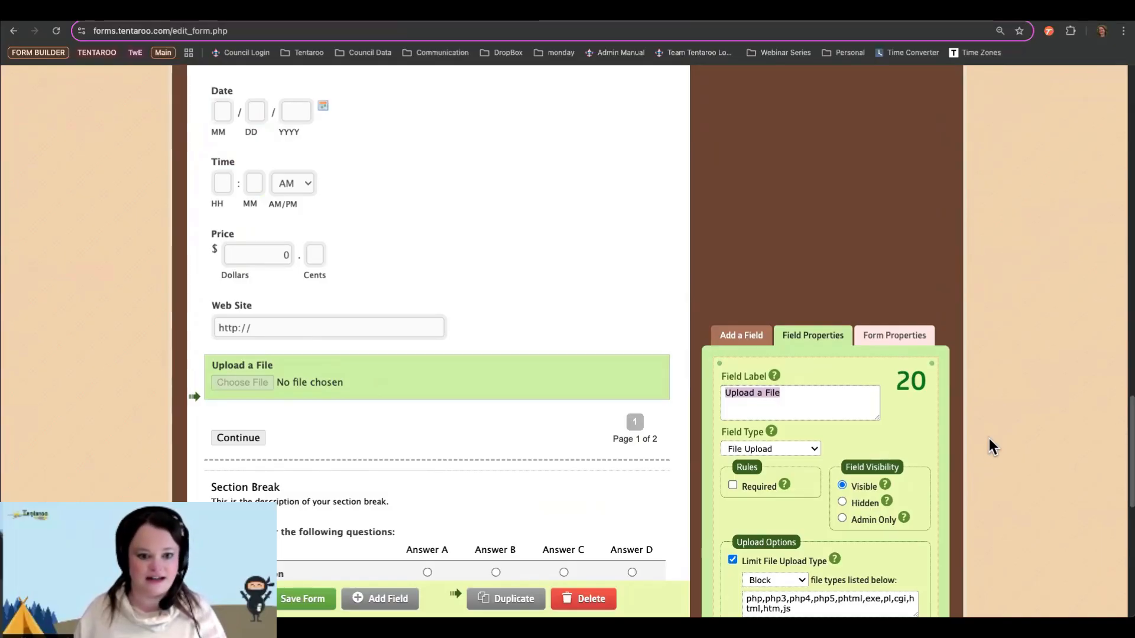
{"action": "scroll", "coordinate": [926, 426], "scroll_direction": "down", "scroll_amount": 3}
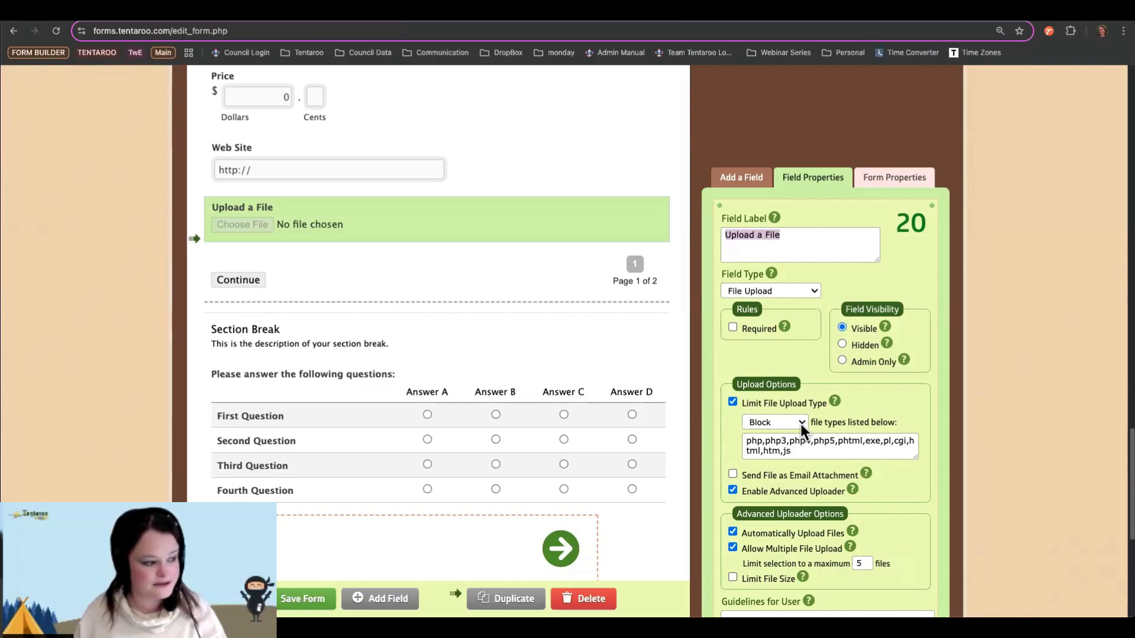
{"action": "left_click", "coordinate": [800, 424]}
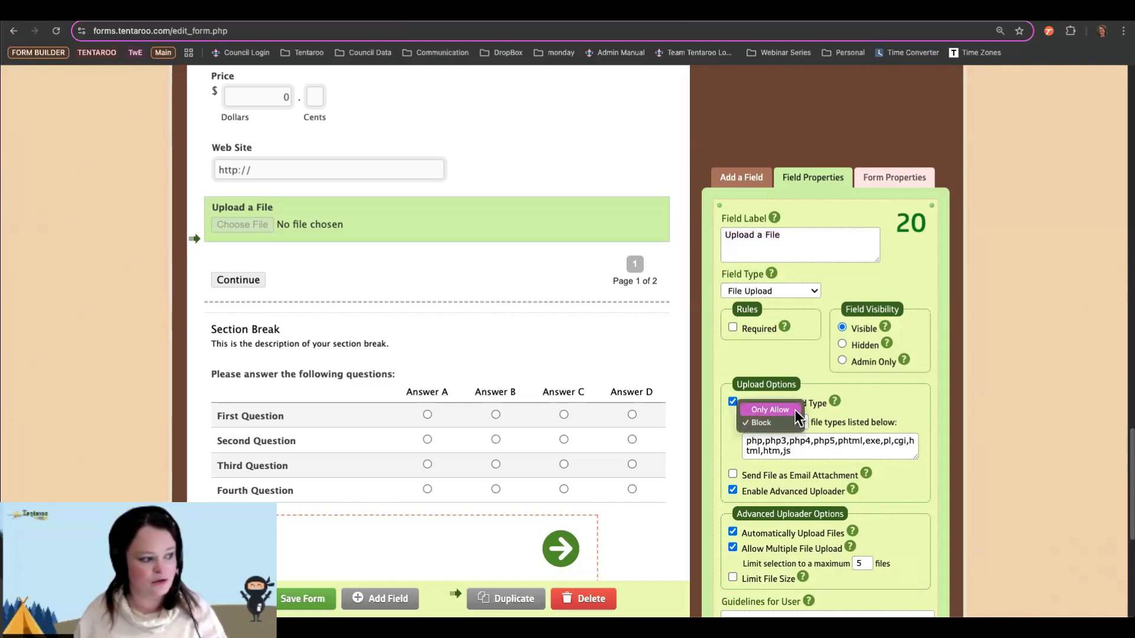
{"action": "left_click", "coordinate": [795, 409]}
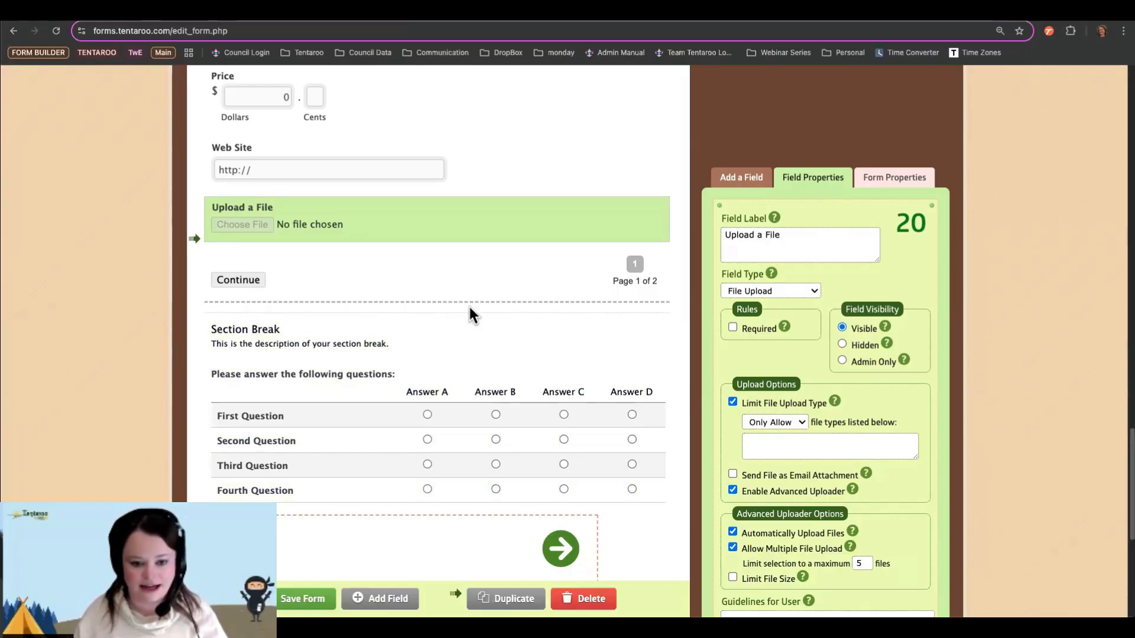
Step: Change the submit button text of page 1's page break to "Unit Info"
{"action": "left_click", "coordinate": [379, 277]}
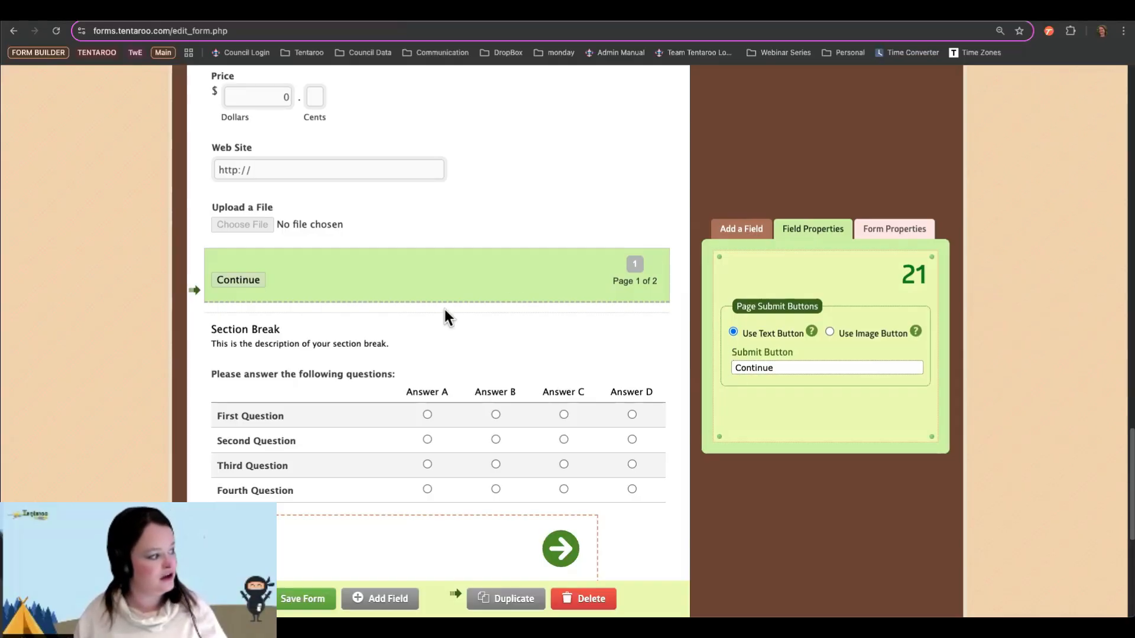
{"action": "double_click", "coordinate": [746, 367]}
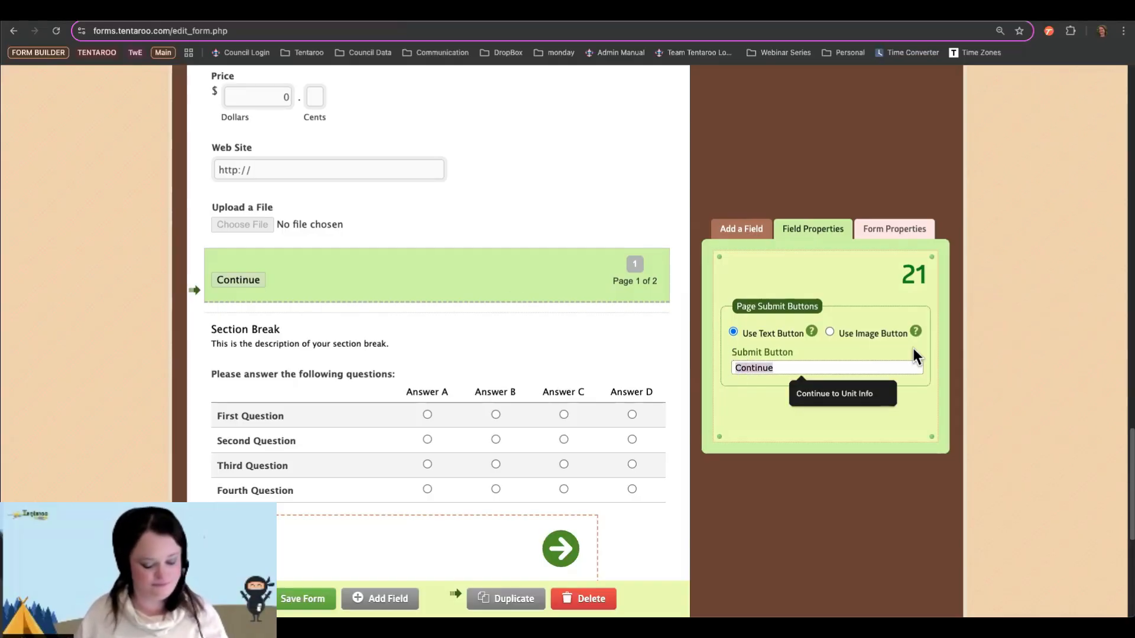
{"action": "type", "text": "Unit Inmf"}
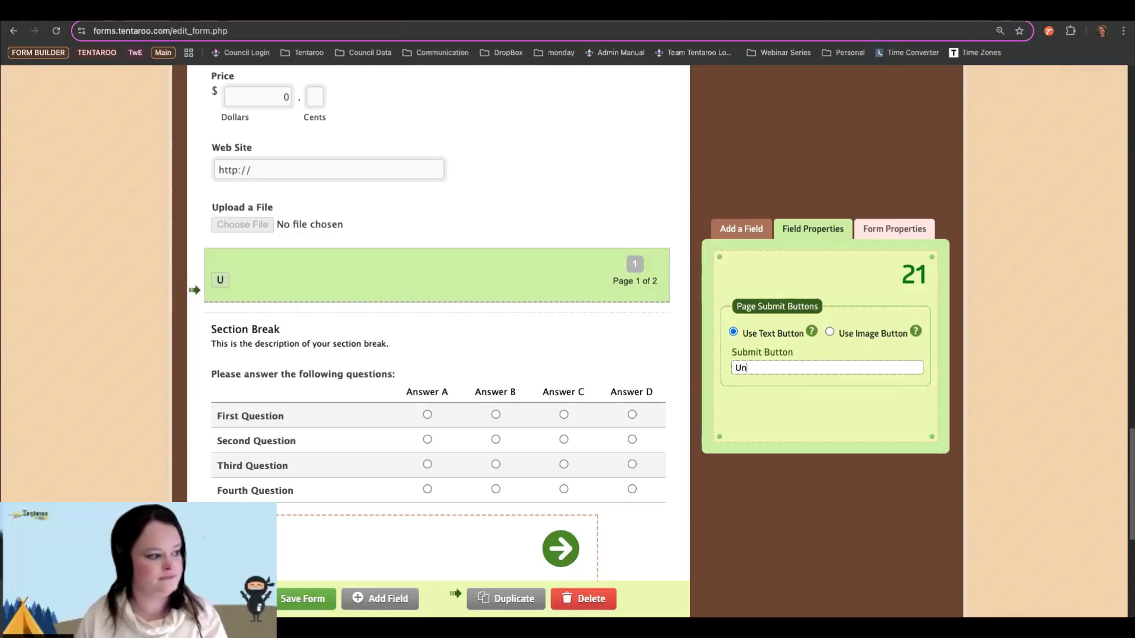
{"action": "key", "text": "BackSpace"}
{"action": "key", "text": "BackSpace"}
{"action": "type", "text": "fo"}
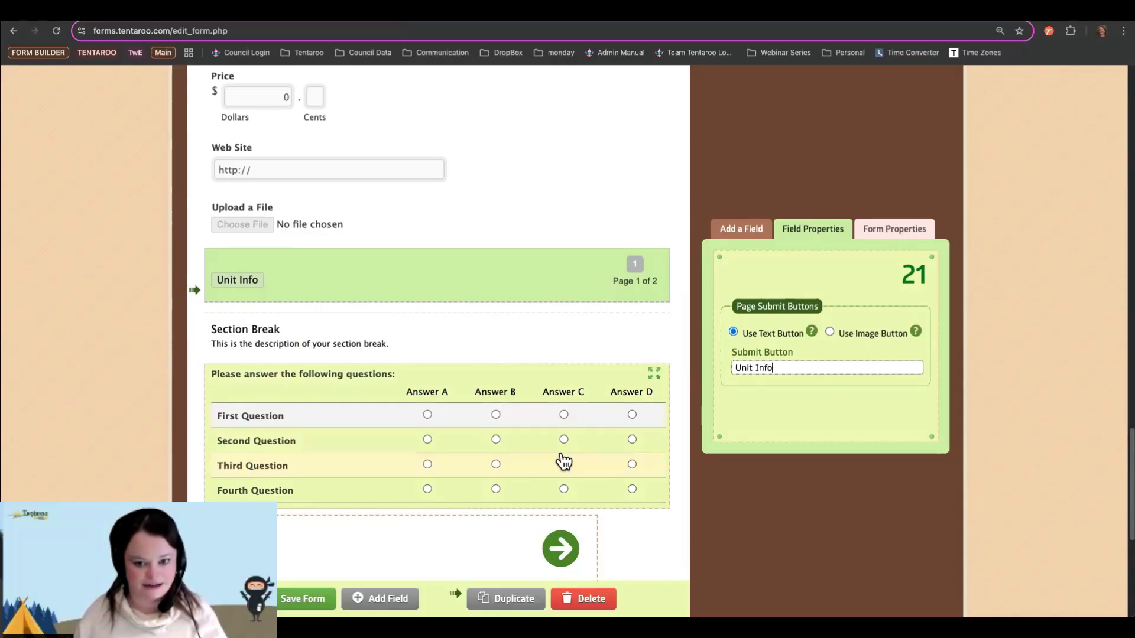
Step: Open the submit button properties of page 2 and examine its Submit and Back button texts
{"action": "scroll", "coordinate": [564, 461], "scroll_direction": "down", "scroll_amount": 5}
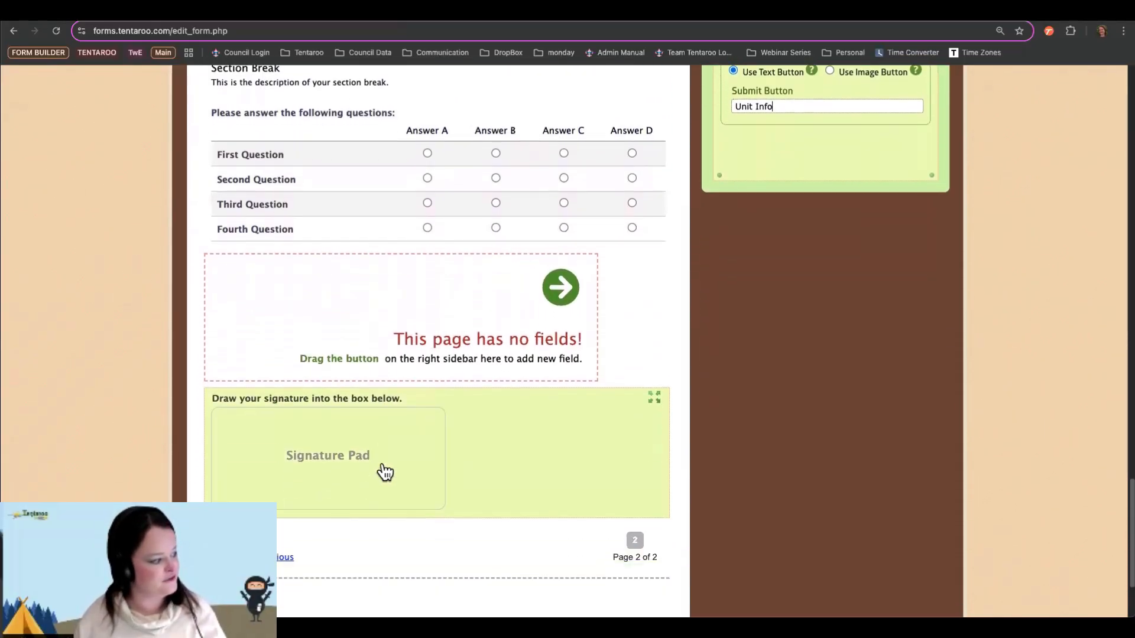
{"action": "scroll", "coordinate": [383, 449], "scroll_direction": "down", "scroll_amount": 3}
{"action": "left_click", "coordinate": [381, 421]}
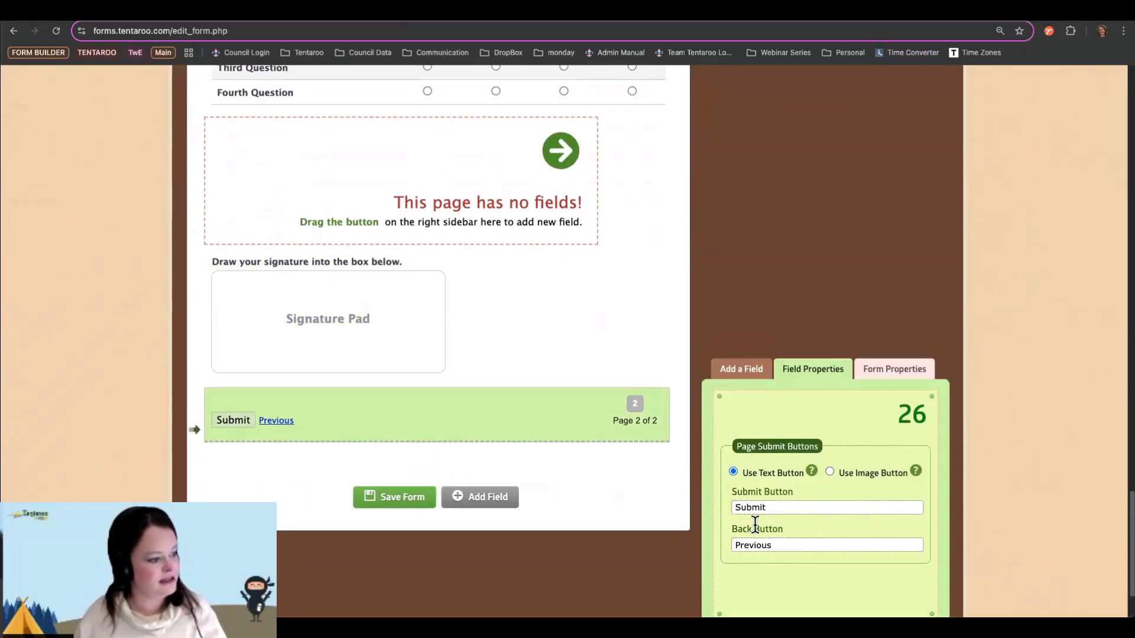
{"action": "double_click", "coordinate": [759, 544]}
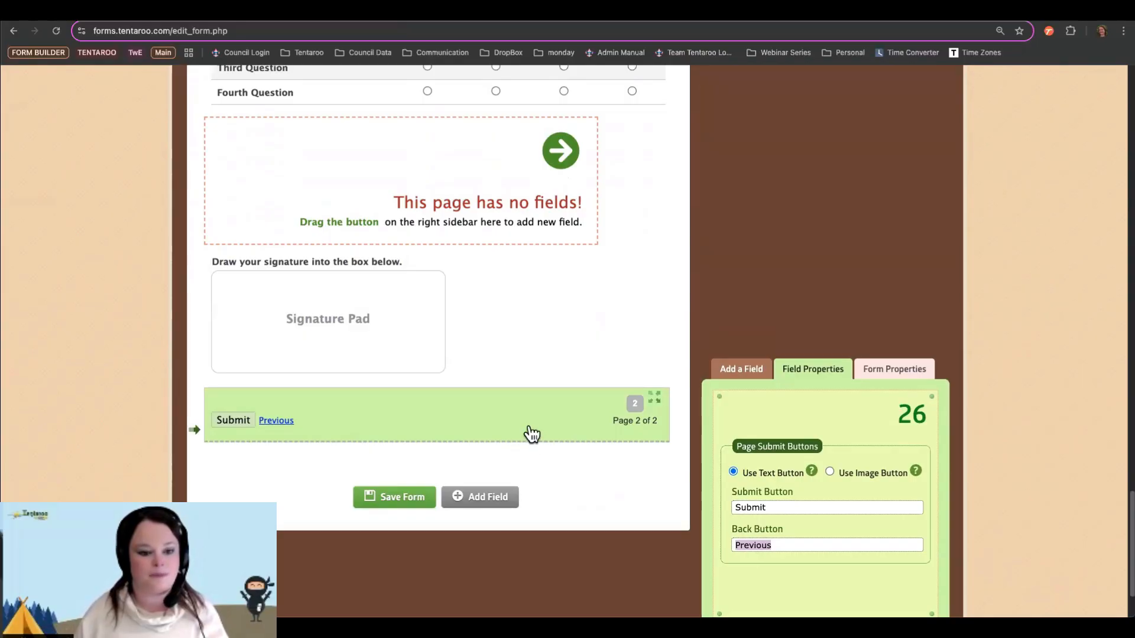
Step: Title page 1 "Contact info" and page 2 "Unit Info" in the form's pagination settings
{"action": "scroll", "coordinate": [525, 433], "scroll_direction": "up", "scroll_amount": 2}
{"action": "scroll", "coordinate": [510, 414], "scroll_direction": "up", "scroll_amount": 20}
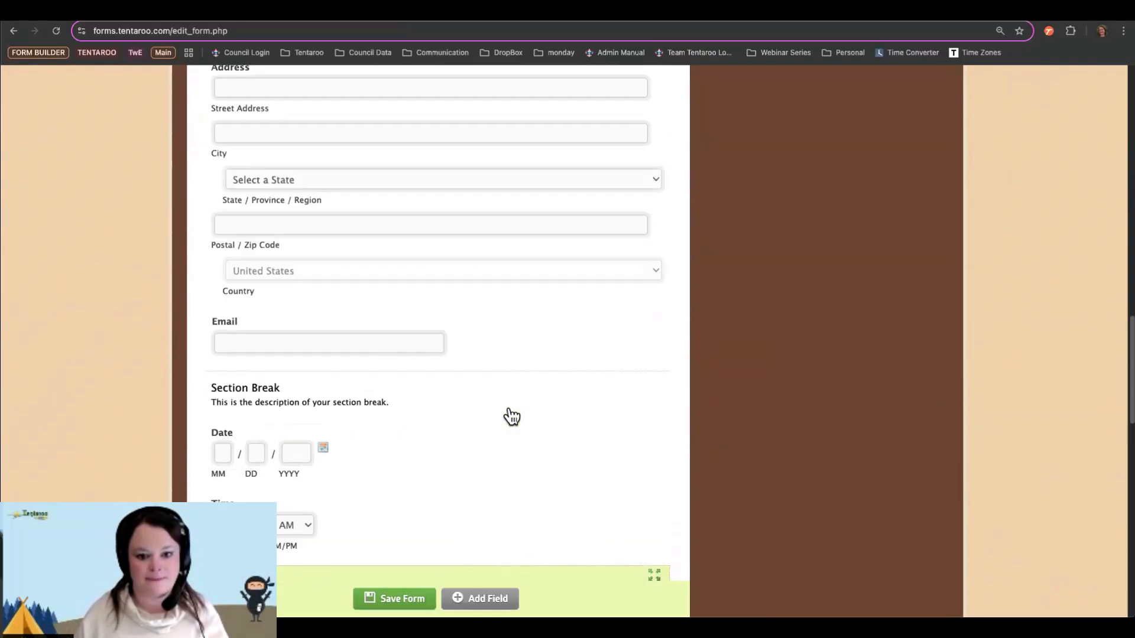
{"action": "scroll", "coordinate": [510, 414], "scroll_direction": "up", "scroll_amount": 2}
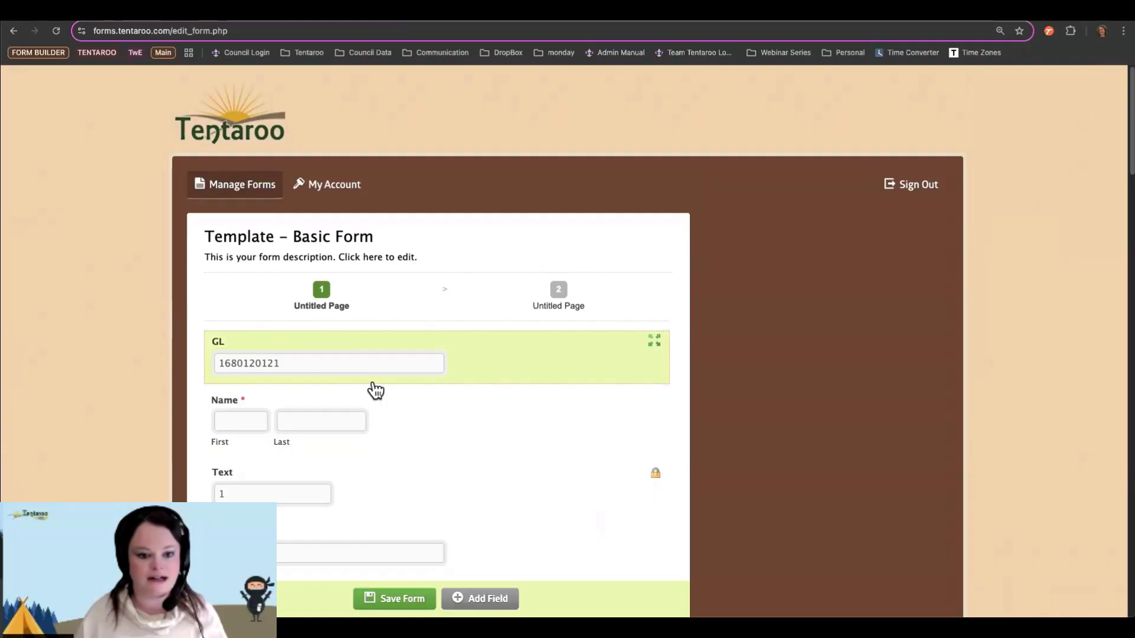
{"action": "left_click", "coordinate": [431, 300]}
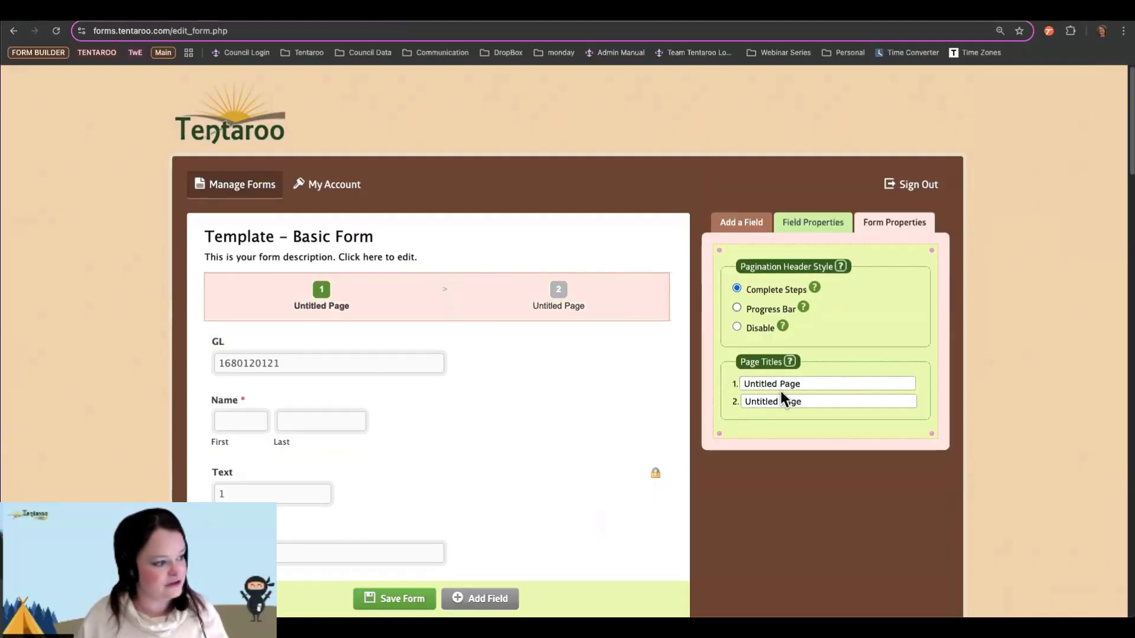
{"action": "left_click_drag", "start_coordinate": [801, 383], "coordinate": [725, 384]}
{"action": "type", "text": "Contact info"}
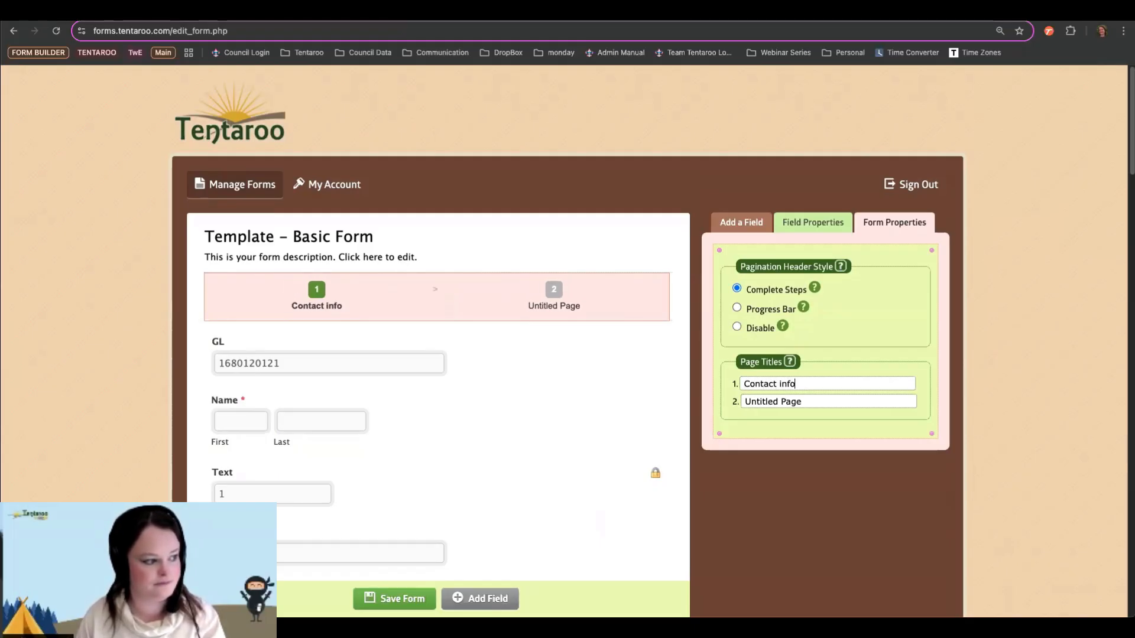
{"action": "key", "text": "Tab"}
{"action": "type", "text": "Unit Info"}
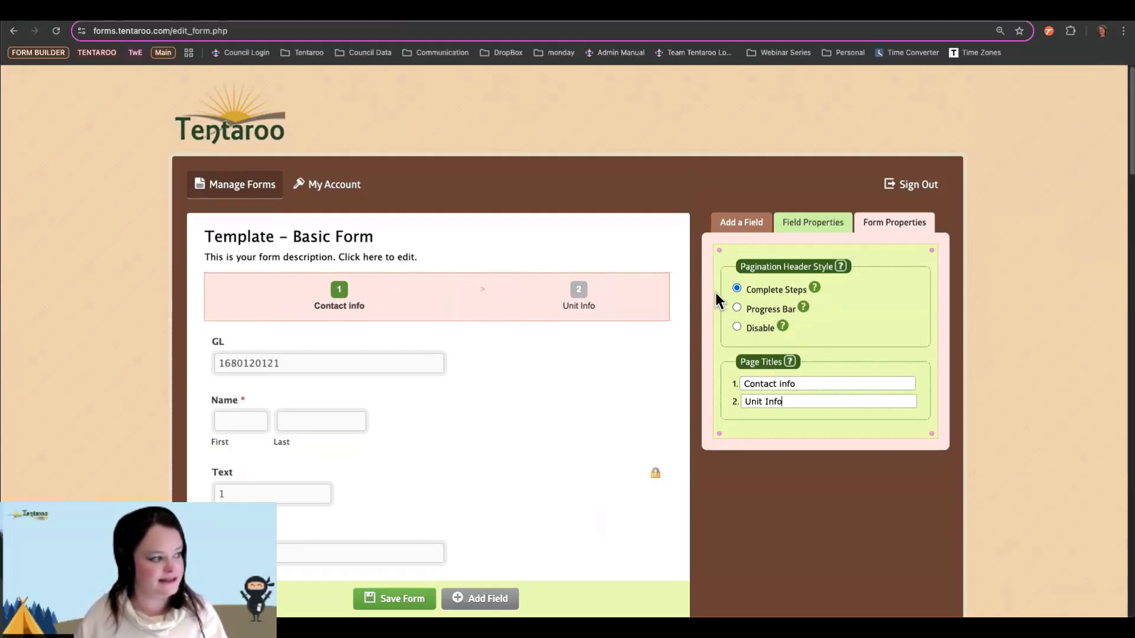
Step: Try the Progress Bar style for the pagination header, and set the header to Disable
{"action": "left_click", "coordinate": [736, 307]}
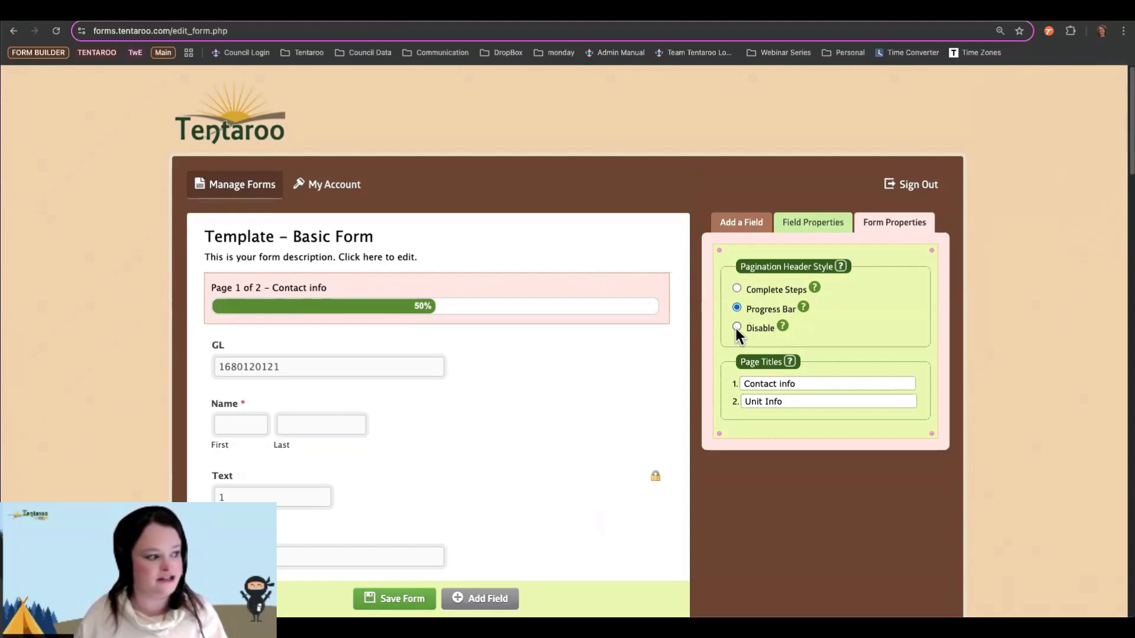
{"action": "left_click", "coordinate": [736, 327]}
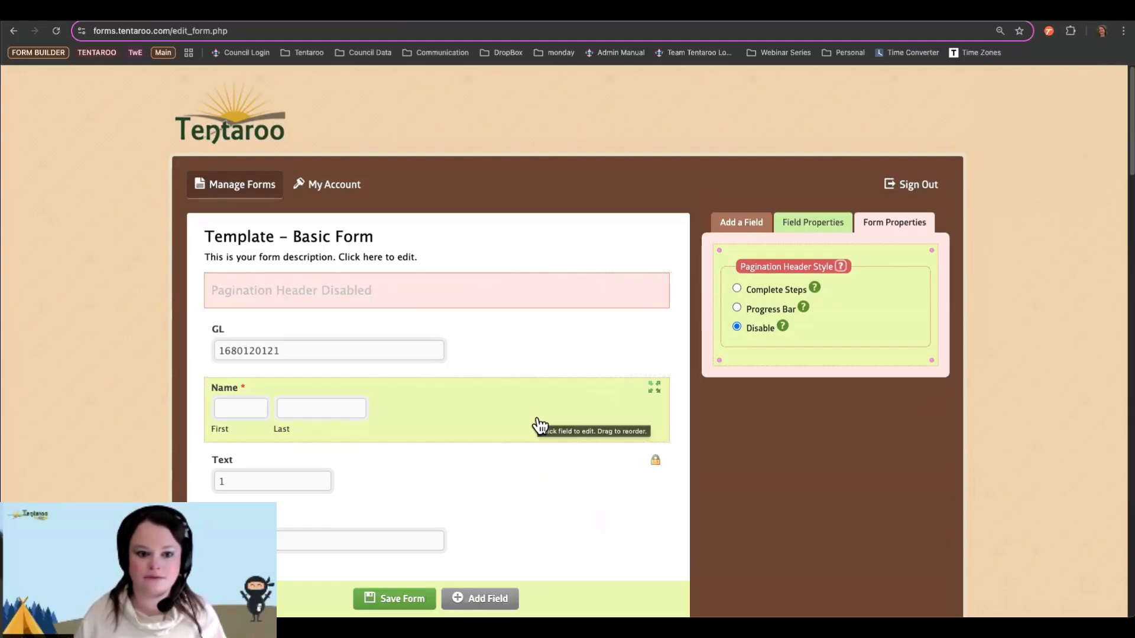
Step: Reopen the Upload a File field's properties and enable Send File as Email Attachment
{"action": "scroll", "coordinate": [539, 424], "scroll_direction": "down", "scroll_amount": 10}
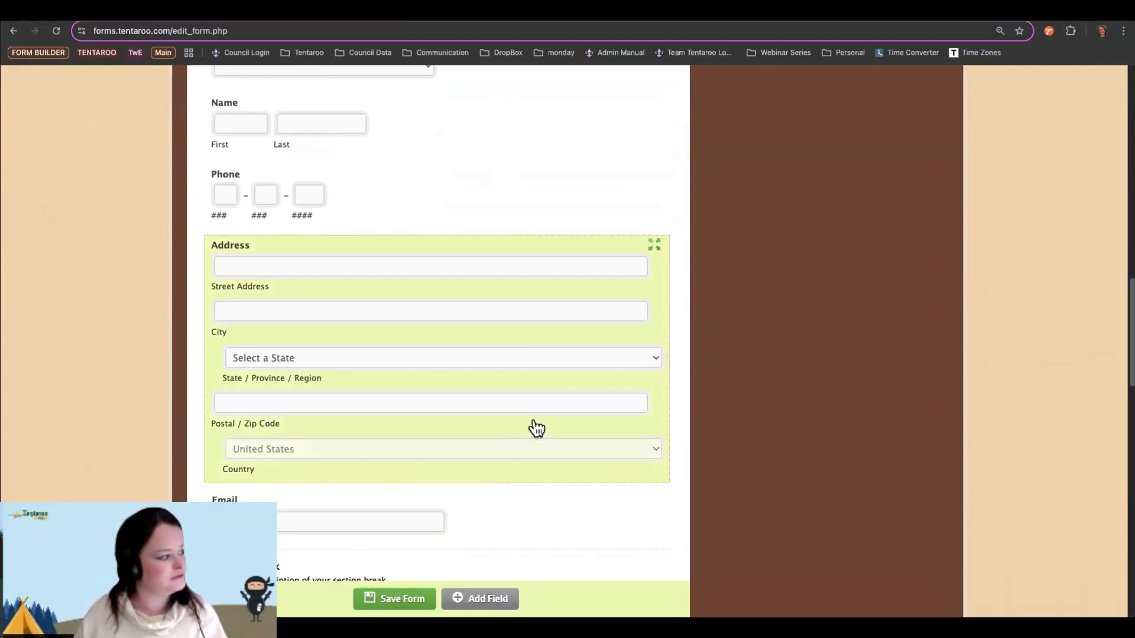
{"action": "scroll", "coordinate": [536, 427], "scroll_direction": "down", "scroll_amount": 8}
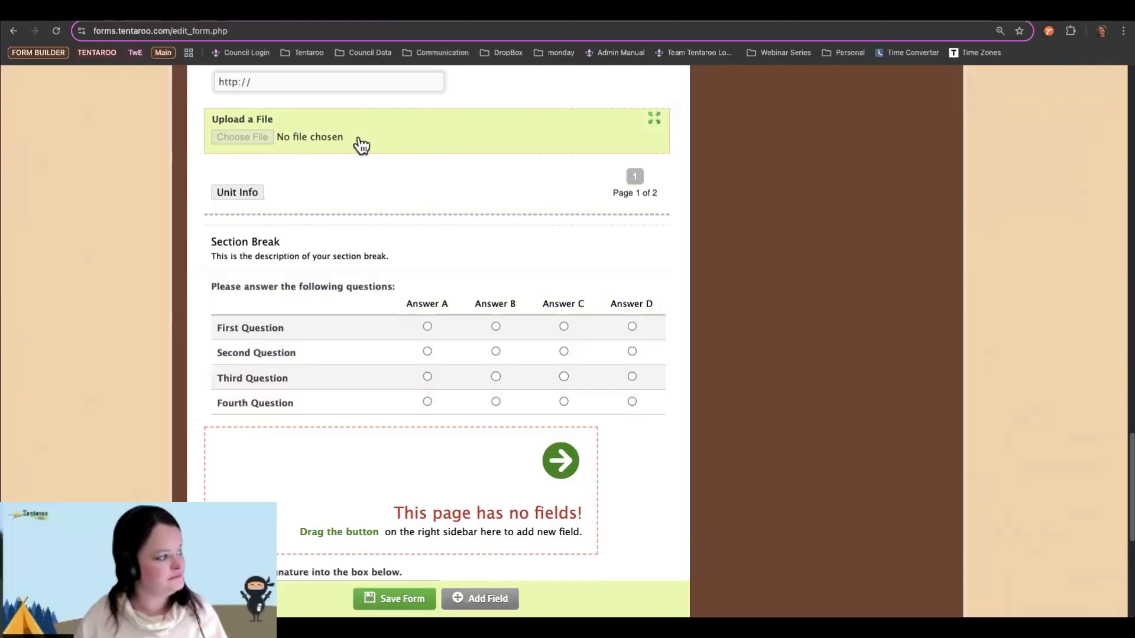
{"action": "left_click", "coordinate": [364, 136]}
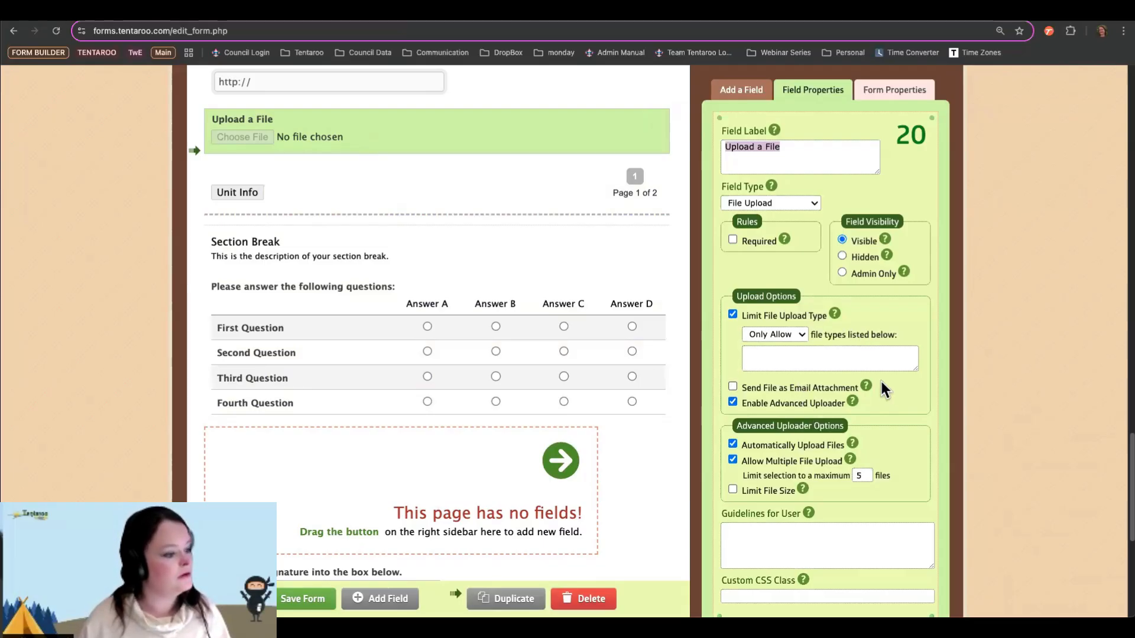
{"action": "mouse_move", "coordinate": [866, 387]}
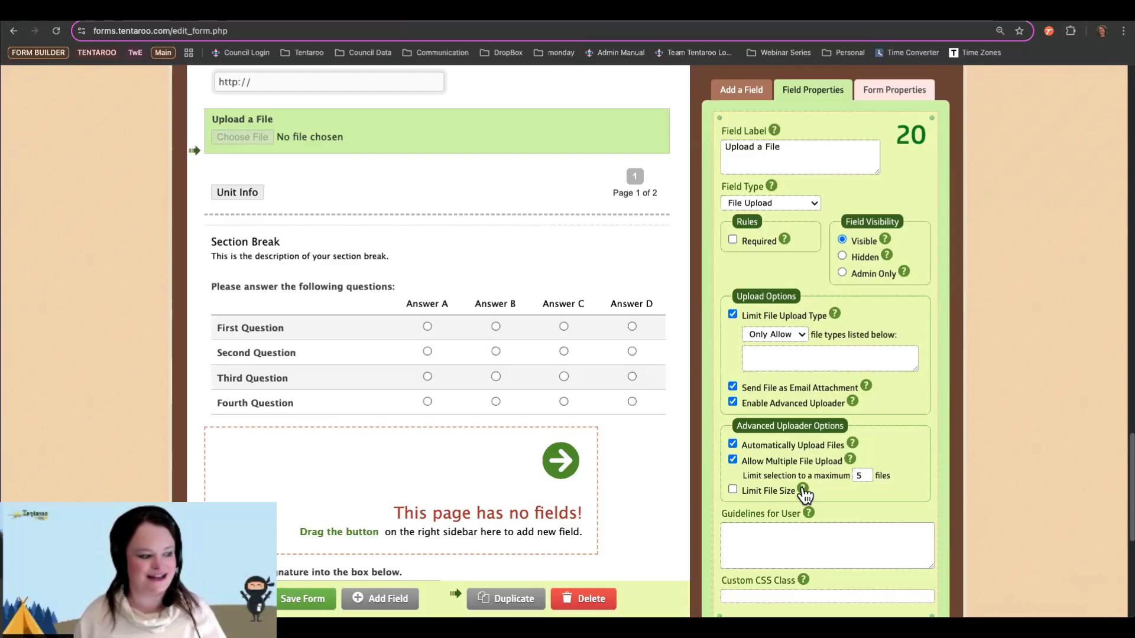
Step: Read the help on Limit File Size and try limiting each uploaded file to a maximum of 10 MB
{"action": "mouse_move", "coordinate": [804, 495]}
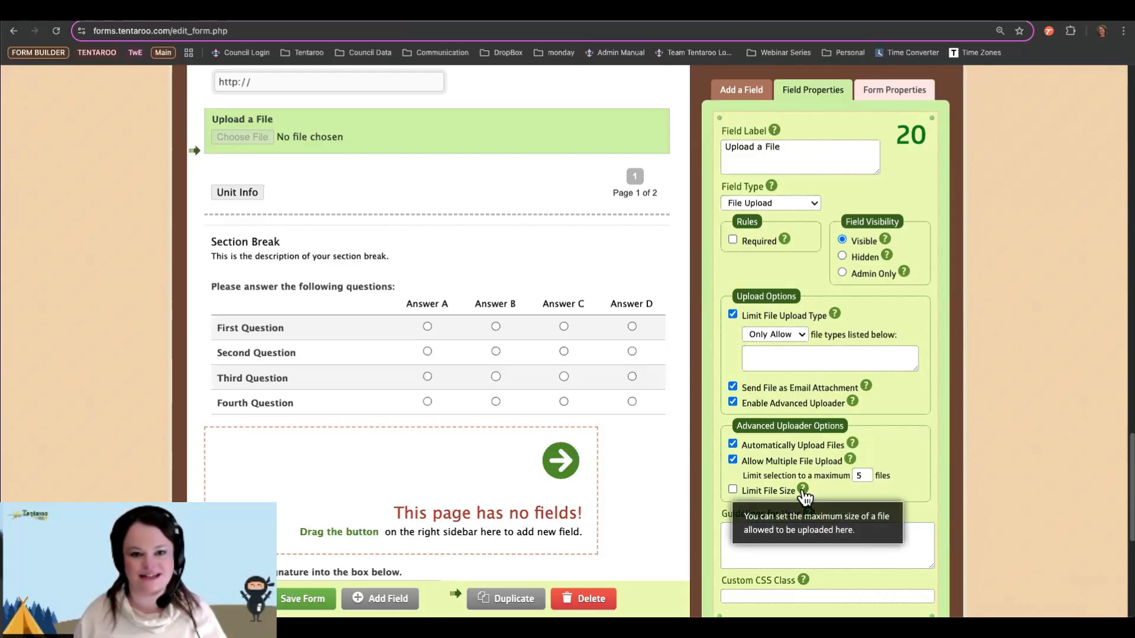
{"action": "left_click", "coordinate": [733, 490]}
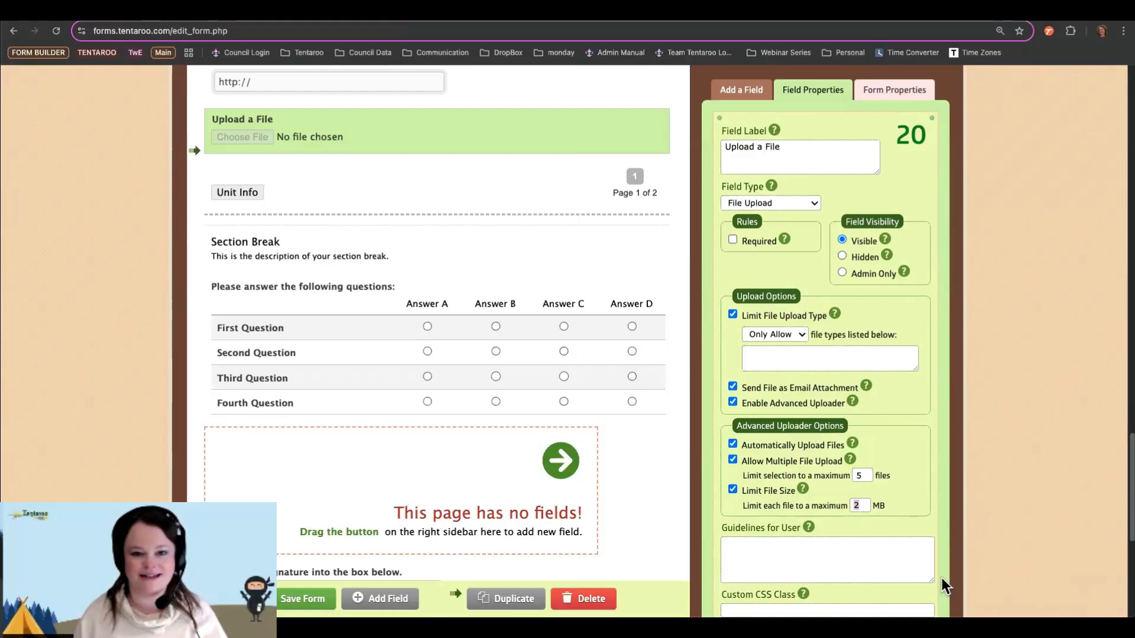
{"action": "type", "text": "10"}
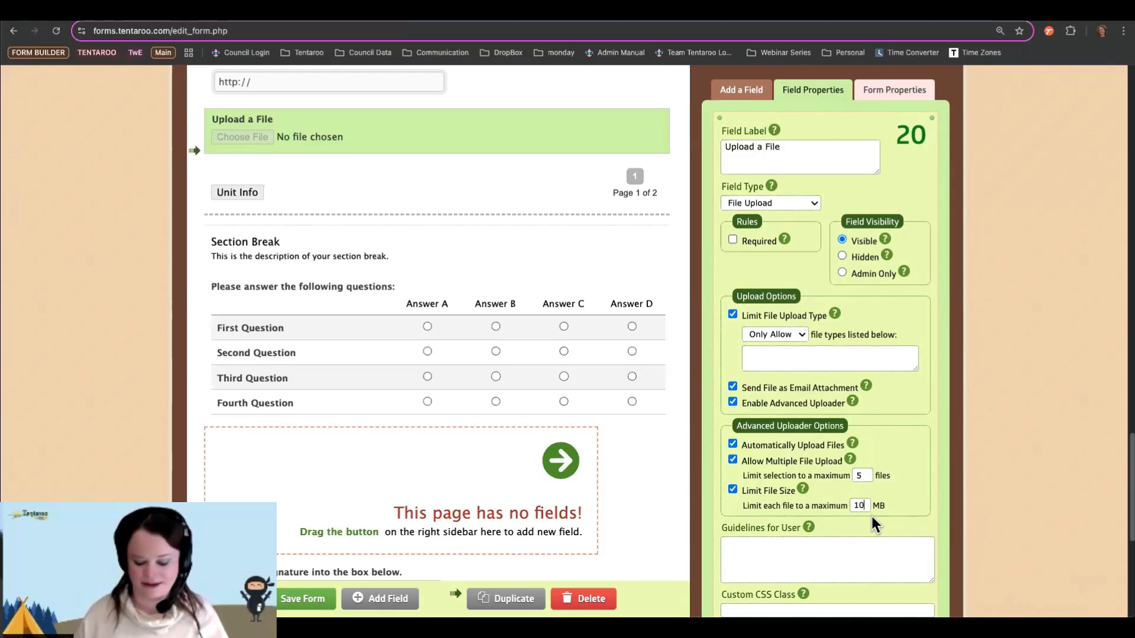
{"action": "key", "text": "BackSpace"}
{"action": "key", "text": "BackSpace"}
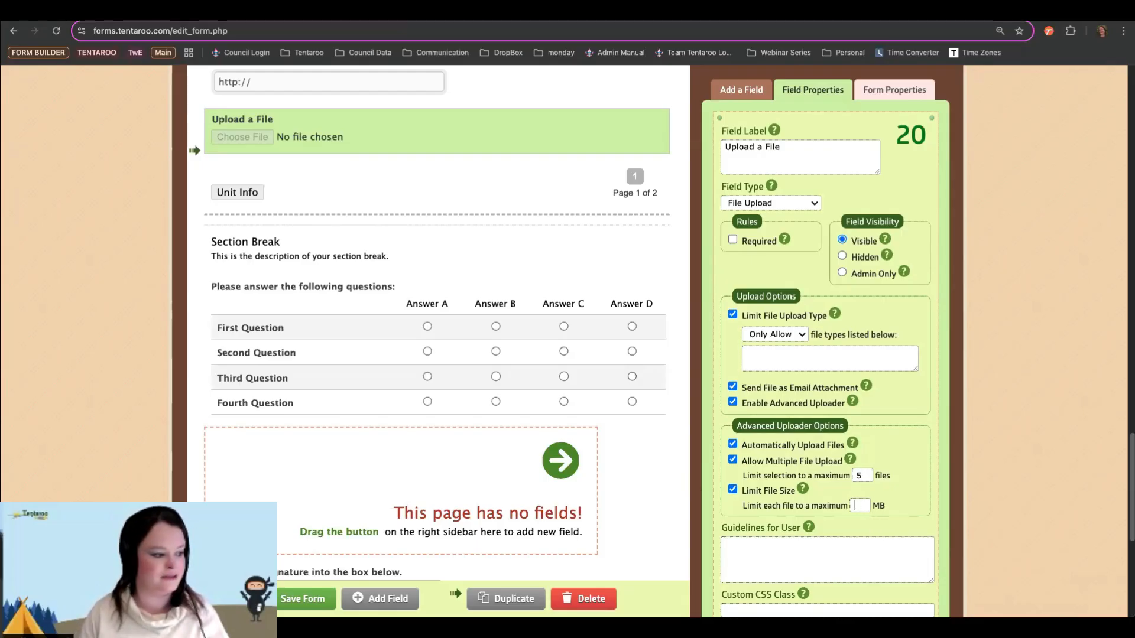
{"action": "left_click", "coordinate": [733, 490]}
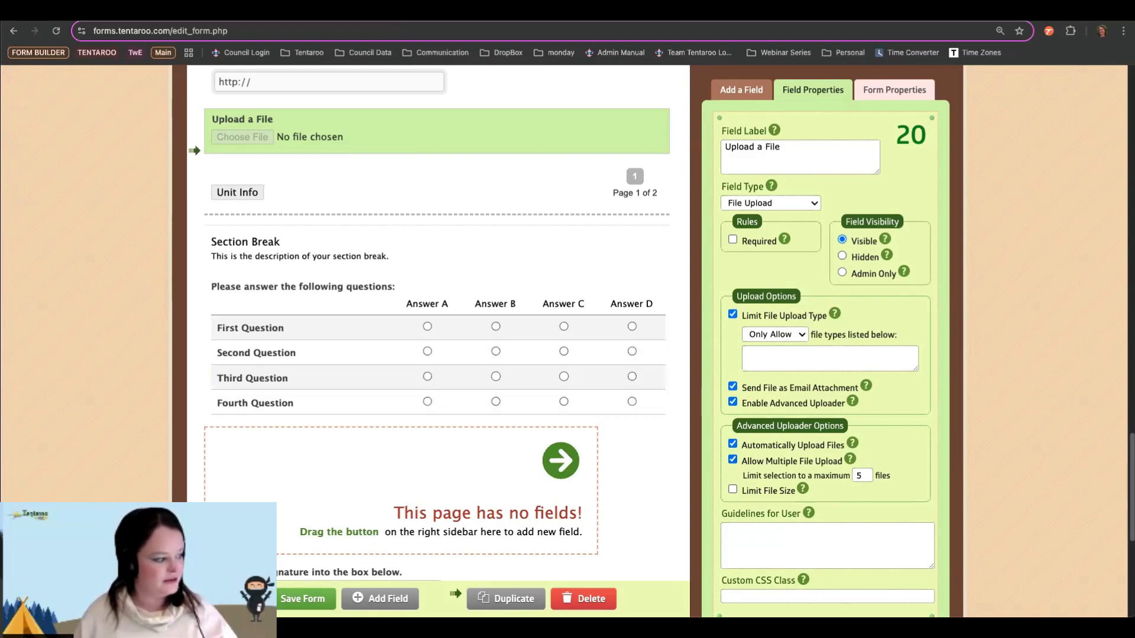
Step: Save the form and finish editing it
{"action": "left_click", "coordinate": [272, 600]}
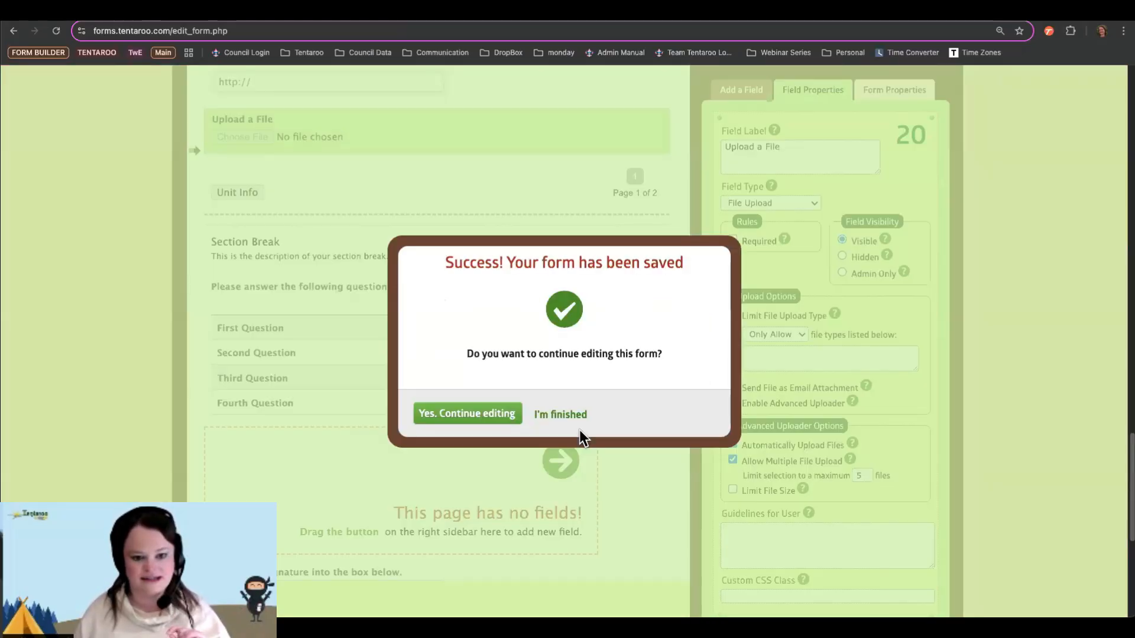
{"action": "left_click", "coordinate": [561, 415]}
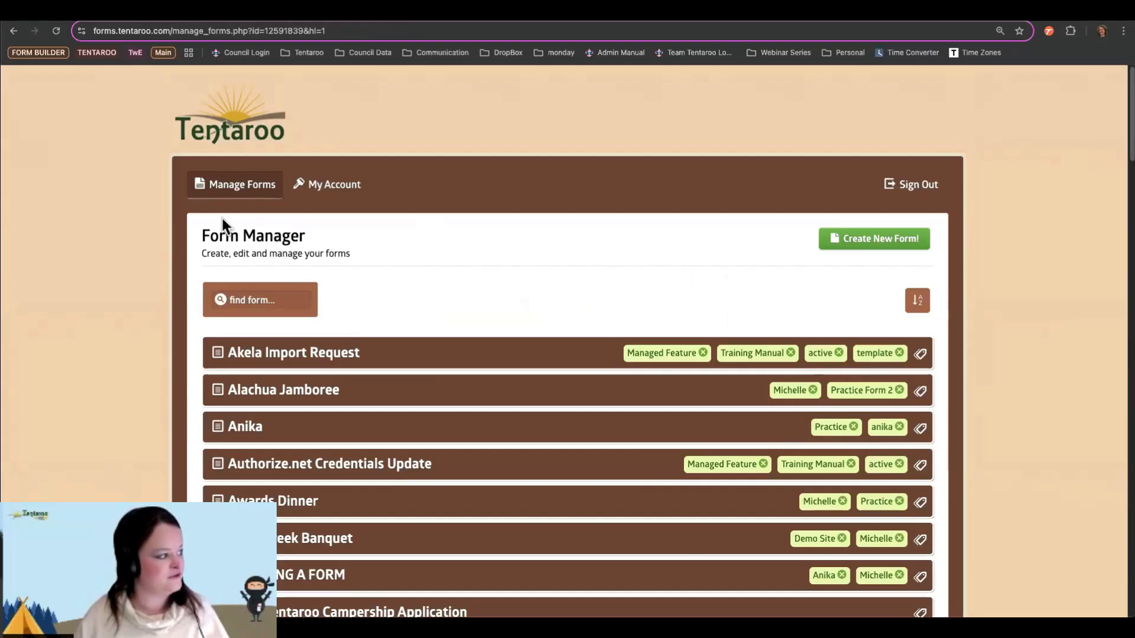
Step: Search the Form Manager for "template" and view "Template - Basic Form" as its users see it
{"action": "left_click", "coordinate": [244, 300]}
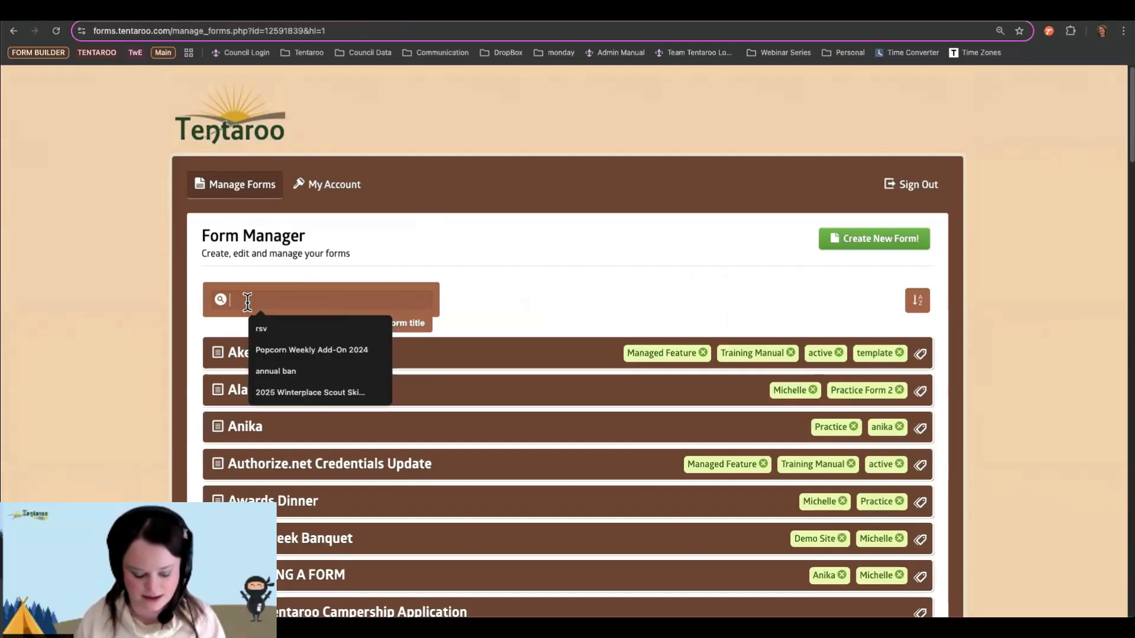
{"action": "type", "text": "template"}
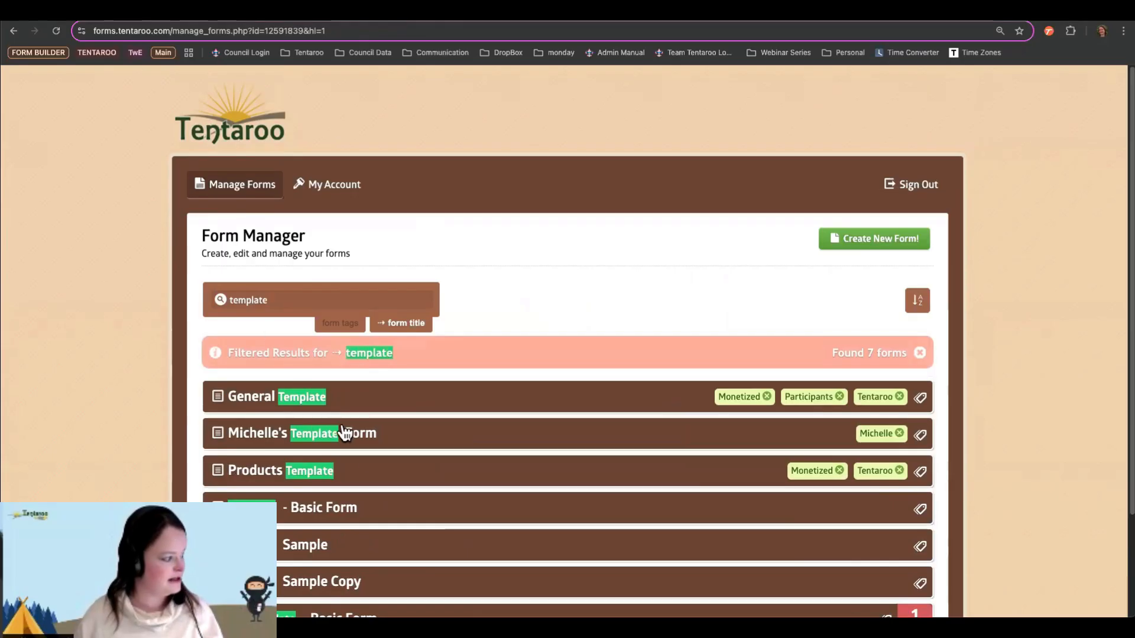
{"action": "scroll", "coordinate": [345, 434], "scroll_direction": "down", "scroll_amount": 3}
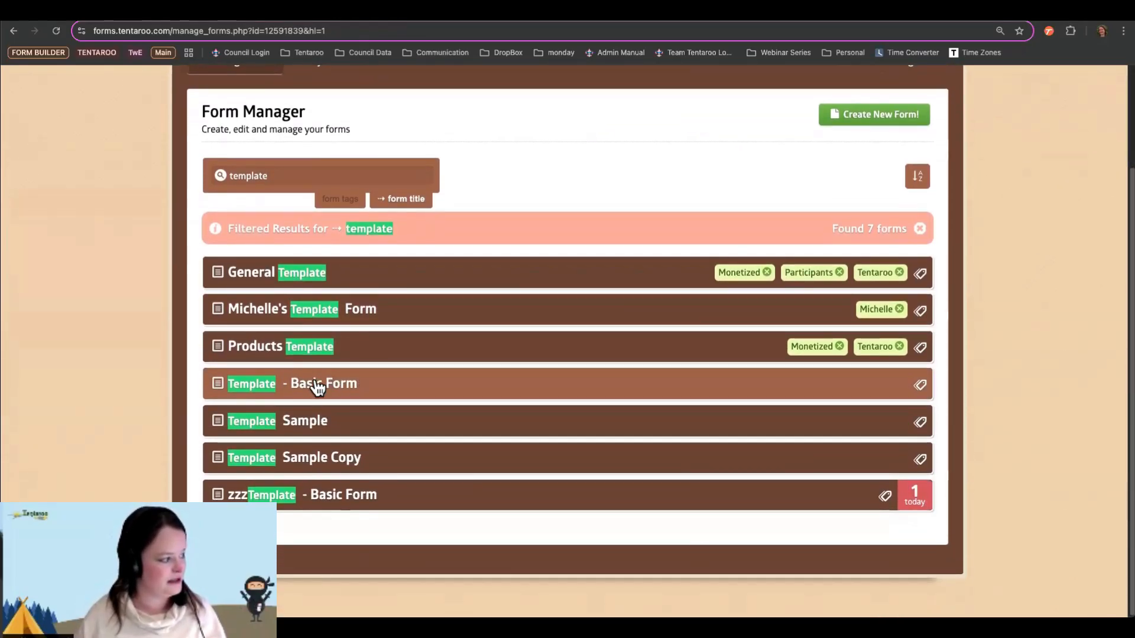
{"action": "left_click", "coordinate": [318, 385]}
{"action": "left_click", "coordinate": [681, 436]}
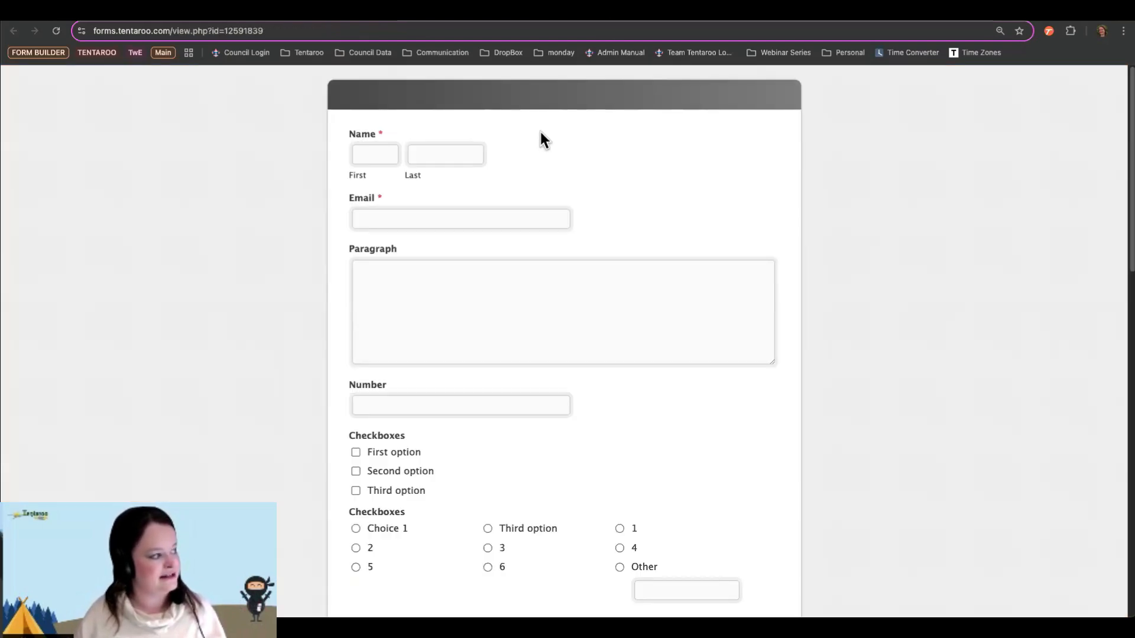
{"action": "scroll", "coordinate": [537, 139], "scroll_direction": "down", "scroll_amount": 2}
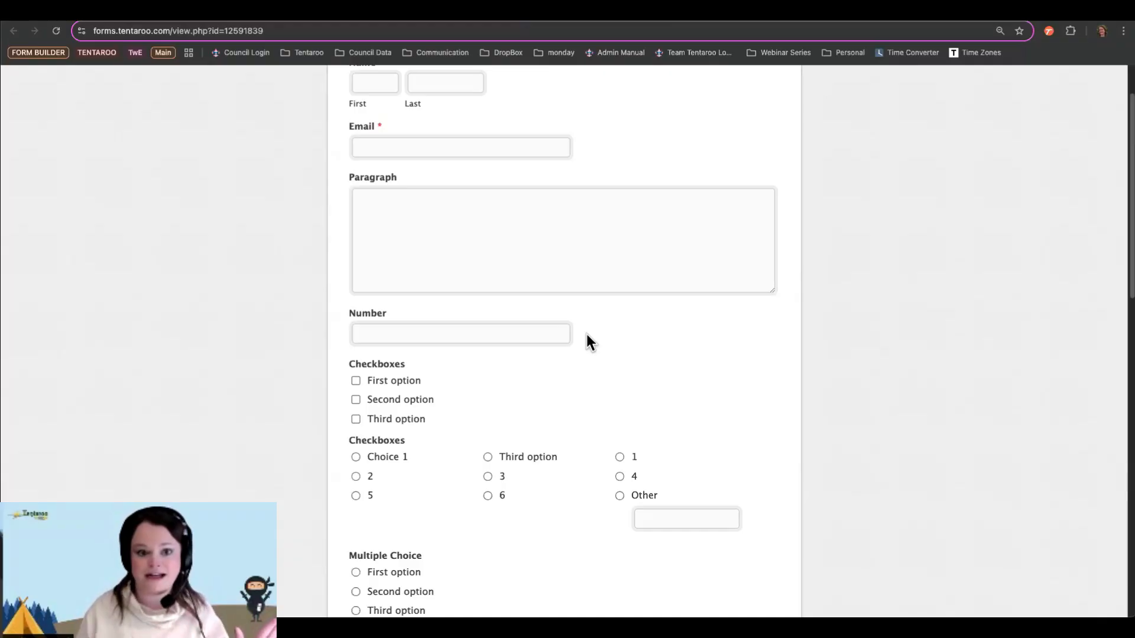
{"action": "scroll", "coordinate": [462, 304], "scroll_direction": "up", "scroll_amount": 3}
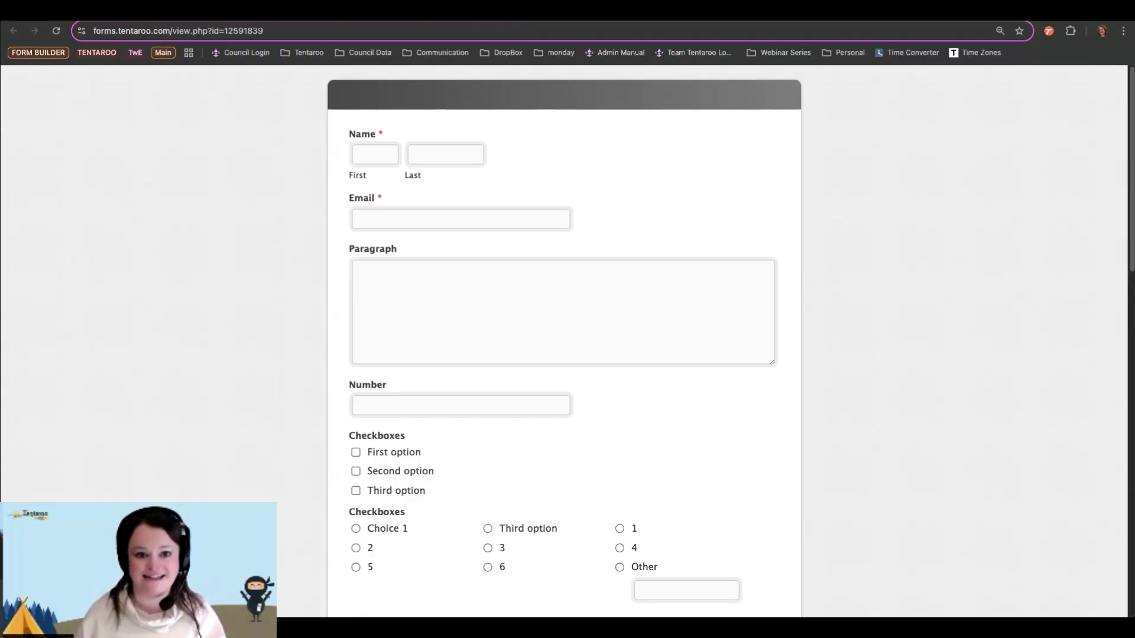
Step: Return to the filtered Form Manager list and open the form code page of "Template - Basic Form" in a new tab
{"action": "left_click", "coordinate": [283, 20]}
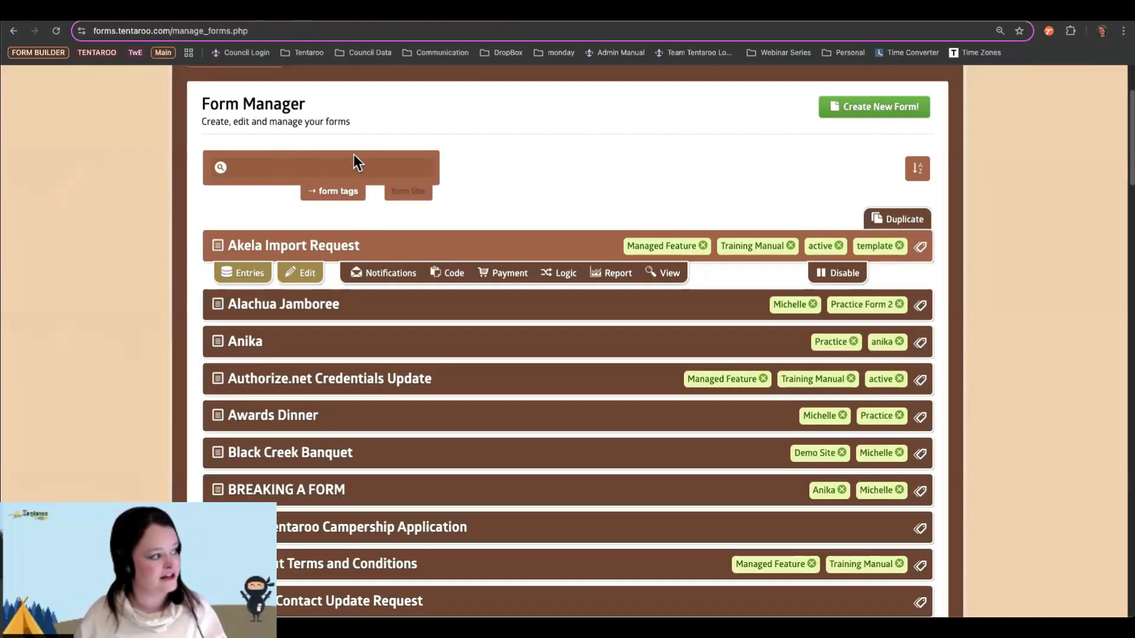
{"action": "left_click", "coordinate": [428, 20]}
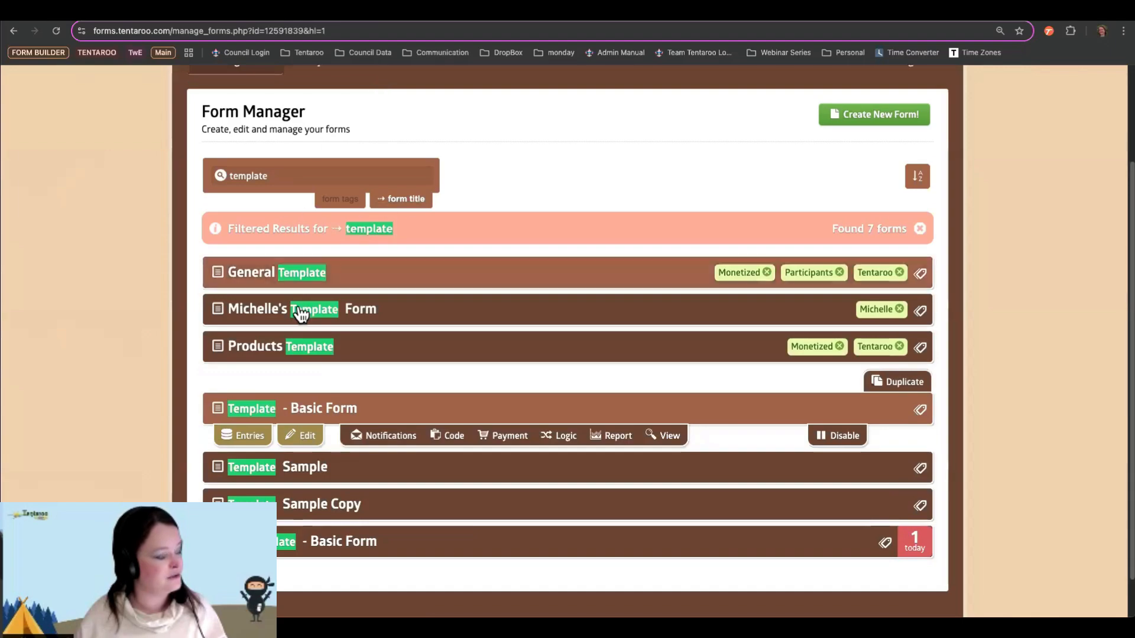
{"action": "right_click", "coordinate": [455, 441]}
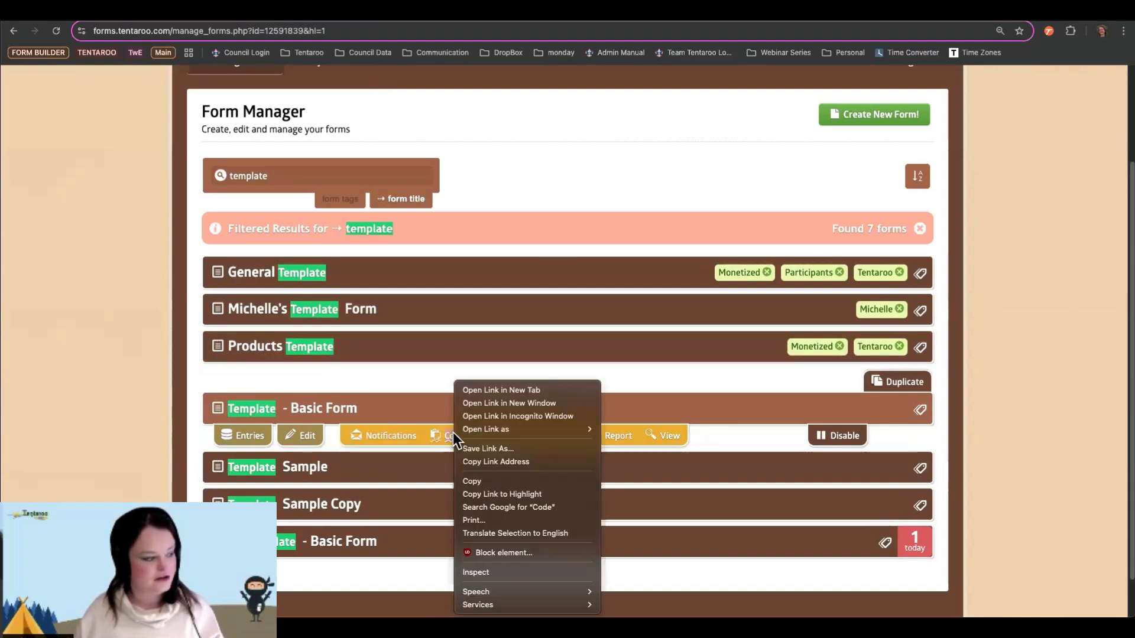
{"action": "left_click", "coordinate": [514, 389]}
{"action": "left_click", "coordinate": [857, 10]}
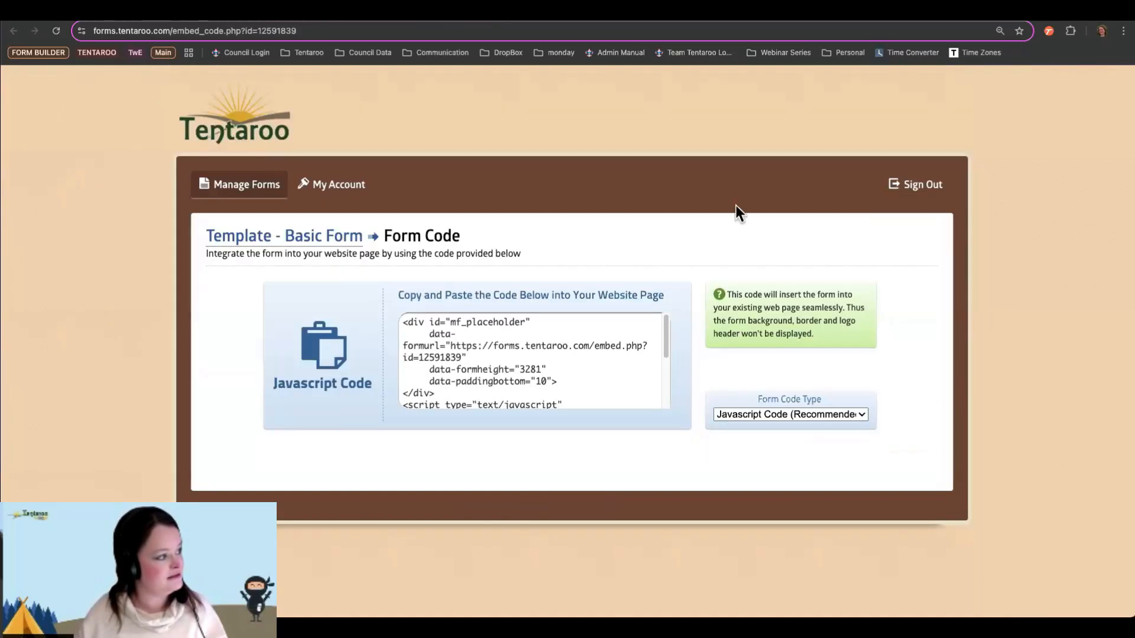
Step: Copy the form's complete Javascript embed code
{"action": "left_click", "coordinate": [487, 347]}
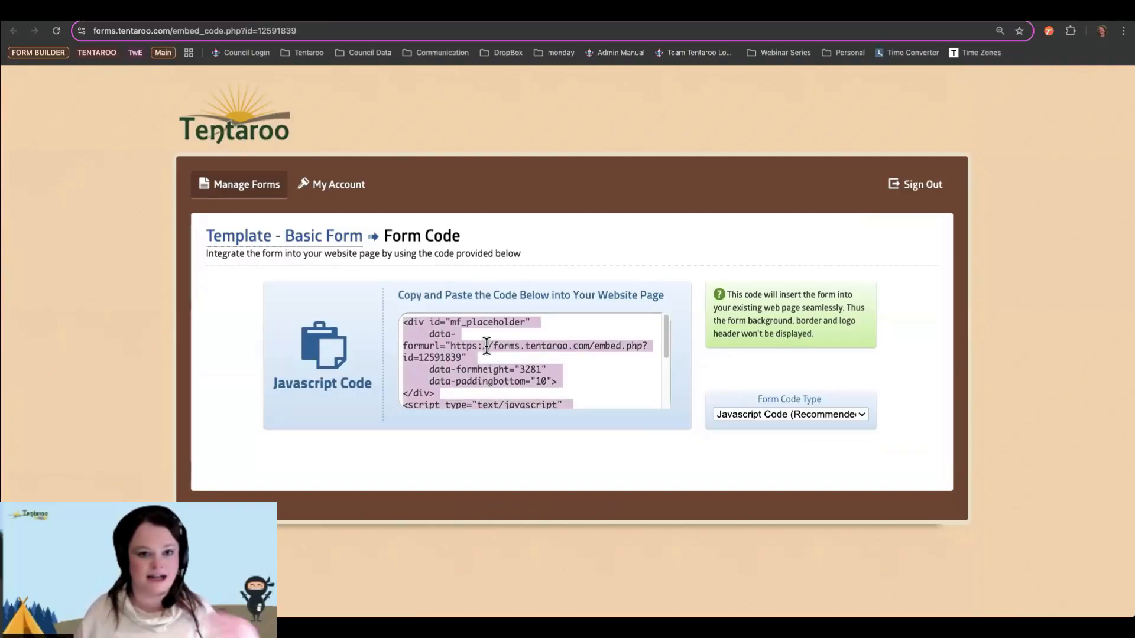
{"action": "right_click", "coordinate": [487, 347]}
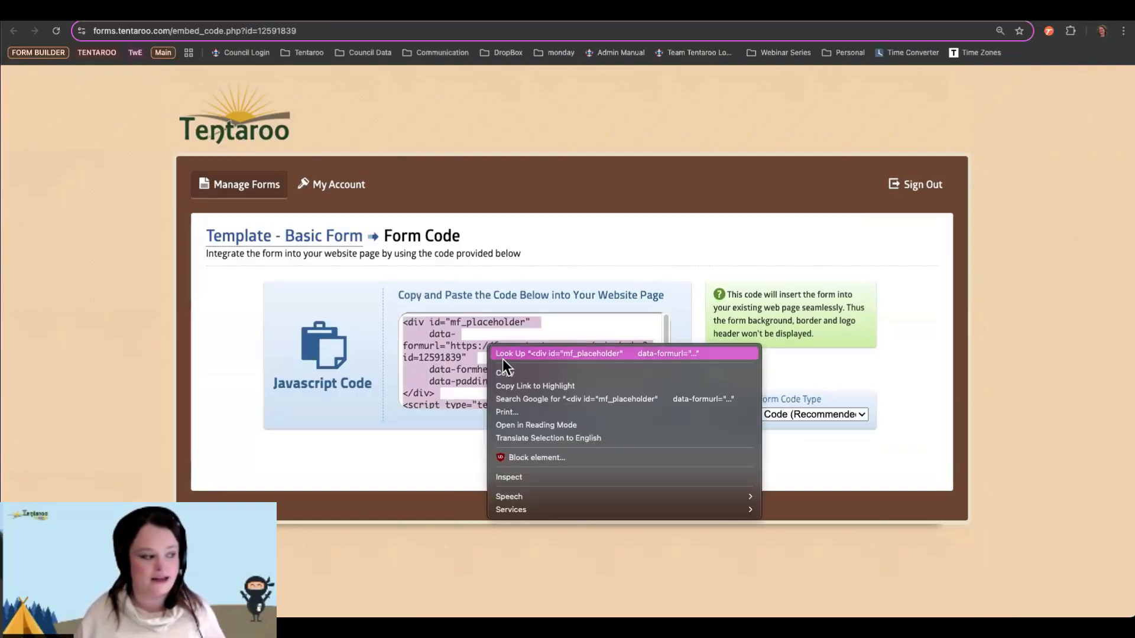
{"action": "left_click", "coordinate": [515, 374]}
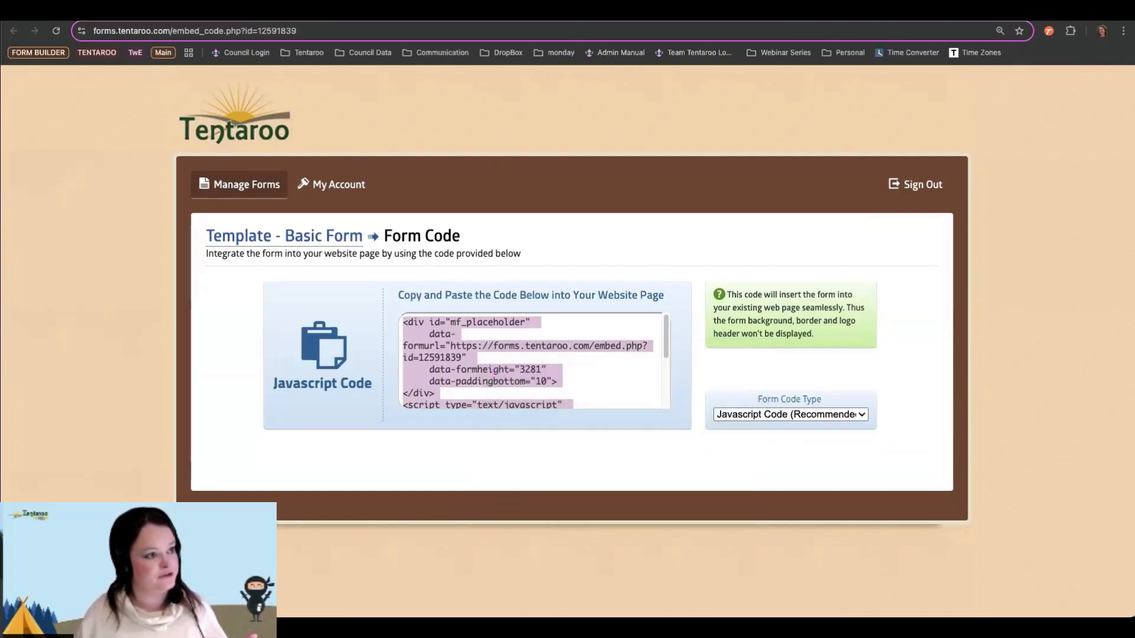
Step: Switch to the greatskycountry.com website admin, open the "Form Builder Webinar" page for editing and expand its Embed Form section
{"action": "left_click", "coordinate": [485, 10]}
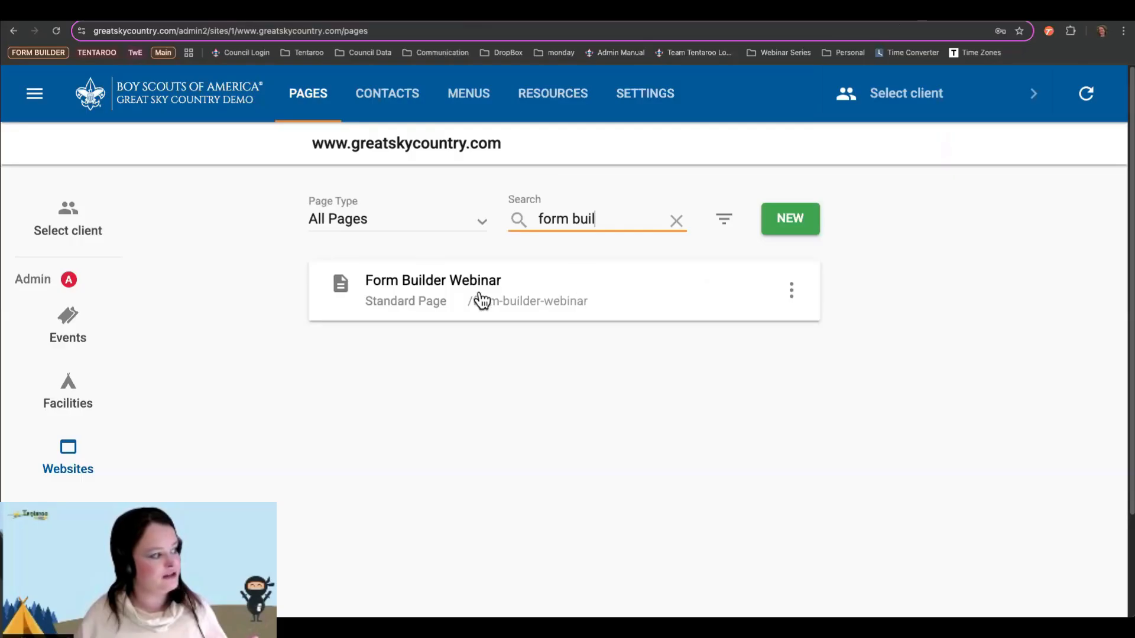
{"action": "left_click", "coordinate": [429, 301]}
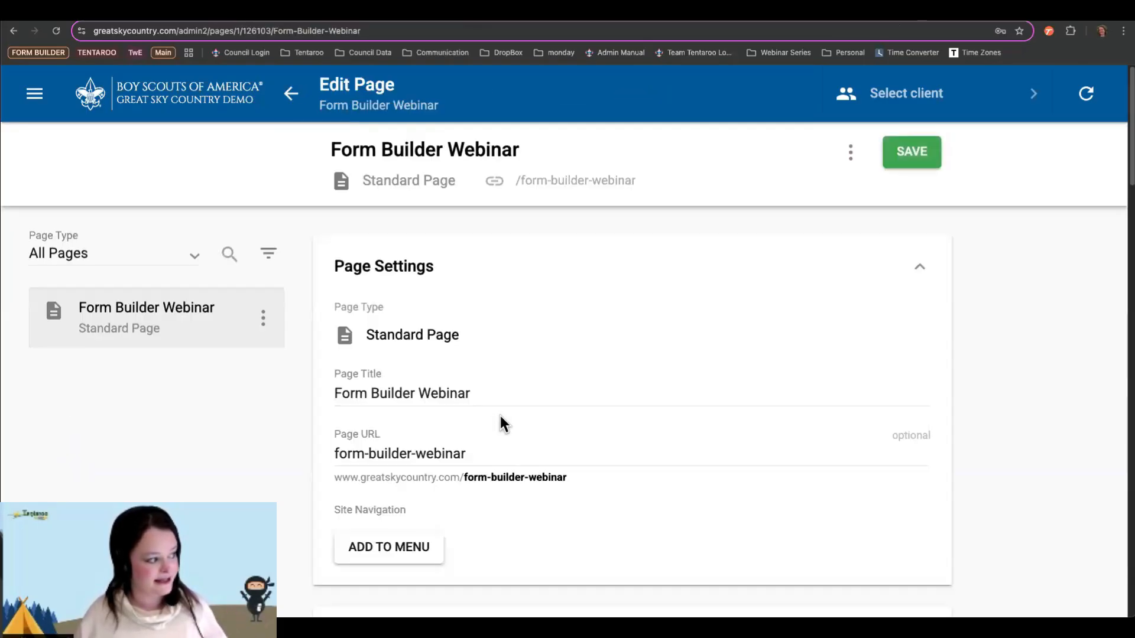
{"action": "scroll", "coordinate": [167, 471], "scroll_direction": "down", "scroll_amount": 20}
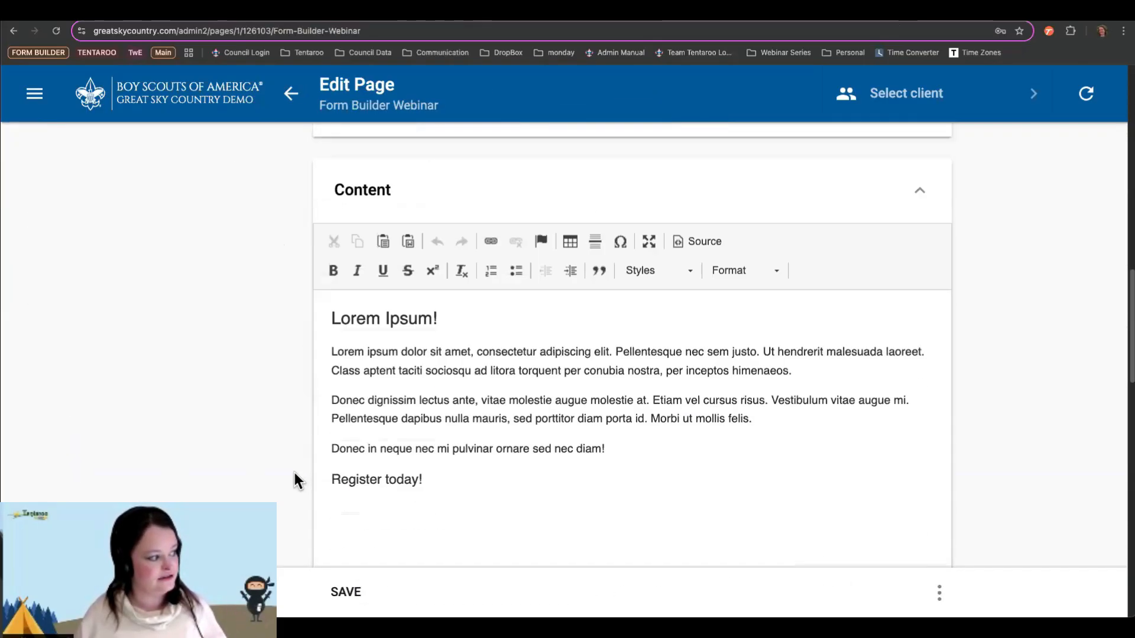
{"action": "scroll", "coordinate": [292, 467], "scroll_direction": "down", "scroll_amount": 10}
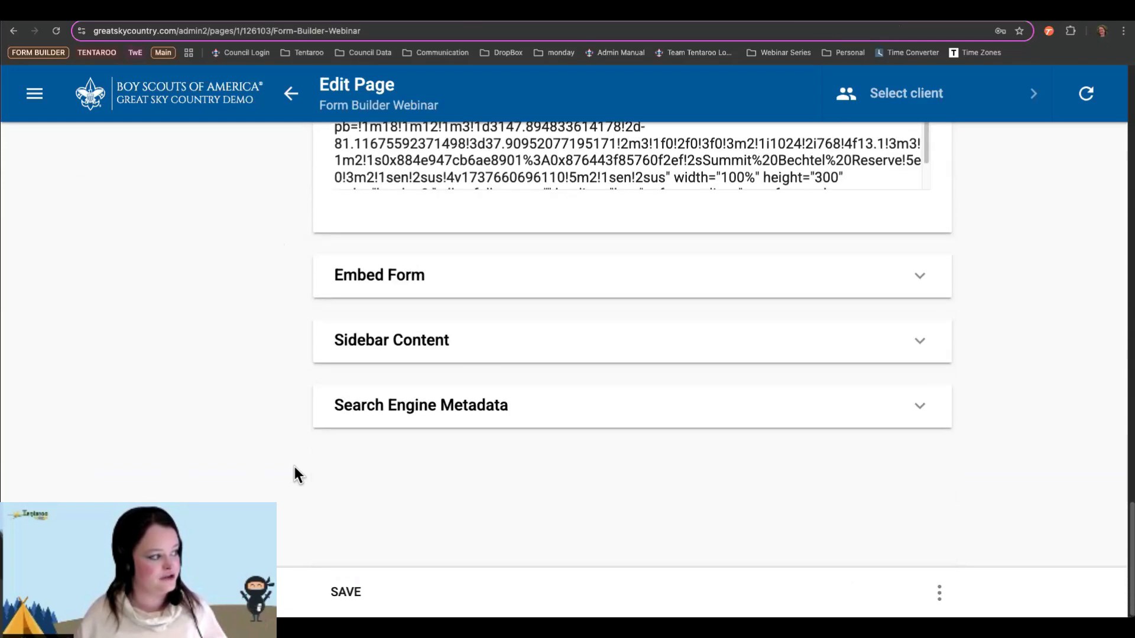
{"action": "left_click", "coordinate": [398, 277]}
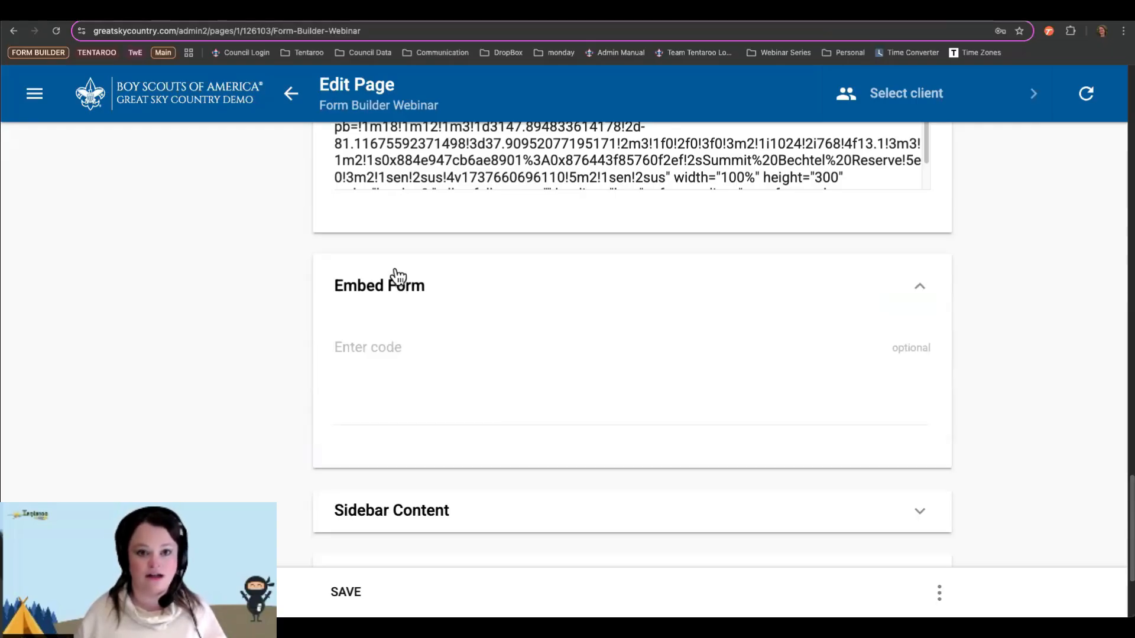
Step: Paste the copied Javascript code into the page's Embed Form code field and save the page
{"action": "left_click", "coordinate": [375, 348]}
{"action": "right_click", "coordinate": [375, 347]}
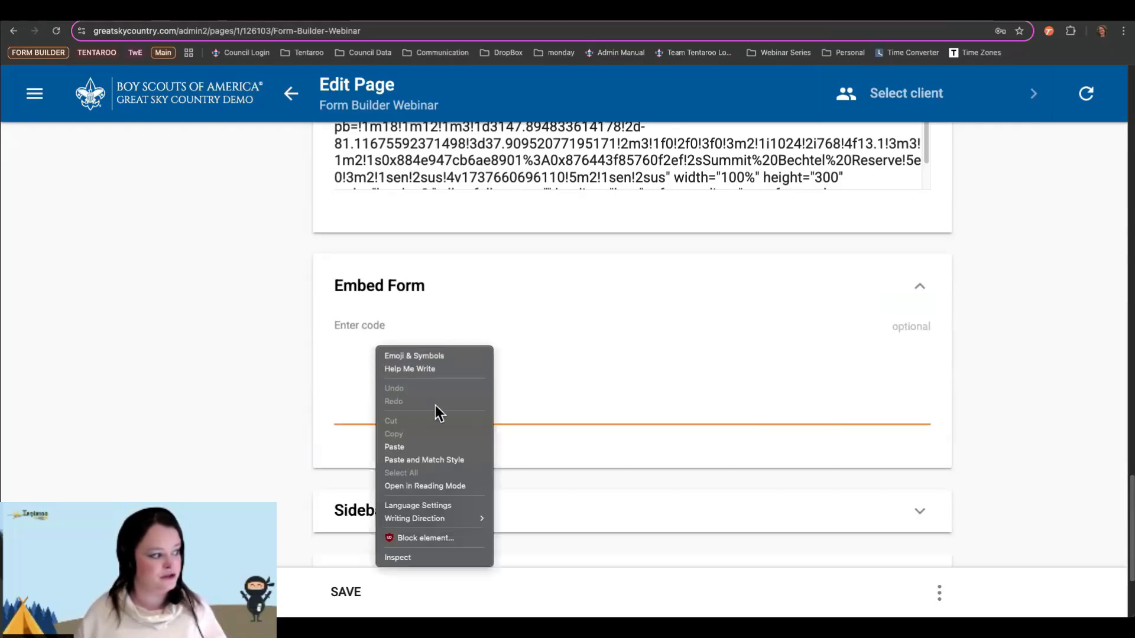
{"action": "left_click", "coordinate": [417, 445]}
{"action": "left_click", "coordinate": [344, 591]}
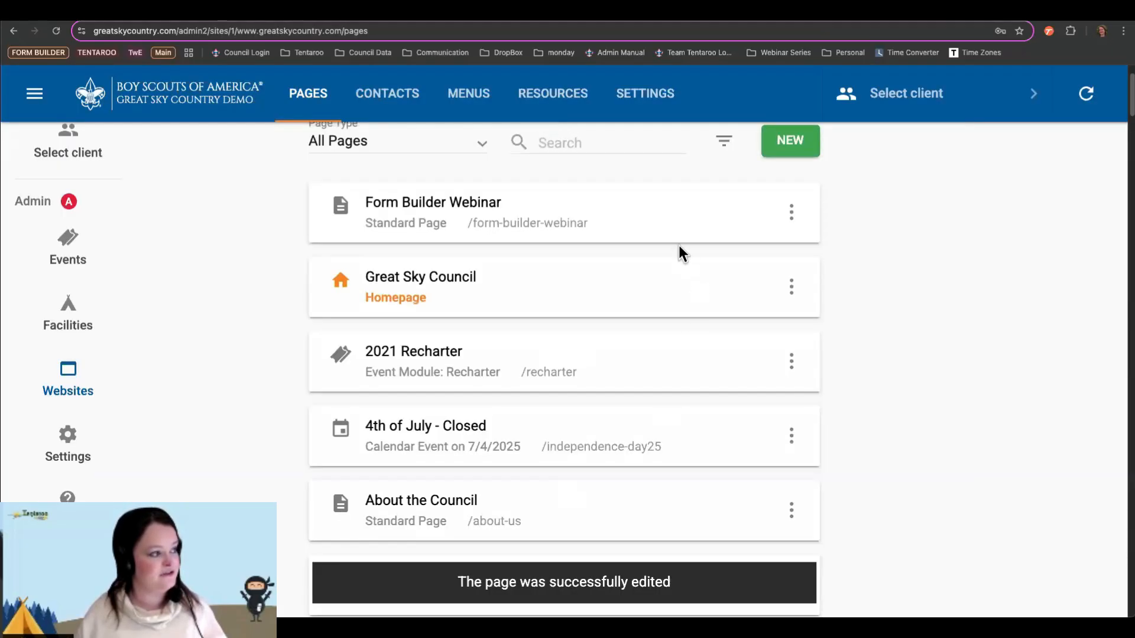
Step: Reload the live "Form Builder Webinar" page and examine the embedded form below the "Register today!" heading
{"action": "left_click", "coordinate": [980, 16]}
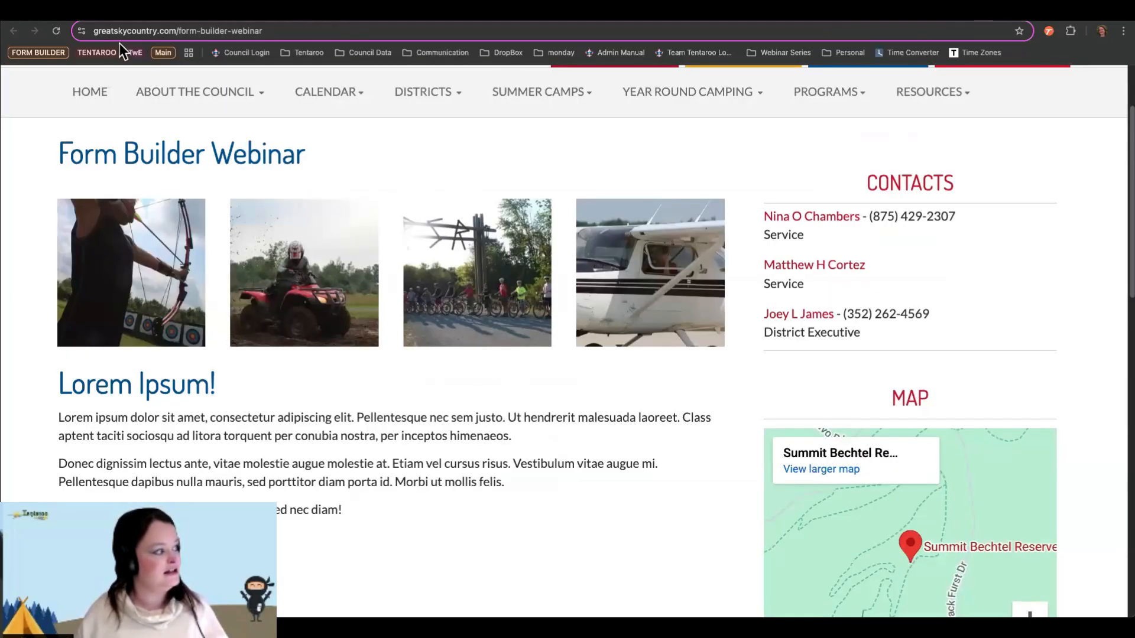
{"action": "left_click", "coordinate": [56, 31]}
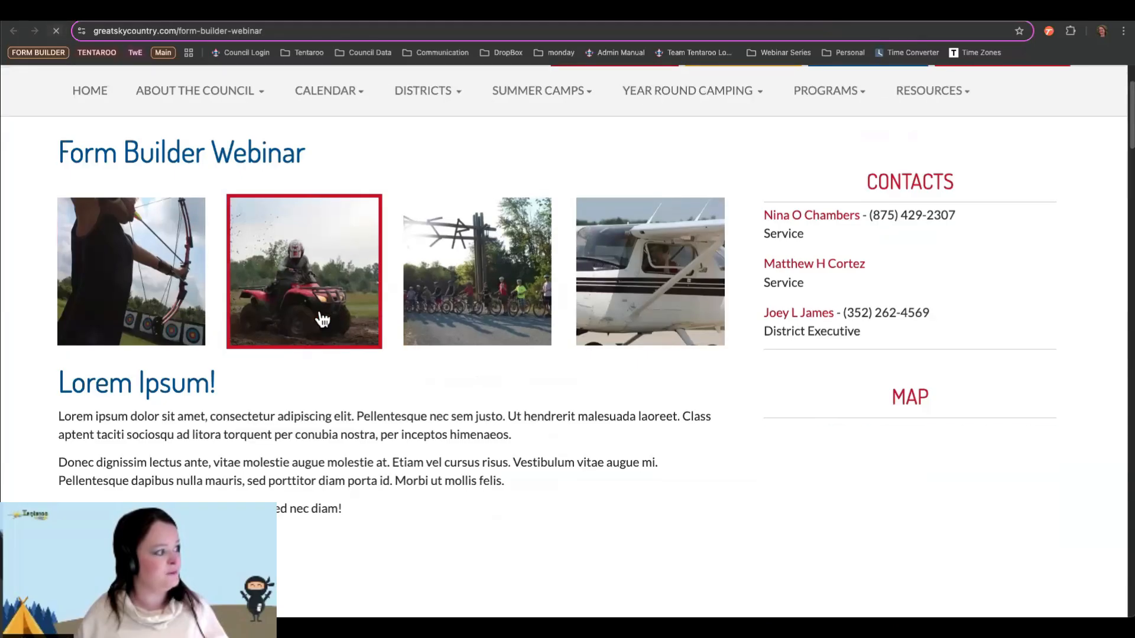
{"action": "scroll", "coordinate": [323, 311], "scroll_direction": "down", "scroll_amount": 3}
{"action": "scroll", "coordinate": [323, 307], "scroll_direction": "down", "scroll_amount": 5}
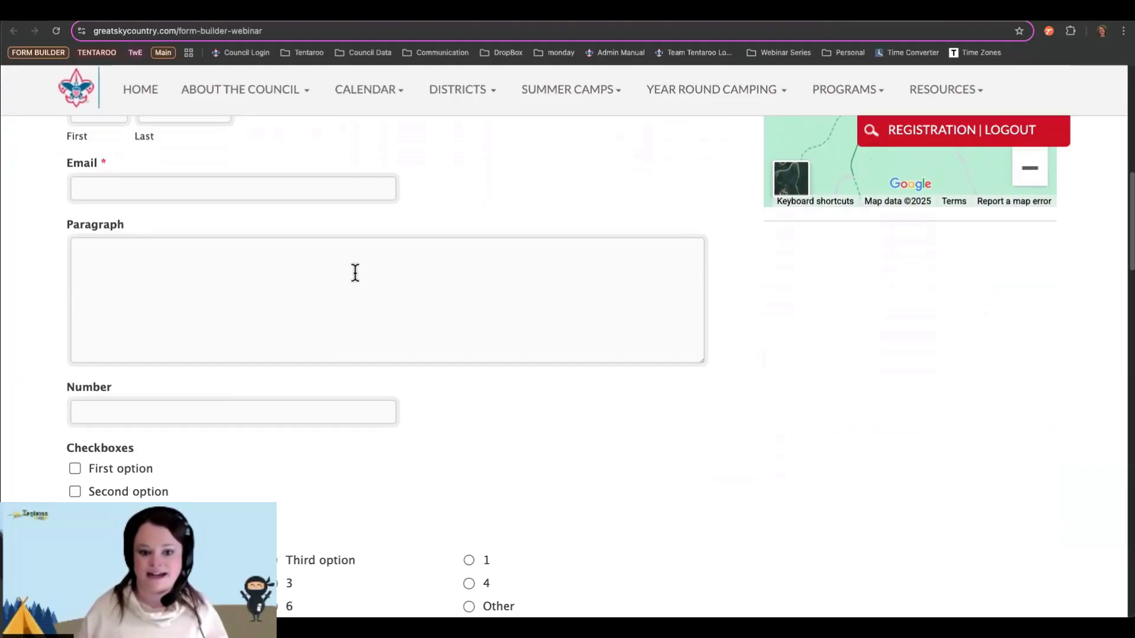
{"action": "scroll", "coordinate": [355, 271], "scroll_direction": "up", "scroll_amount": 3}
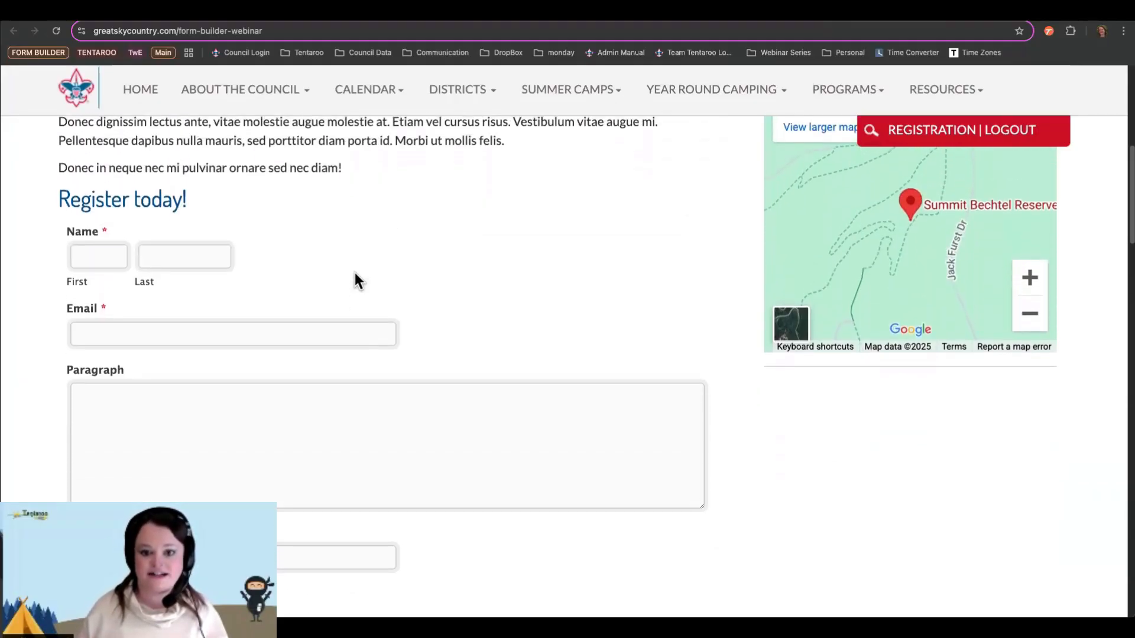
{"action": "scroll", "coordinate": [355, 272], "scroll_direction": "up", "scroll_amount": 4}
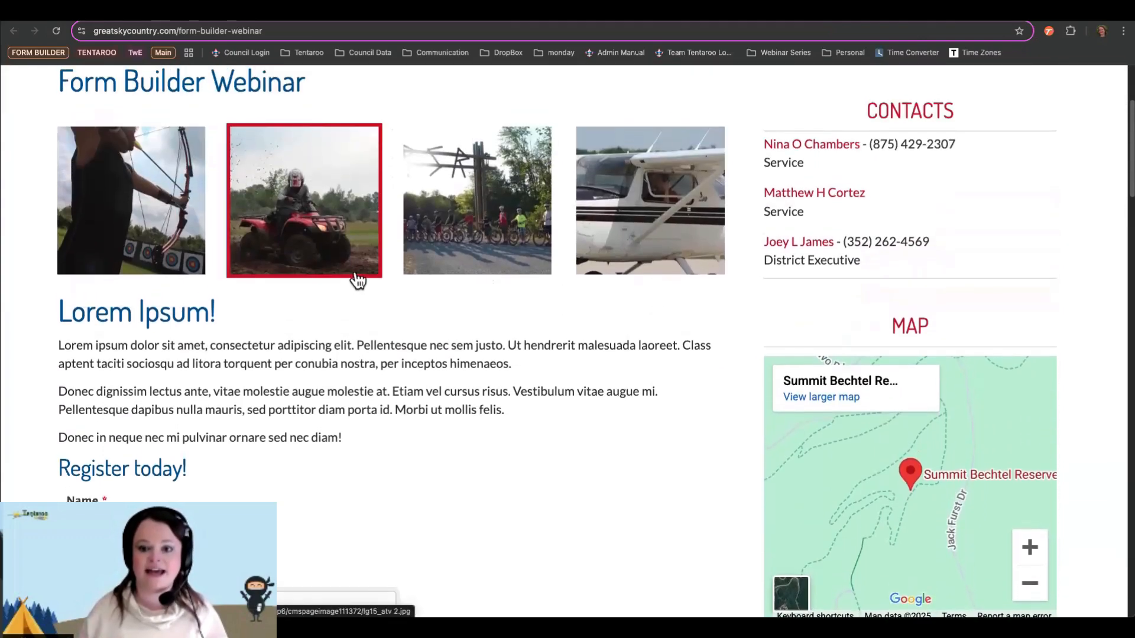
{"action": "scroll", "coordinate": [357, 280], "scroll_direction": "up", "scroll_amount": 1}
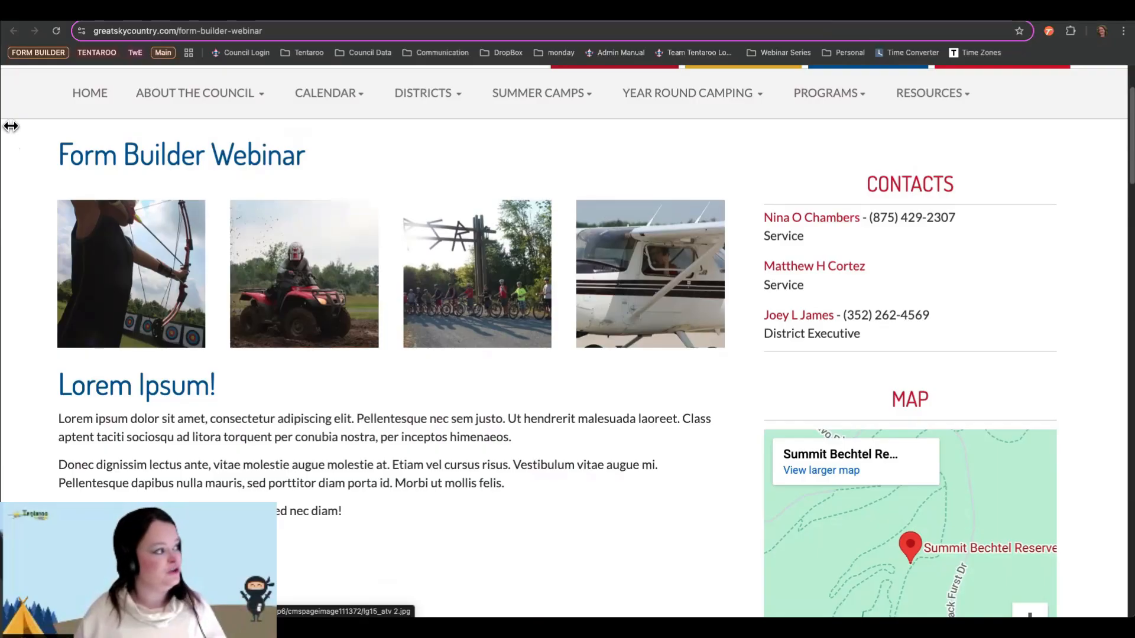
Step: Copy the web address of the live "Form Builder Webinar" page
{"action": "left_click", "coordinate": [164, 30]}
{"action": "right_click", "coordinate": [164, 30]}
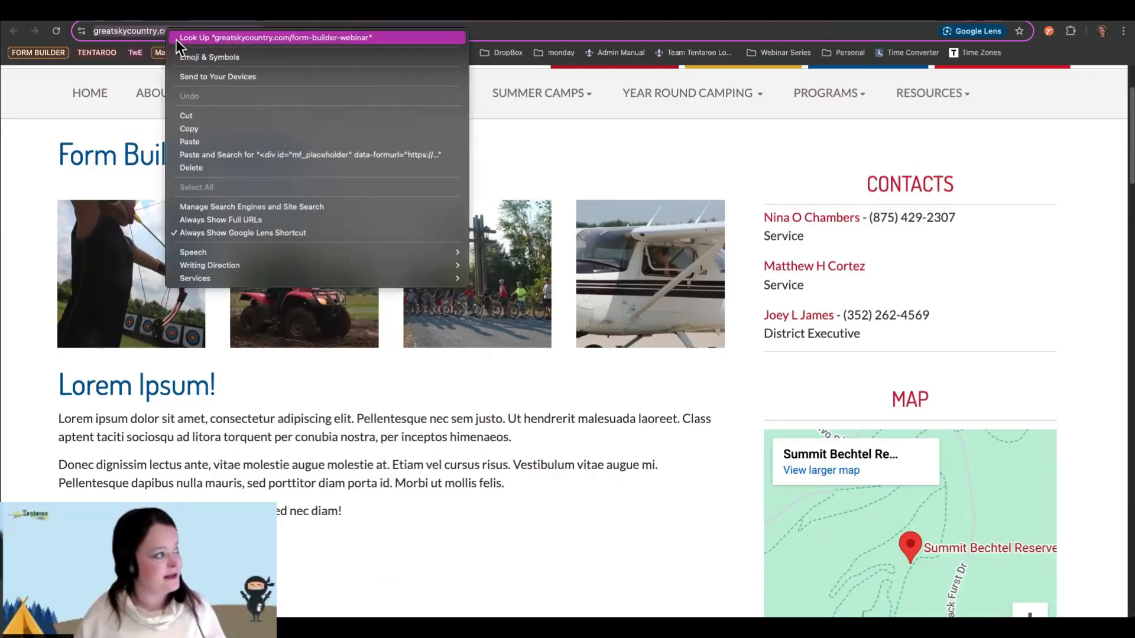
{"action": "left_click", "coordinate": [199, 129]}
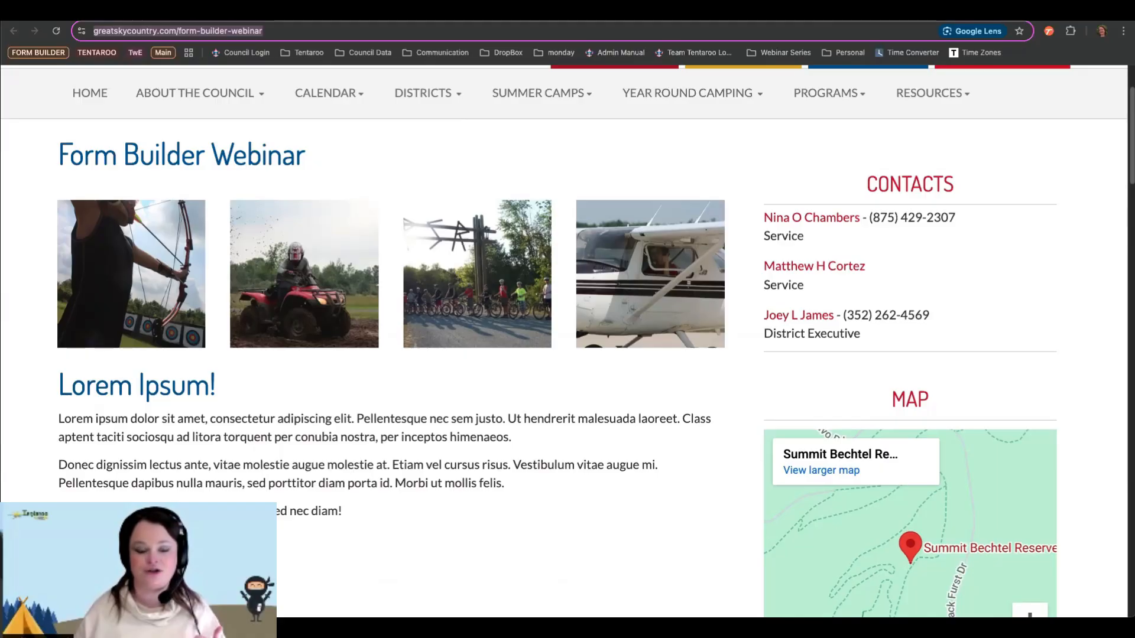
{"action": "key", "text": "ctrl+Left"}
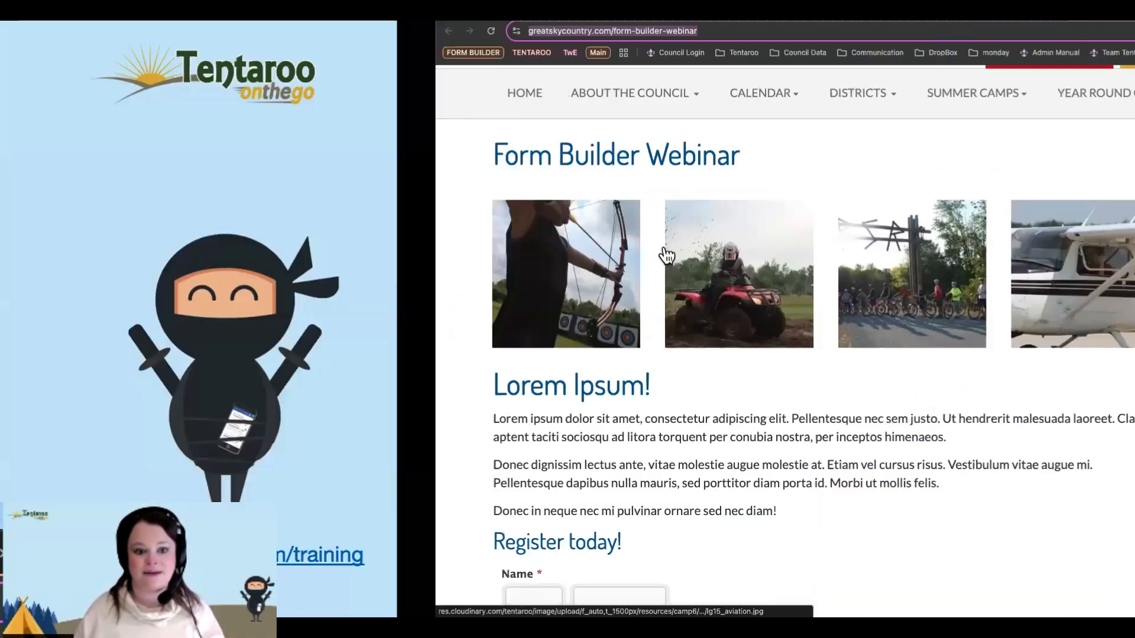
{"action": "key", "text": "Right"}
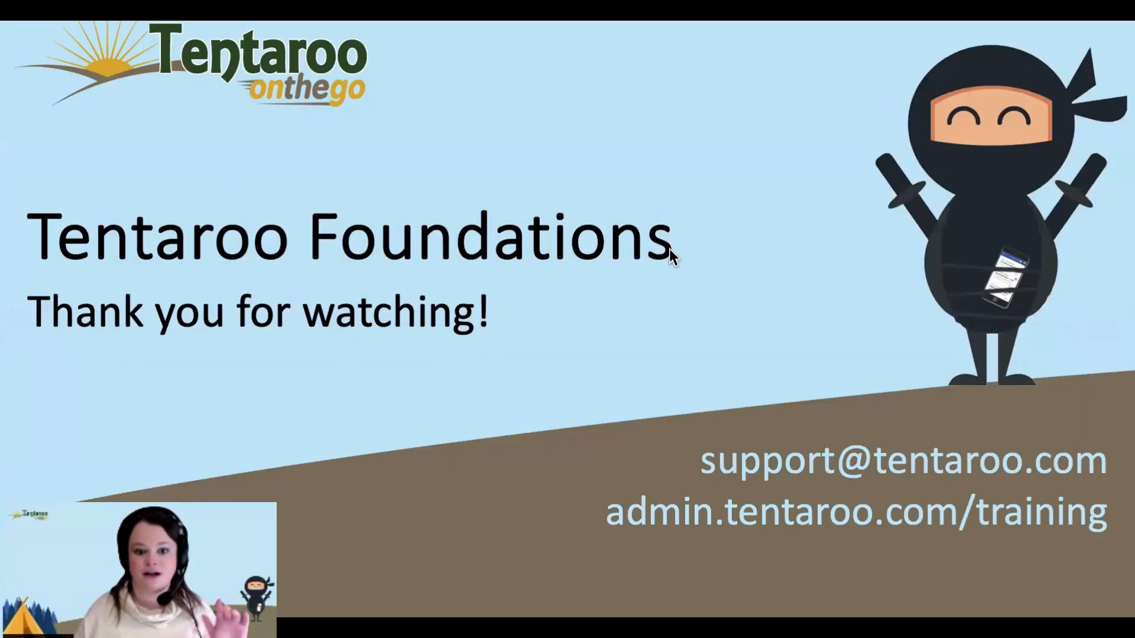